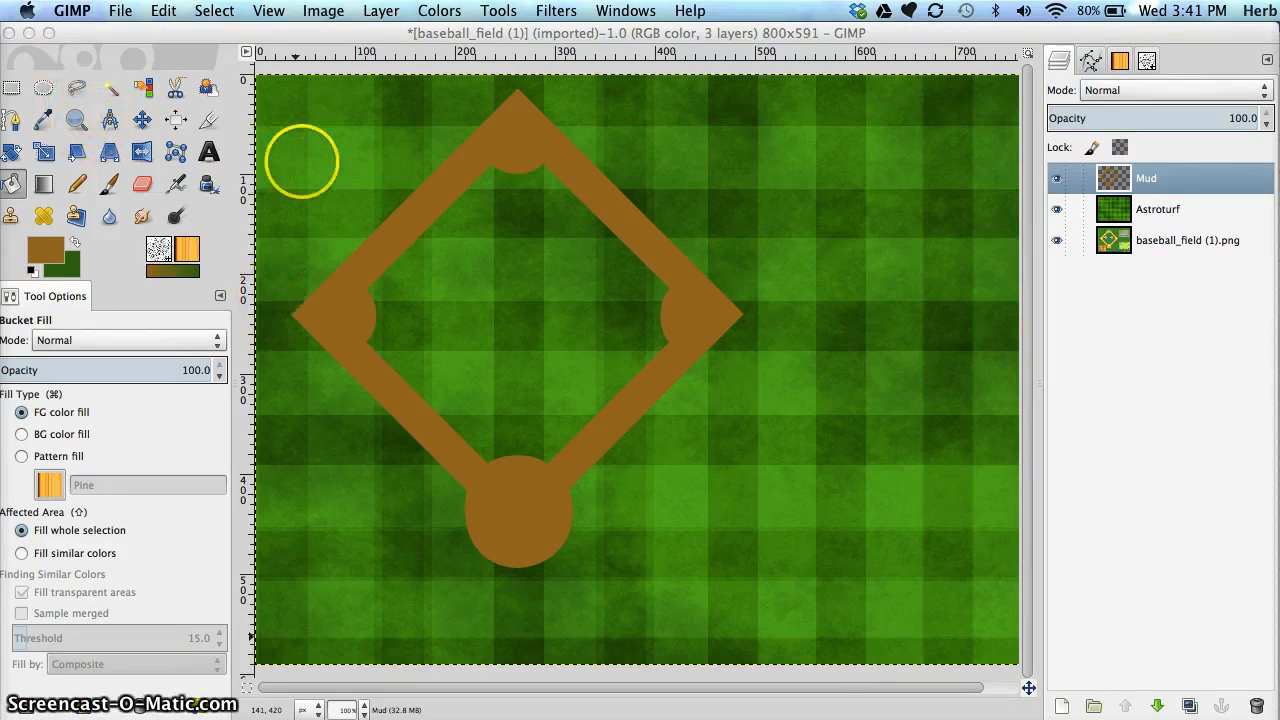
# - Place a vertical guide through the diamond's centre and select a circle about 81 by 79 px around it for the pitcher's mound
pyautogui.click(299, 390)
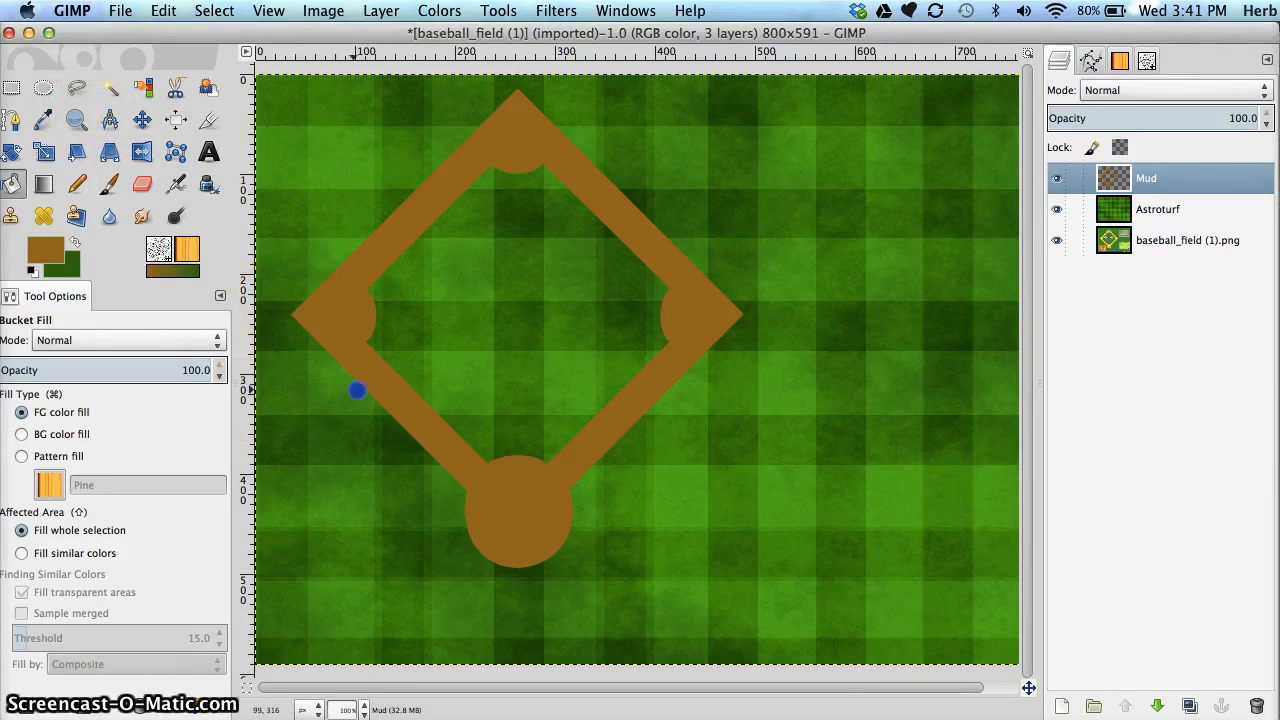
pyautogui.moveTo(250, 363); pyautogui.dragTo(517, 377)
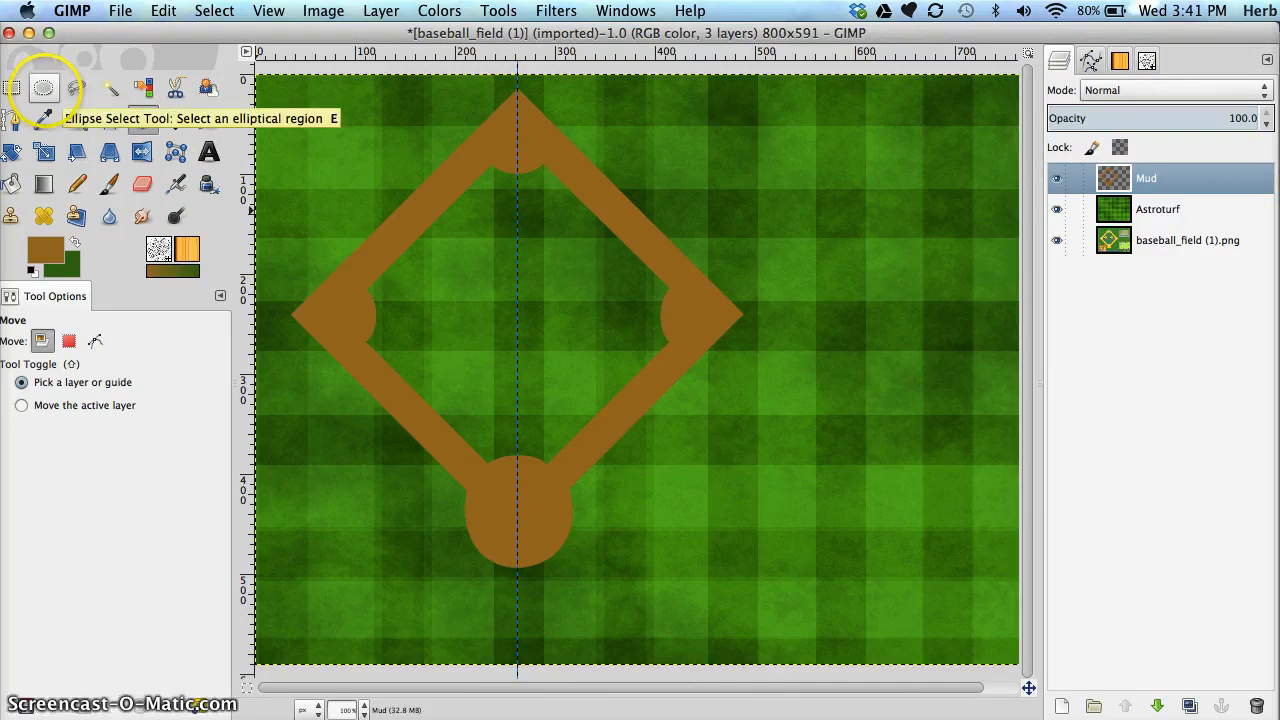
pyautogui.click(43, 88)
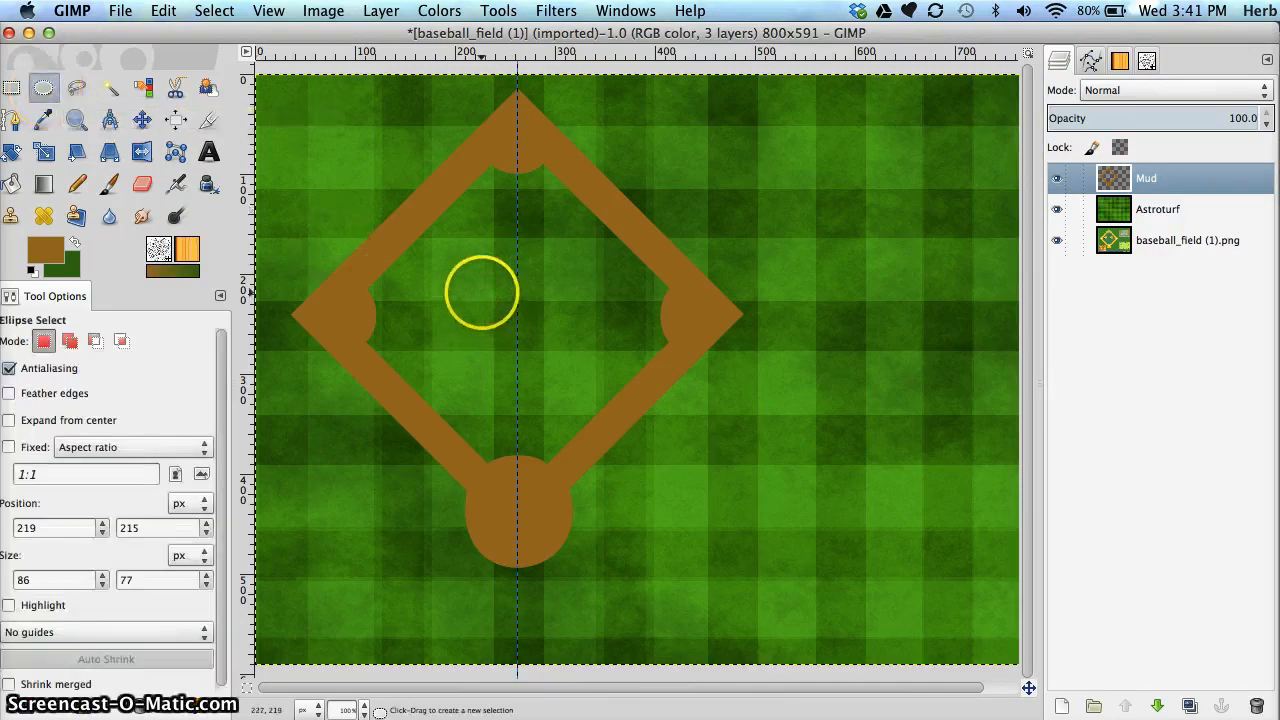
pyautogui.moveTo(482, 285); pyautogui.dragTo(486, 290)
pyautogui.moveTo(536, 333); pyautogui.dragTo(567, 372)
pyautogui.click(538, 332)
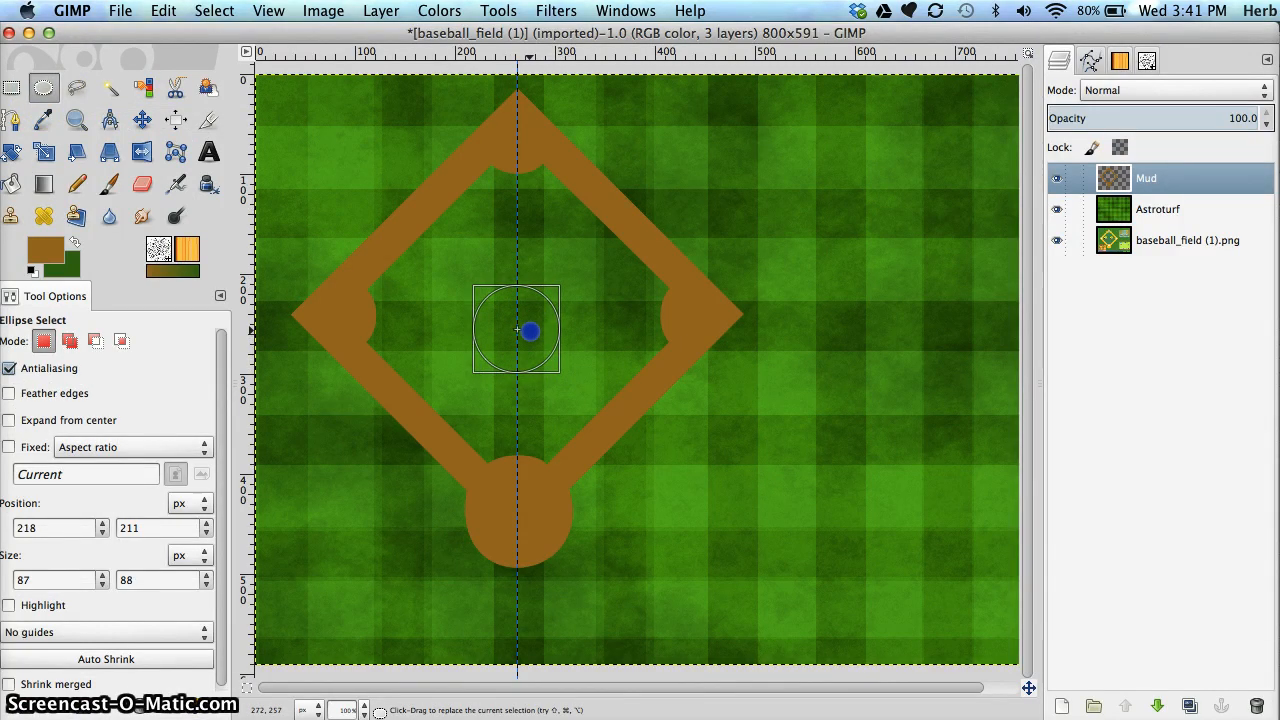
pyautogui.moveTo(521, 367); pyautogui.dragTo(521, 356)
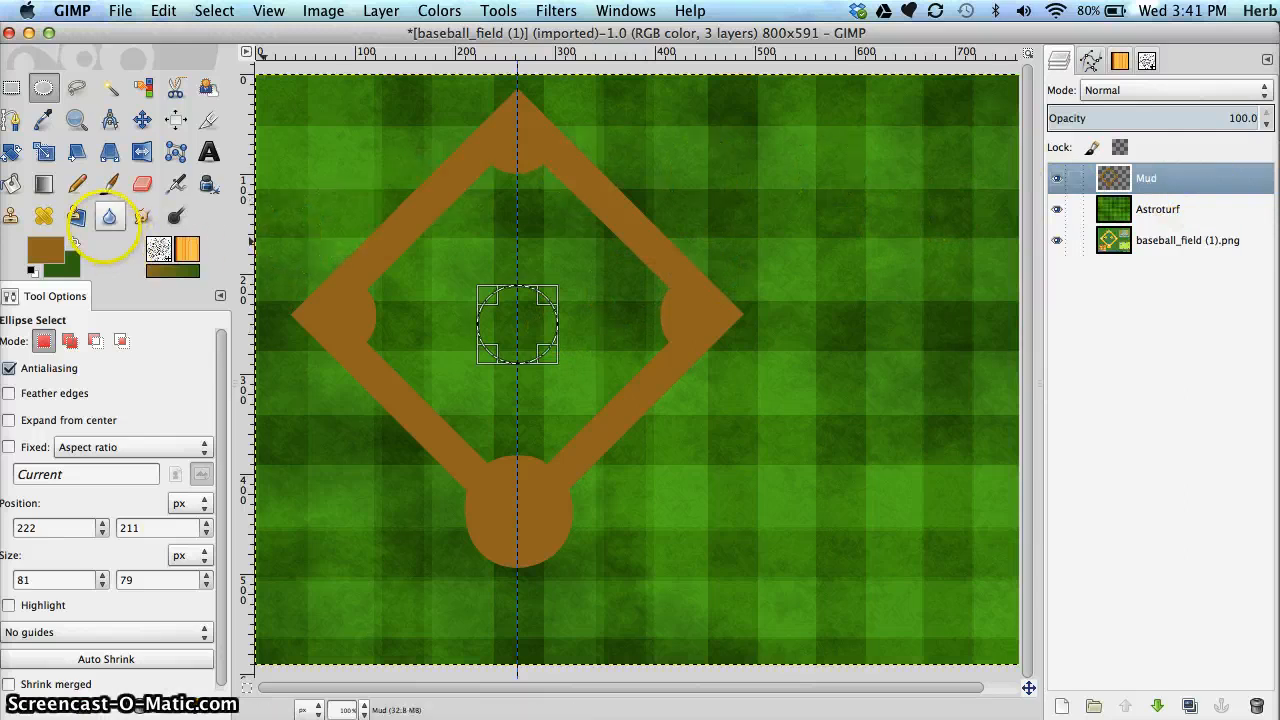
# - Fill the circular mound selection on the Mud layer with the brown foreground color a2762b
pyautogui.click(43, 249)
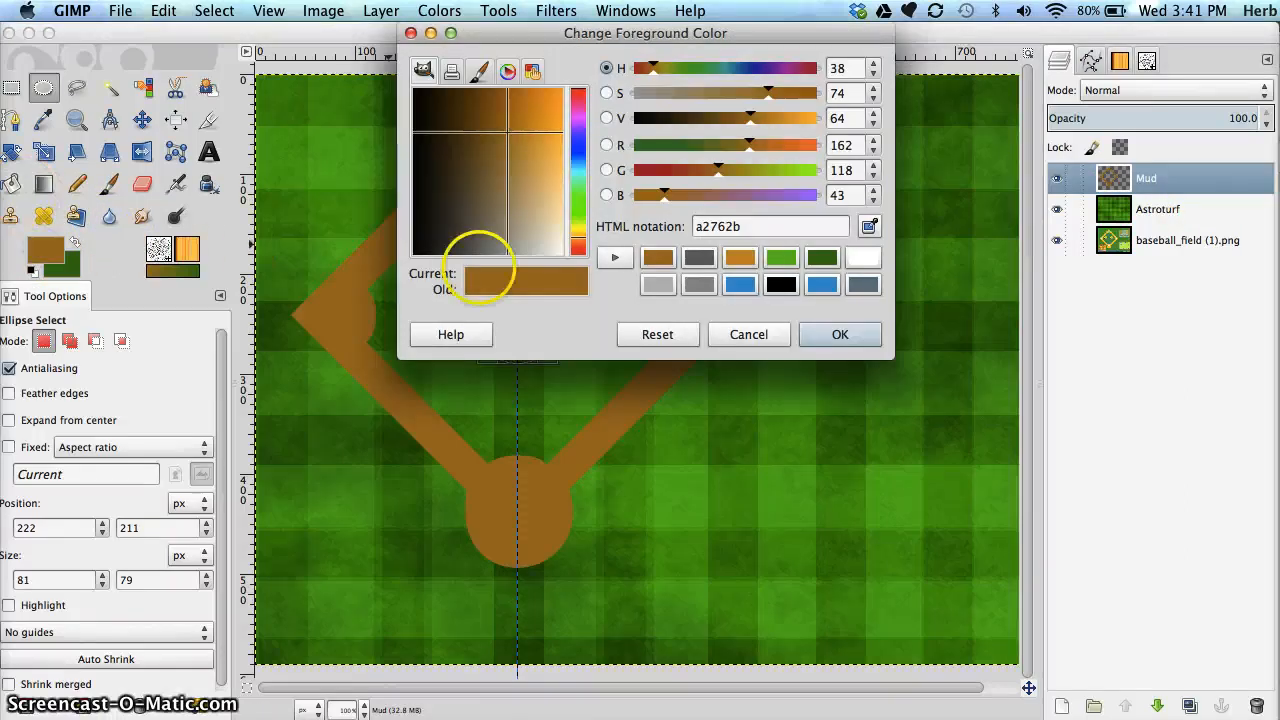
pyautogui.click(840, 334)
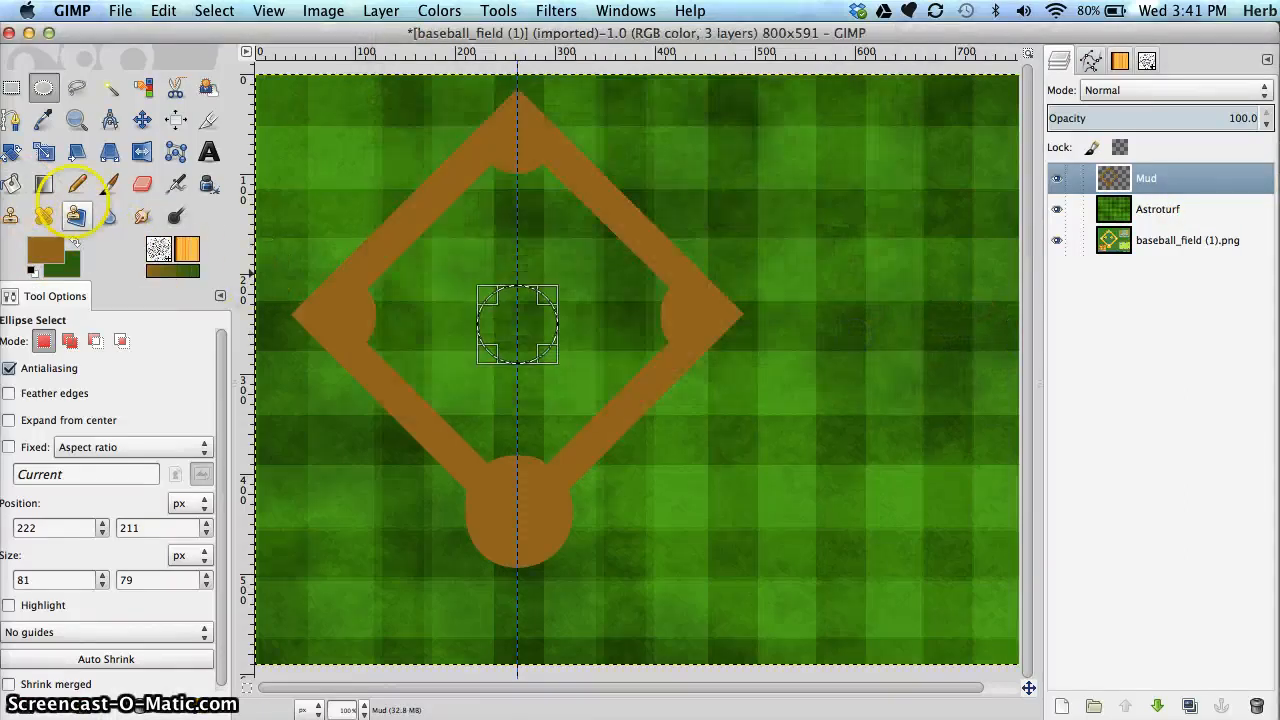
pyautogui.click(12, 184)
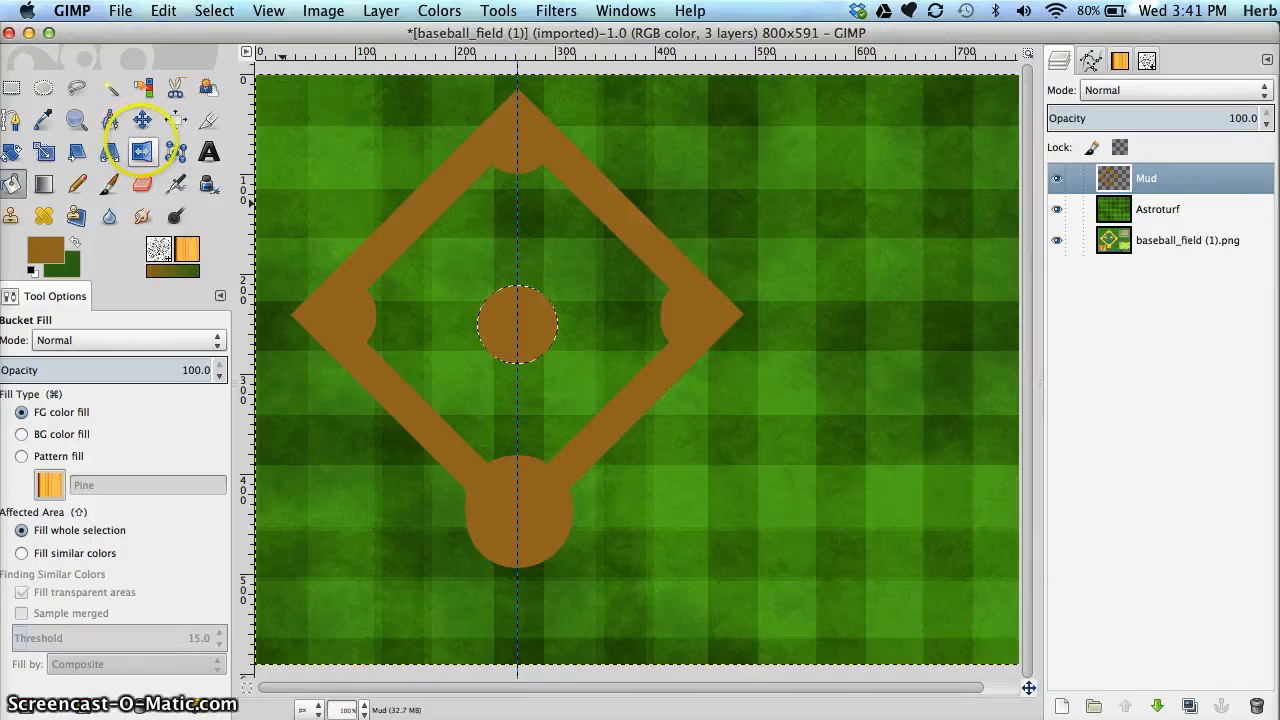
# - Fill a rectangular strip about 17 by 125 px between the mound and home plate with brown, and clear the selection
pyautogui.click(13, 88)
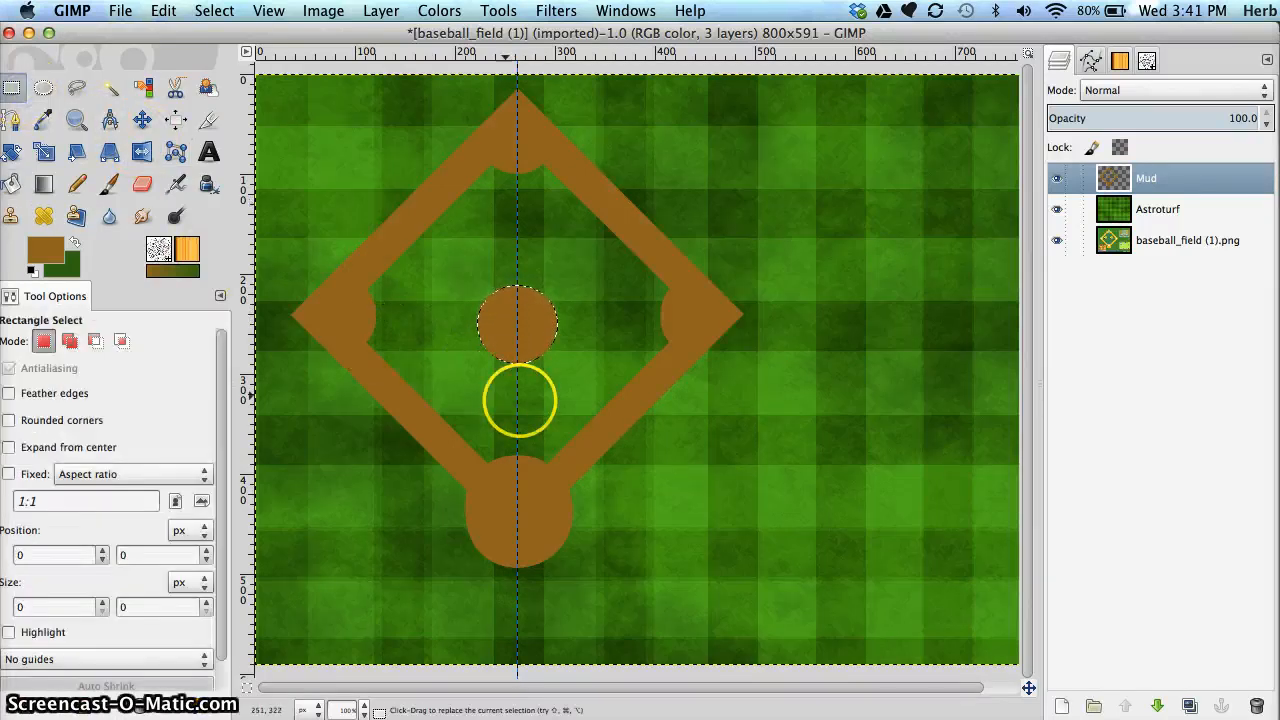
pyautogui.moveTo(509, 349); pyautogui.dragTo(516, 362)
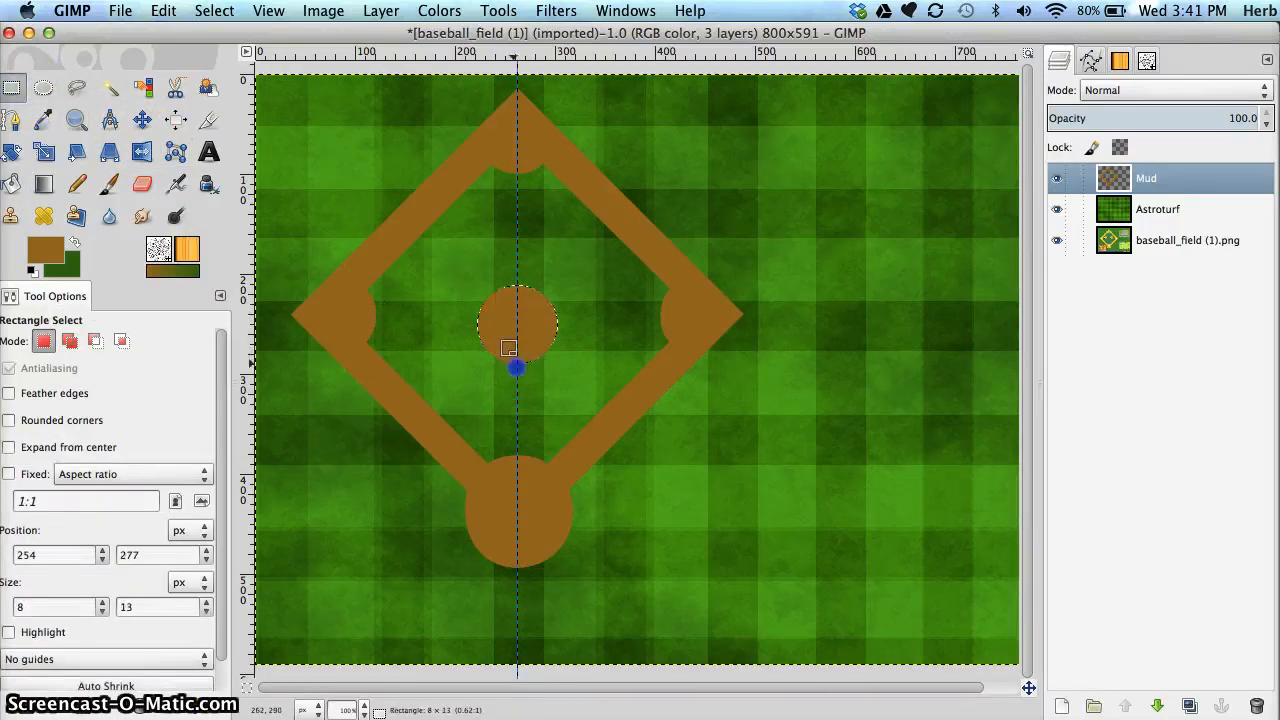
pyautogui.moveTo(516, 409); pyautogui.dragTo(517, 476)
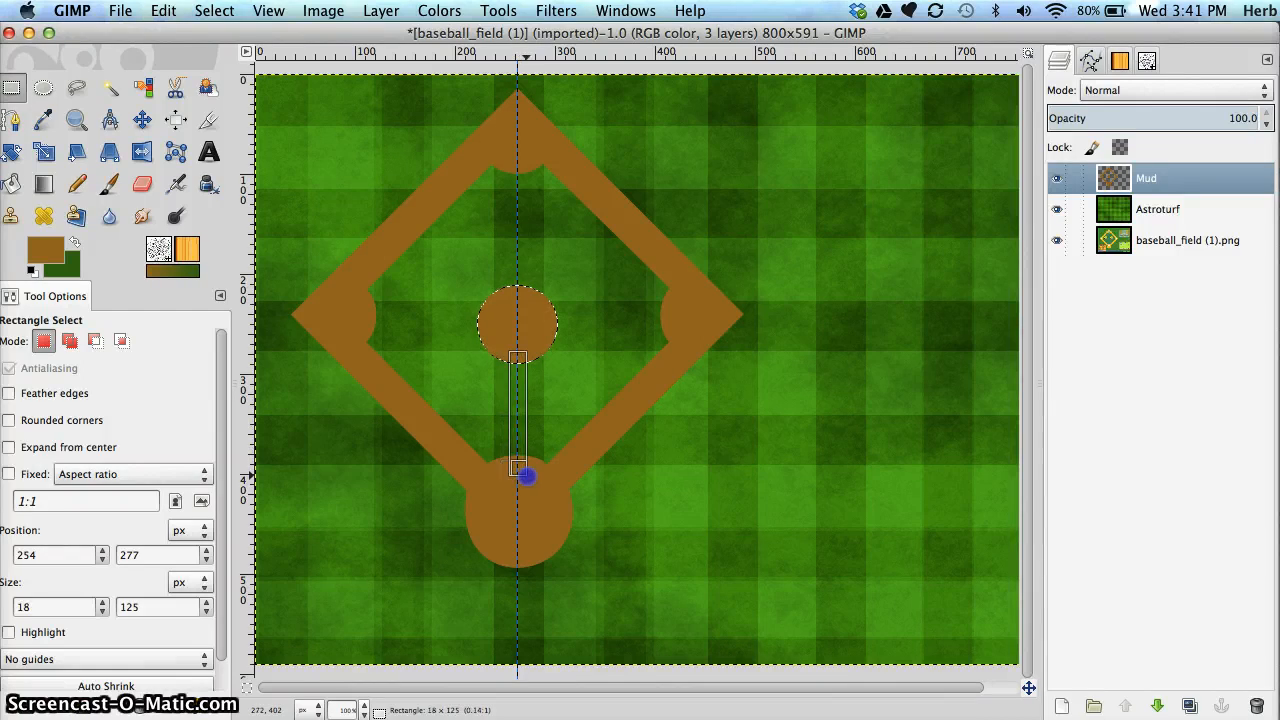
pyautogui.moveTo(525, 476); pyautogui.dragTo(525, 476)
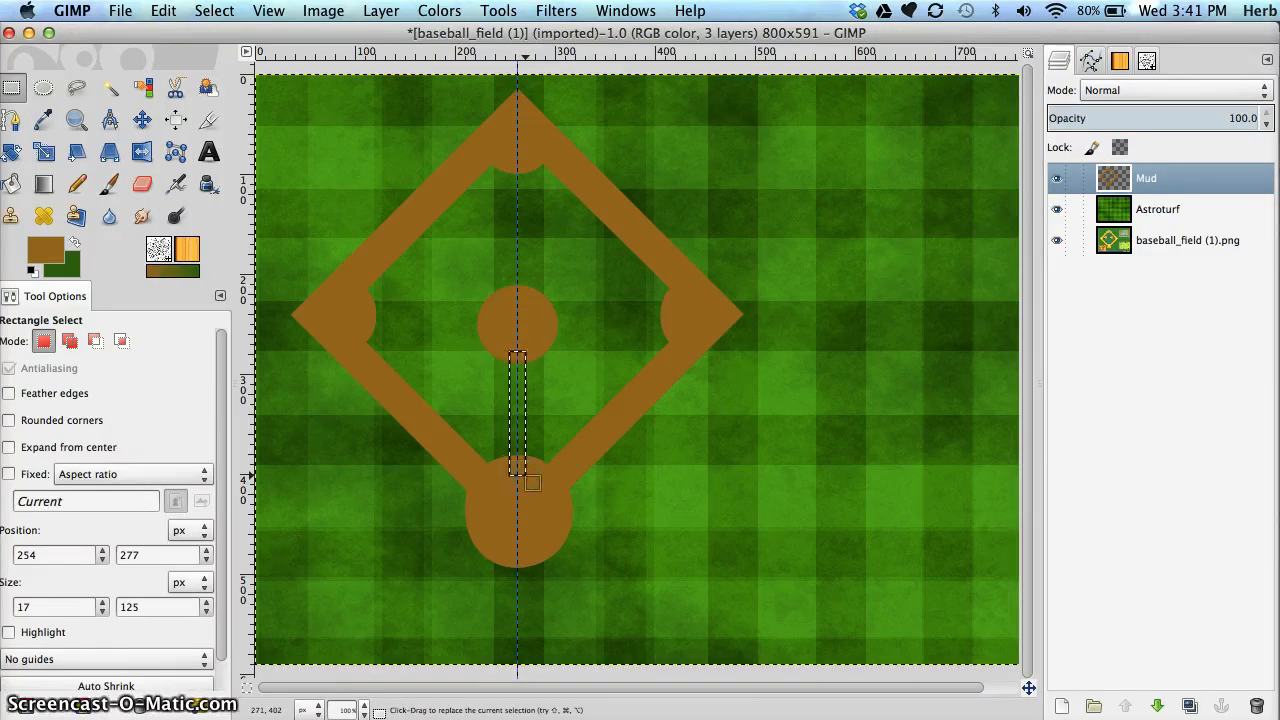
pyautogui.click(13, 184)
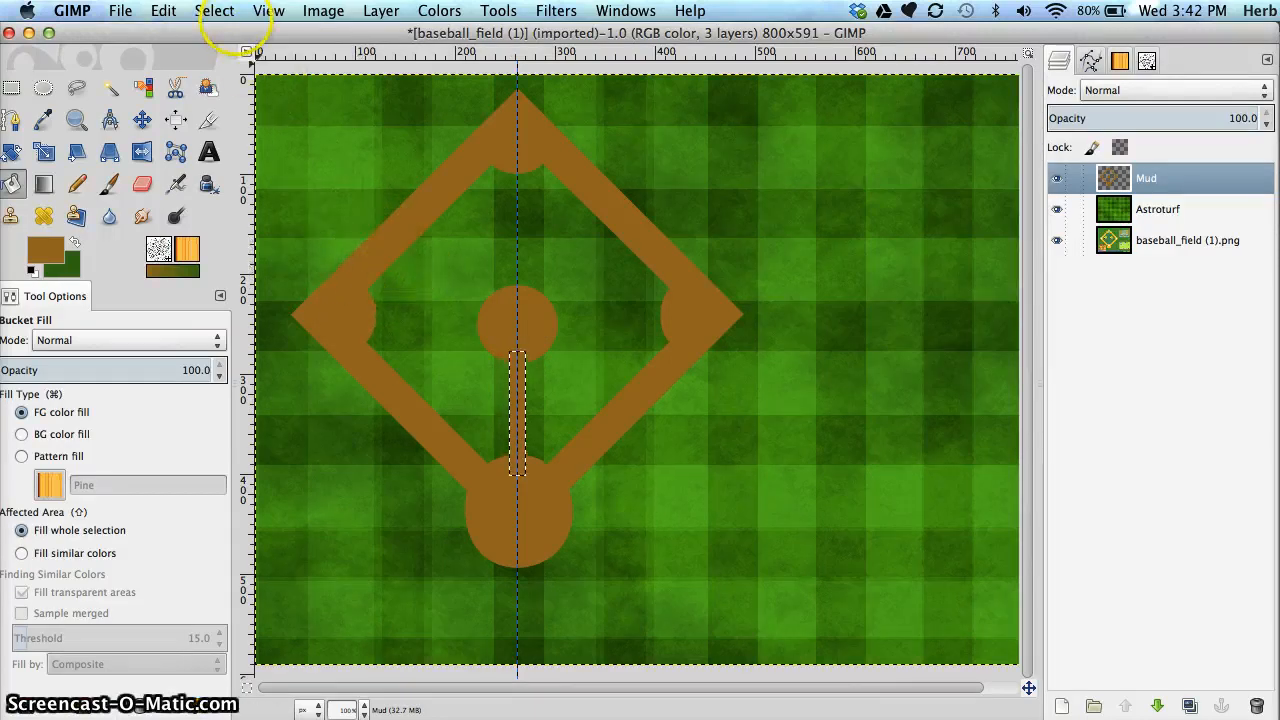
pyautogui.click(220, 12)
pyautogui.click(223, 51)
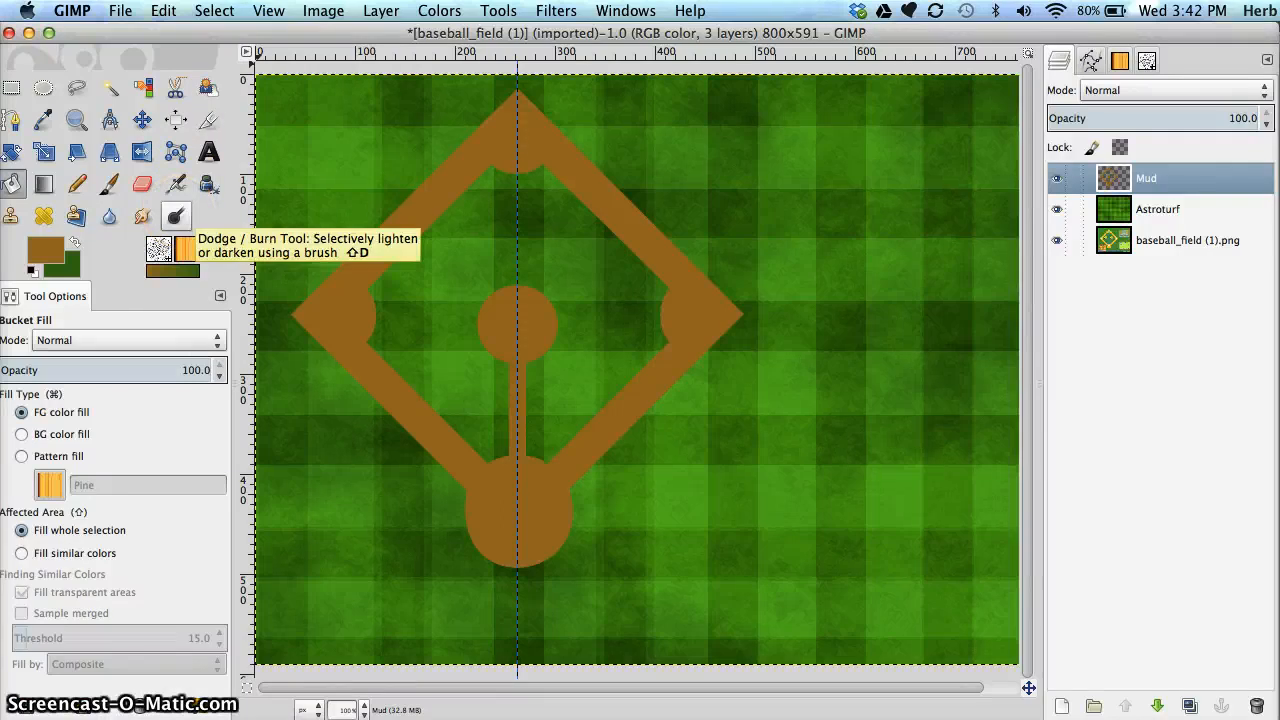
# - Set up the Dodge/Burn tool with the Sponge 01 brush and the Burn type
pyautogui.click(175, 216)
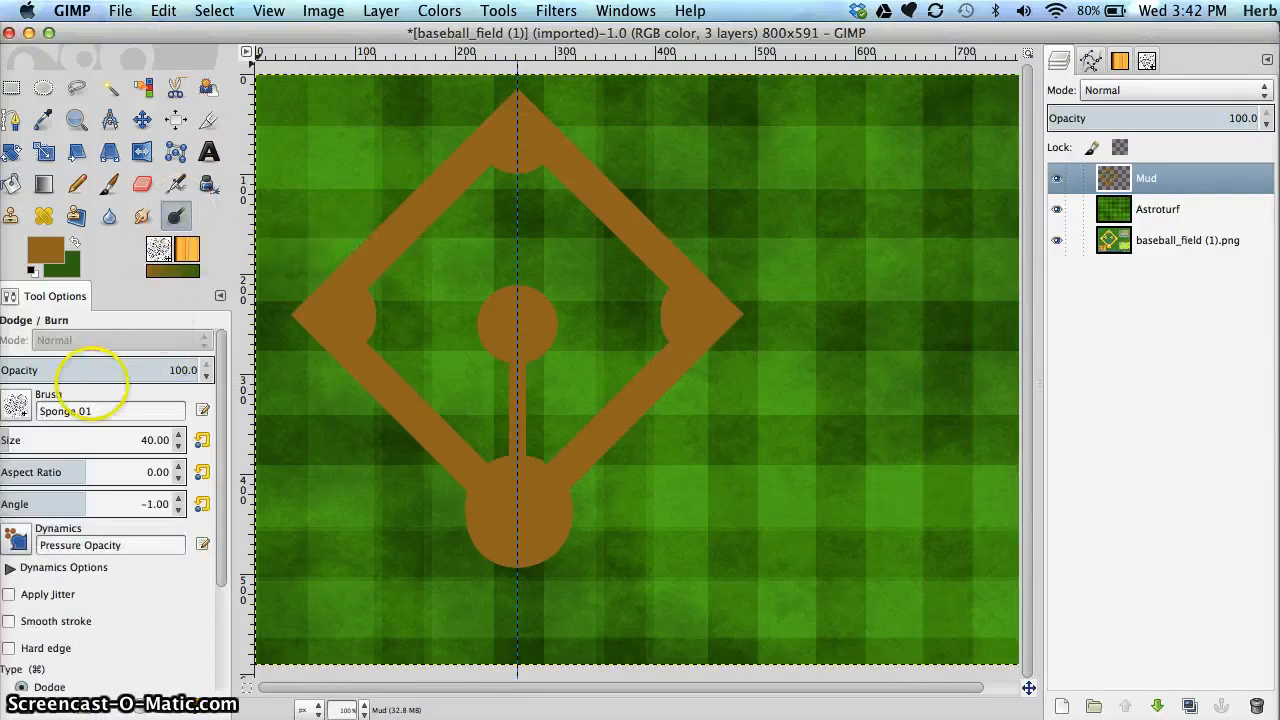
pyautogui.click(16, 403)
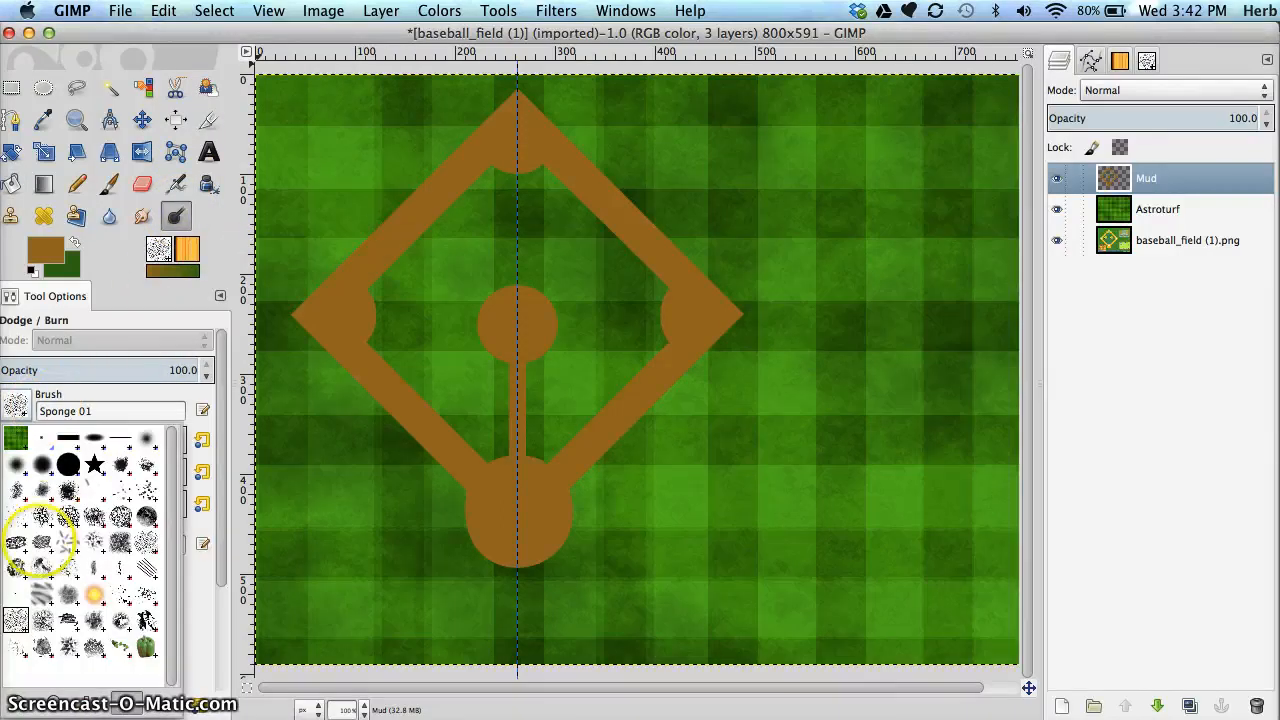
pyautogui.click(18, 619)
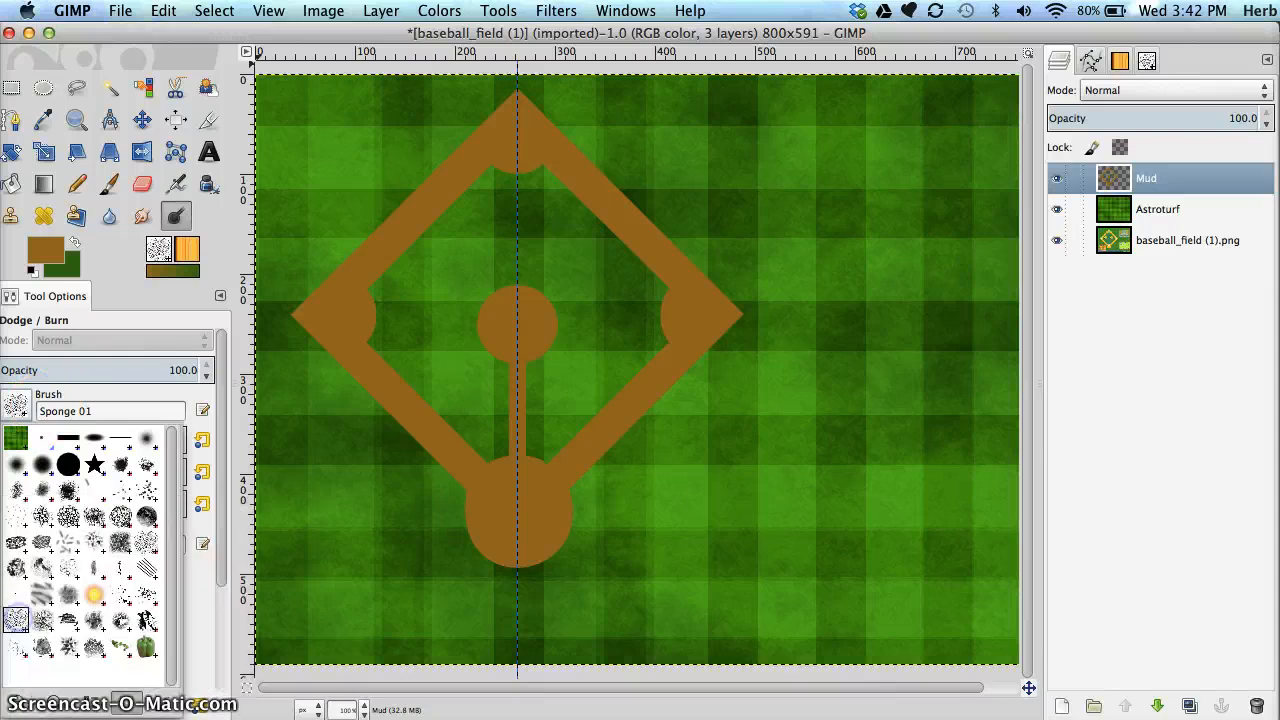
pyautogui.click(18, 619)
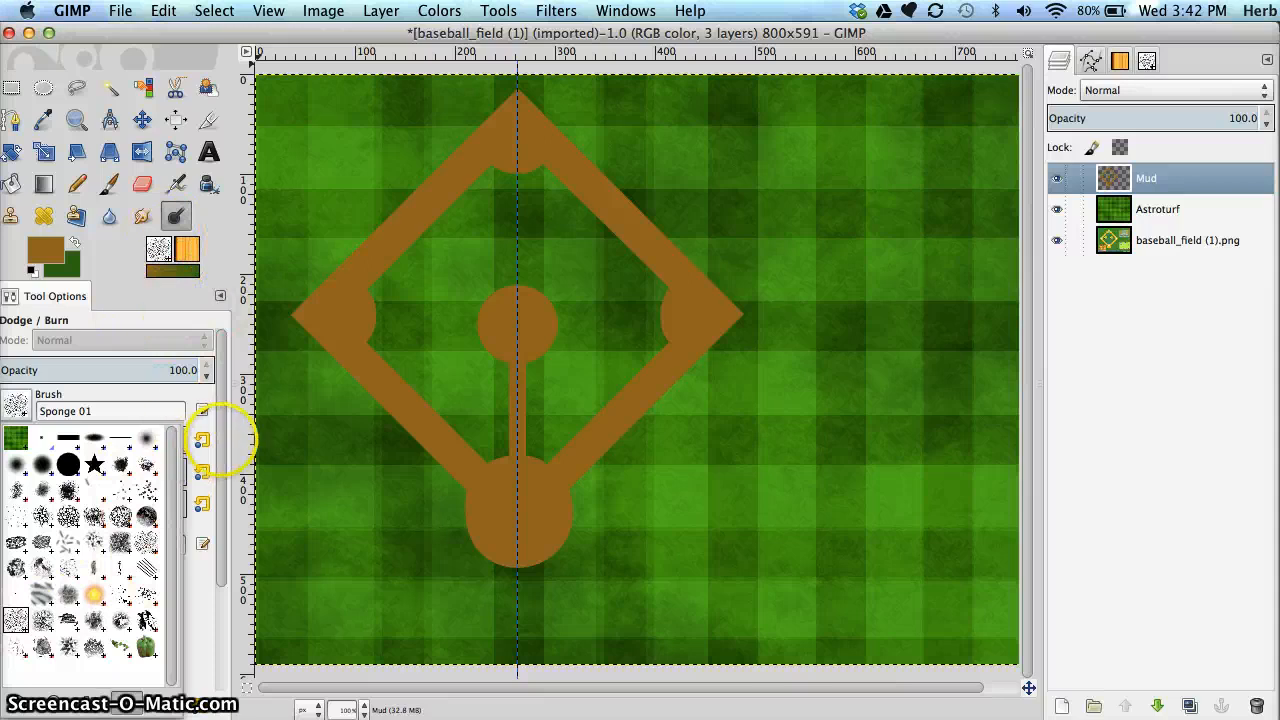
pyautogui.click(221, 464)
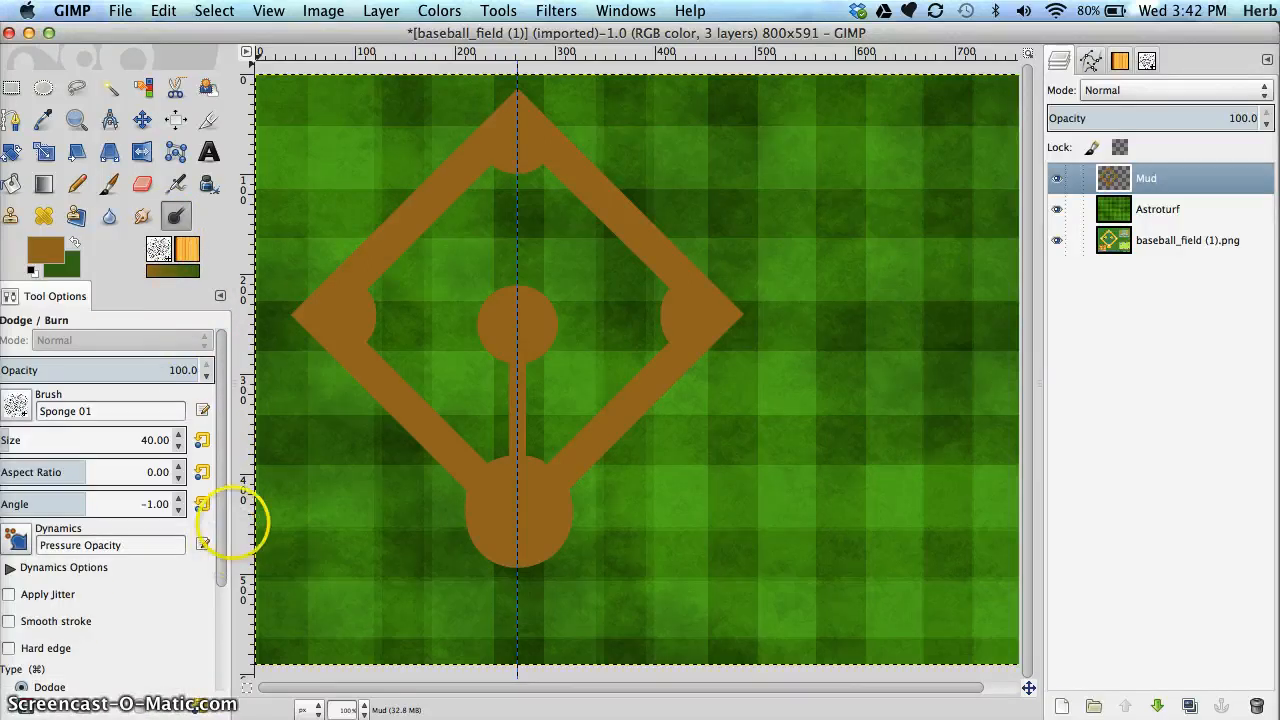
pyautogui.moveTo(223, 528); pyautogui.dragTo(219, 640)
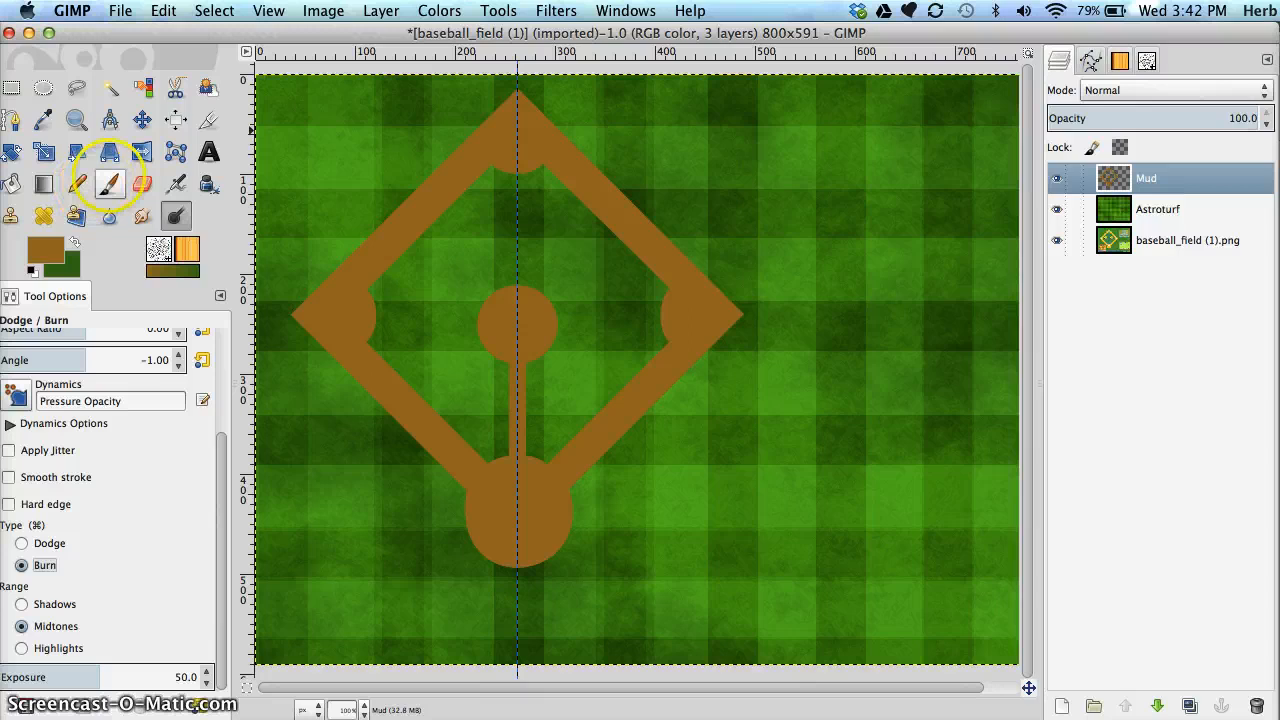
# - Texture the dirt around the diamond's left base by burning it first and dodging over it with the Sponge 01 brush
pyautogui.click(77, 120)
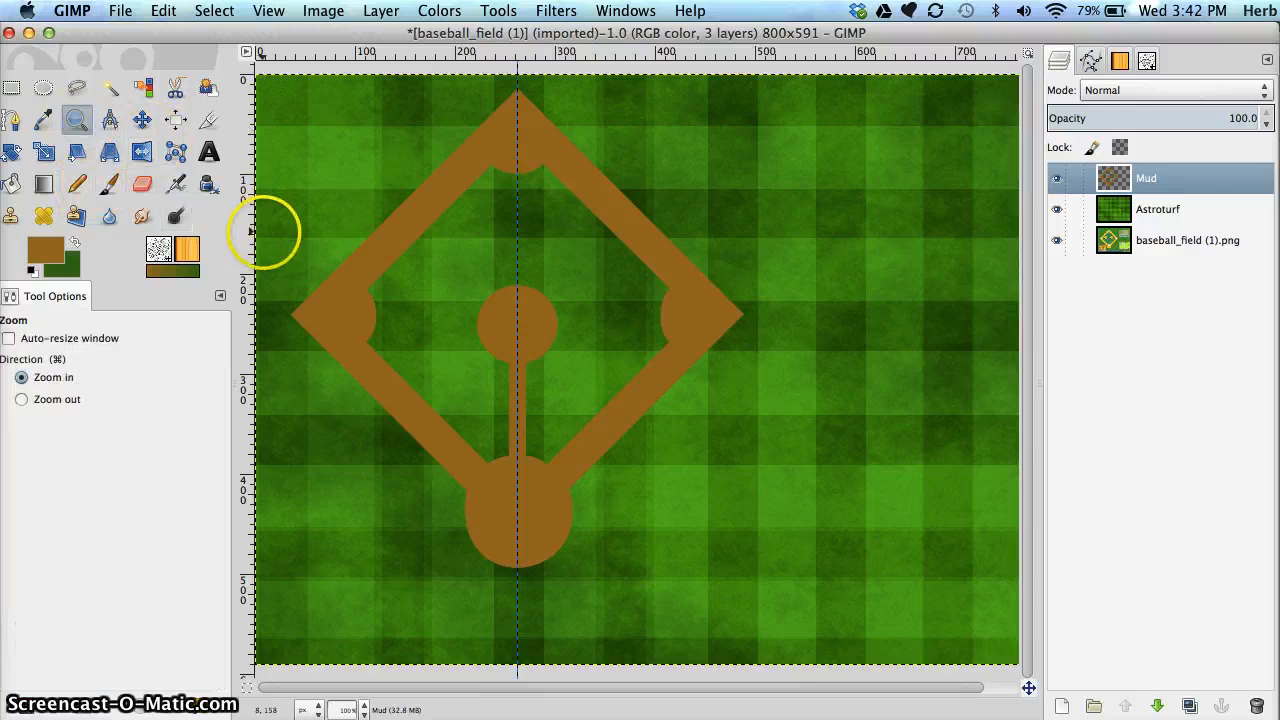
pyautogui.moveTo(316, 305); pyautogui.dragTo(410, 370)
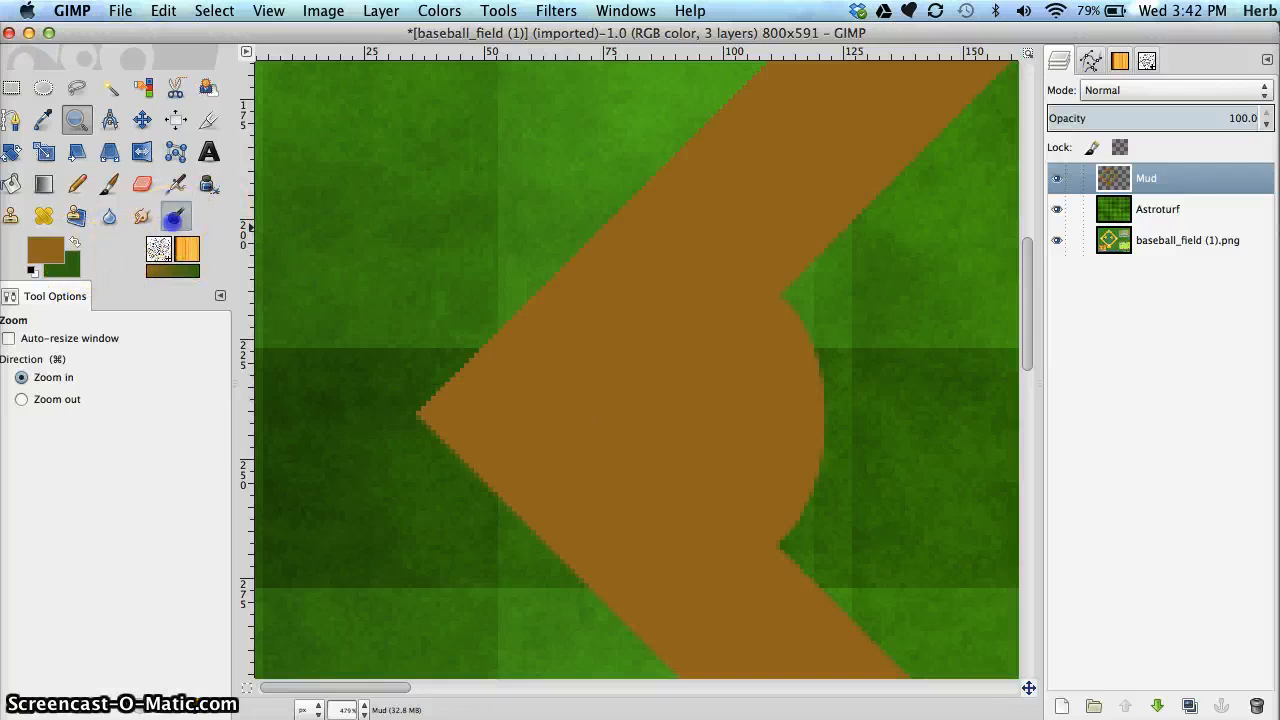
pyautogui.click(174, 216)
pyautogui.moveTo(600, 320)
pyautogui.mouseDown()
pyautogui.moveTo(500, 390)
pyautogui.moveTo(579, 385)
pyautogui.moveTo(553, 382)
pyautogui.moveTo(654, 340)
pyautogui.moveTo(707, 345)
pyautogui.moveTo(730, 358)
pyautogui.moveTo(748, 425)
pyautogui.moveTo(711, 477)
pyautogui.moveTo(665, 511)
pyautogui.moveTo(610, 518)
pyautogui.moveTo(515, 492)
pyautogui.moveTo(480, 464)
pyautogui.moveTo(475, 440)
pyautogui.moveTo(588, 310)
pyautogui.moveTo(757, 243)
pyautogui.moveTo(746, 255)
pyautogui.moveTo(710, 242)
pyautogui.moveTo(662, 262)
pyautogui.mouseUp()
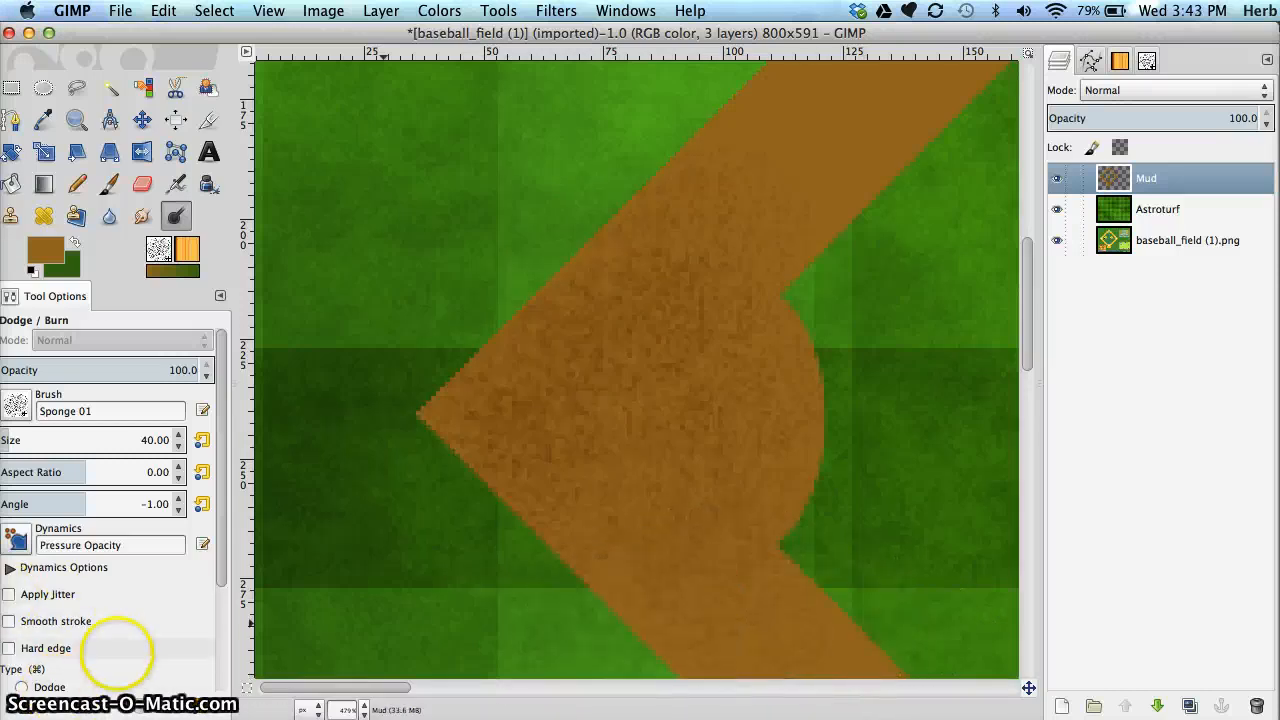
pyautogui.click(22, 687)
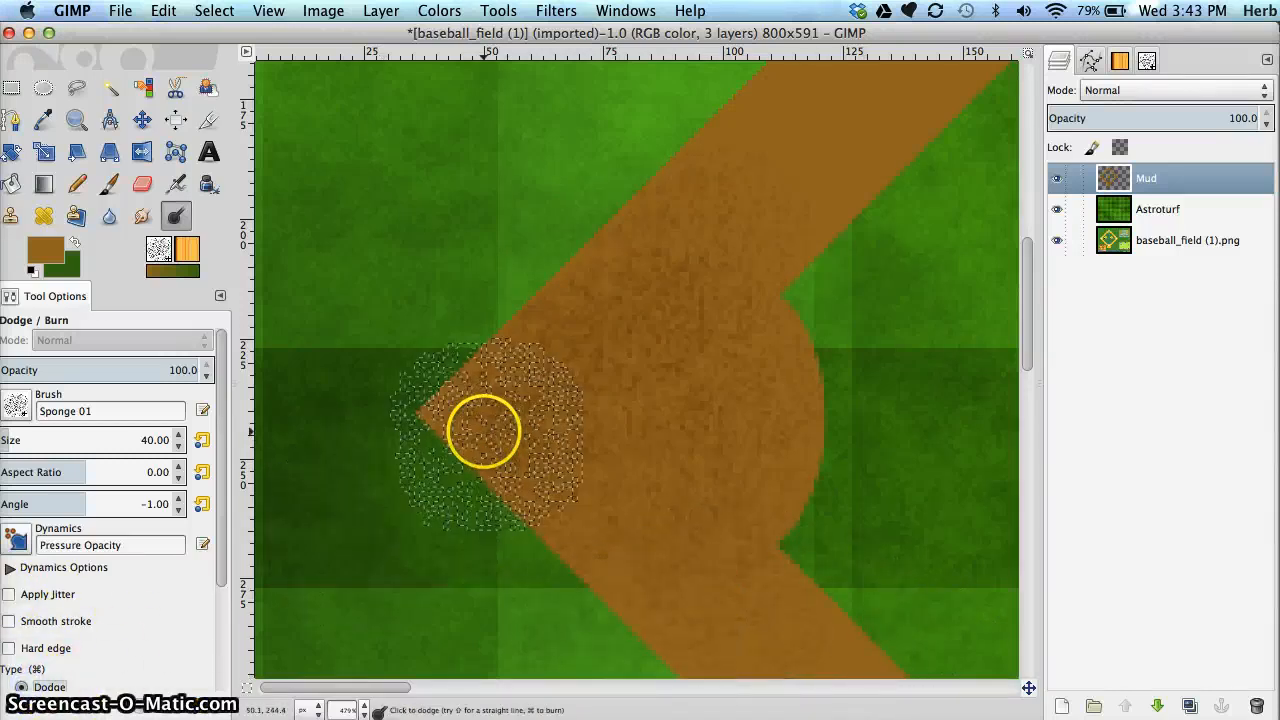
pyautogui.moveTo(483, 431)
pyautogui.mouseDown()
pyautogui.moveTo(647, 312)
pyautogui.moveTo(786, 311)
pyautogui.moveTo(751, 349)
pyautogui.moveTo(719, 438)
pyautogui.moveTo(620, 522)
pyautogui.moveTo(637, 402)
pyautogui.moveTo(607, 276)
pyautogui.moveTo(628, 243)
pyautogui.moveTo(812, 205)
pyautogui.moveTo(916, 200)
pyautogui.moveTo(867, 341)
pyautogui.moveTo(827, 406)
pyautogui.moveTo(745, 388)
pyautogui.mouseUp()
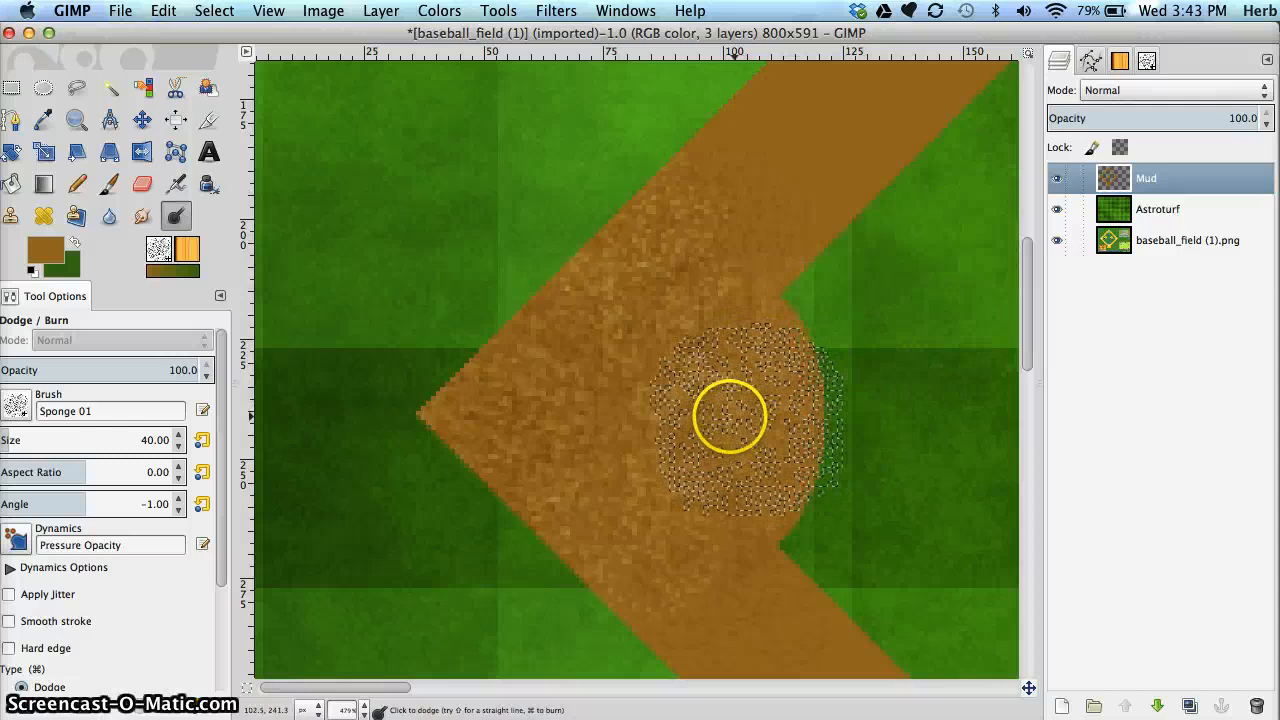
# - Hide the Astroturf and Mud layers so only the original baseball field image is shown
pyautogui.scroll(2, 715, 417)
pyautogui.scroll(-4, 716, 417)
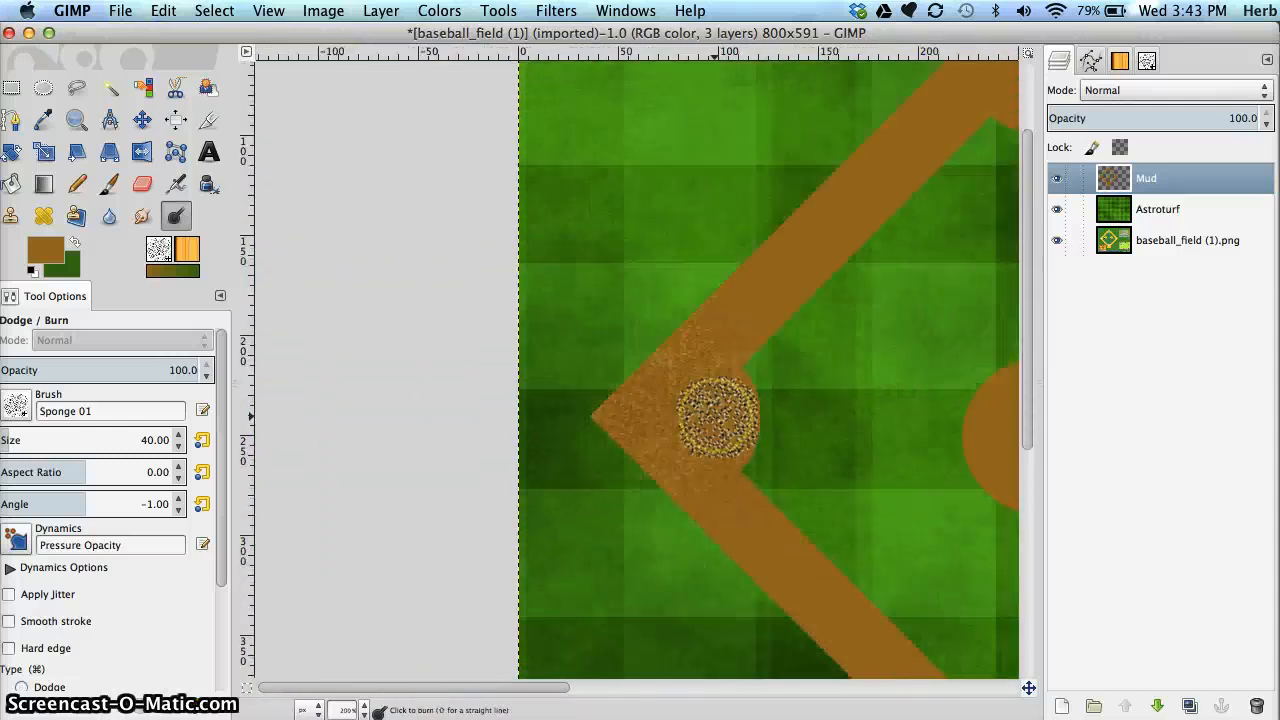
pyautogui.scroll(-2, 716, 417)
pyautogui.moveTo(711, 417)
pyautogui.mouseDown()
pyautogui.moveTo(665, 402)
pyautogui.moveTo(694, 391)
pyautogui.moveTo(803, 461)
pyautogui.mouseUp()
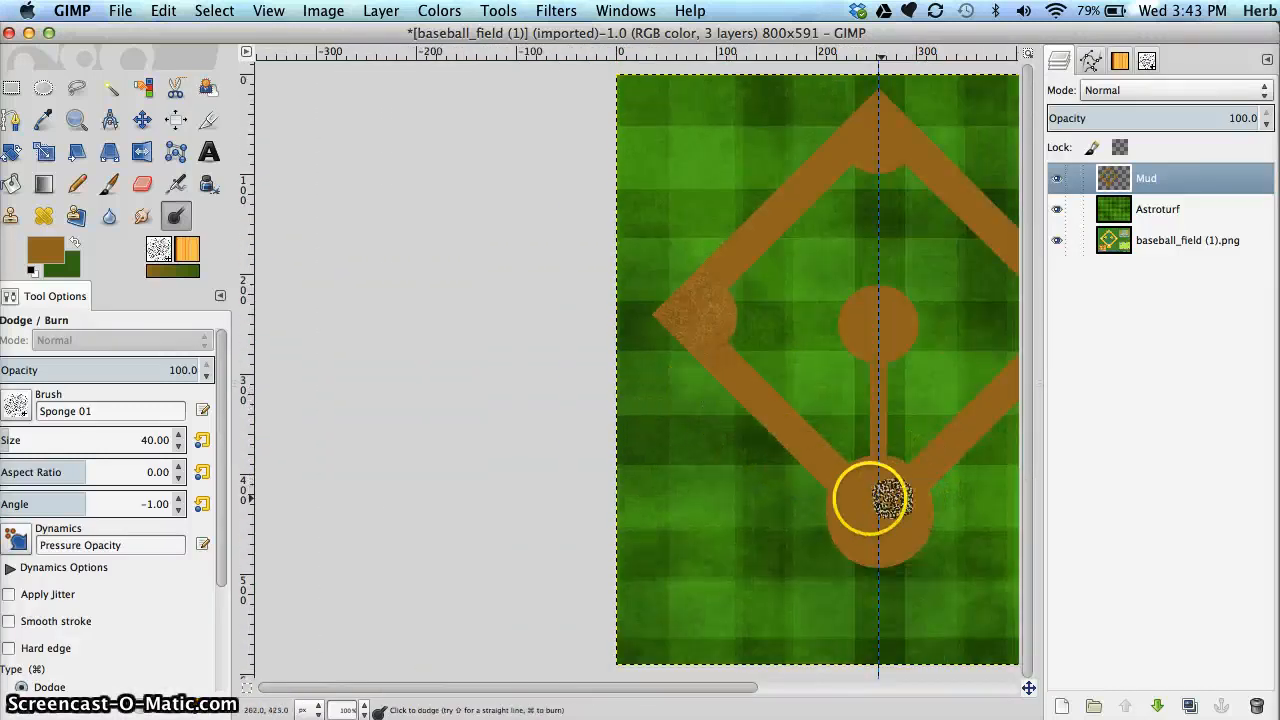
pyautogui.moveTo(621, 686); pyautogui.dragTo(658, 684)
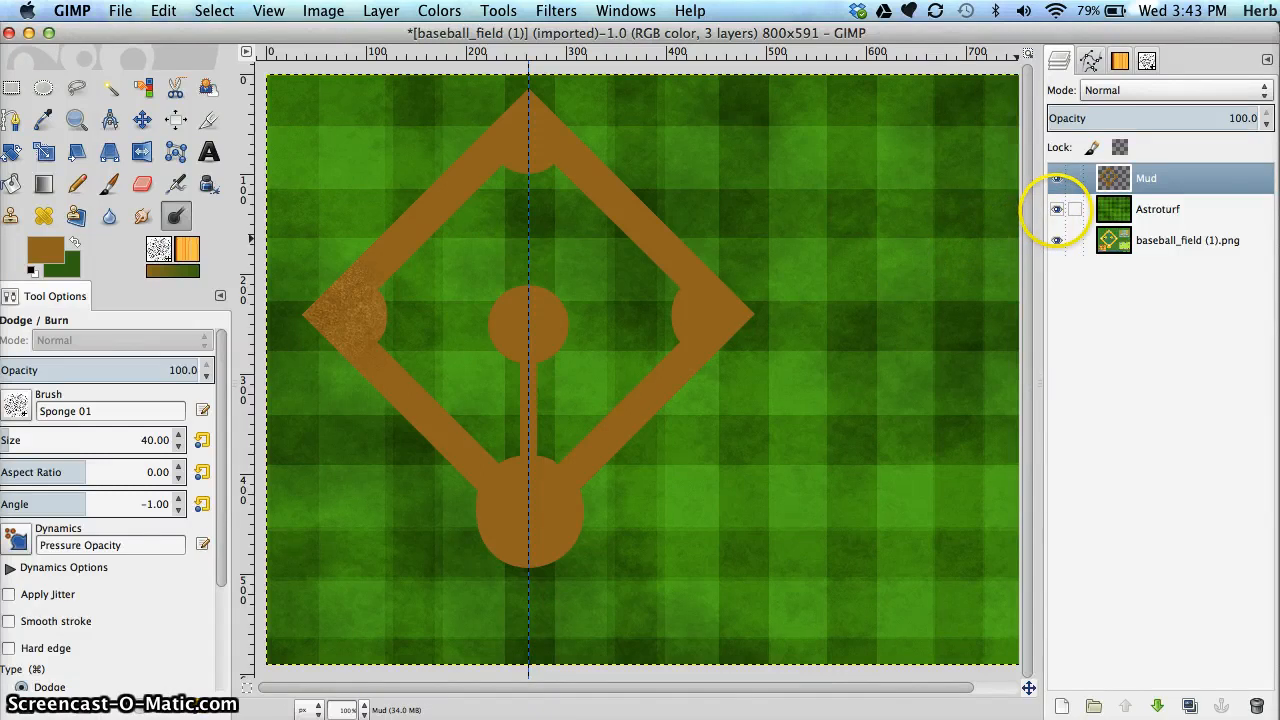
pyautogui.click(1056, 209)
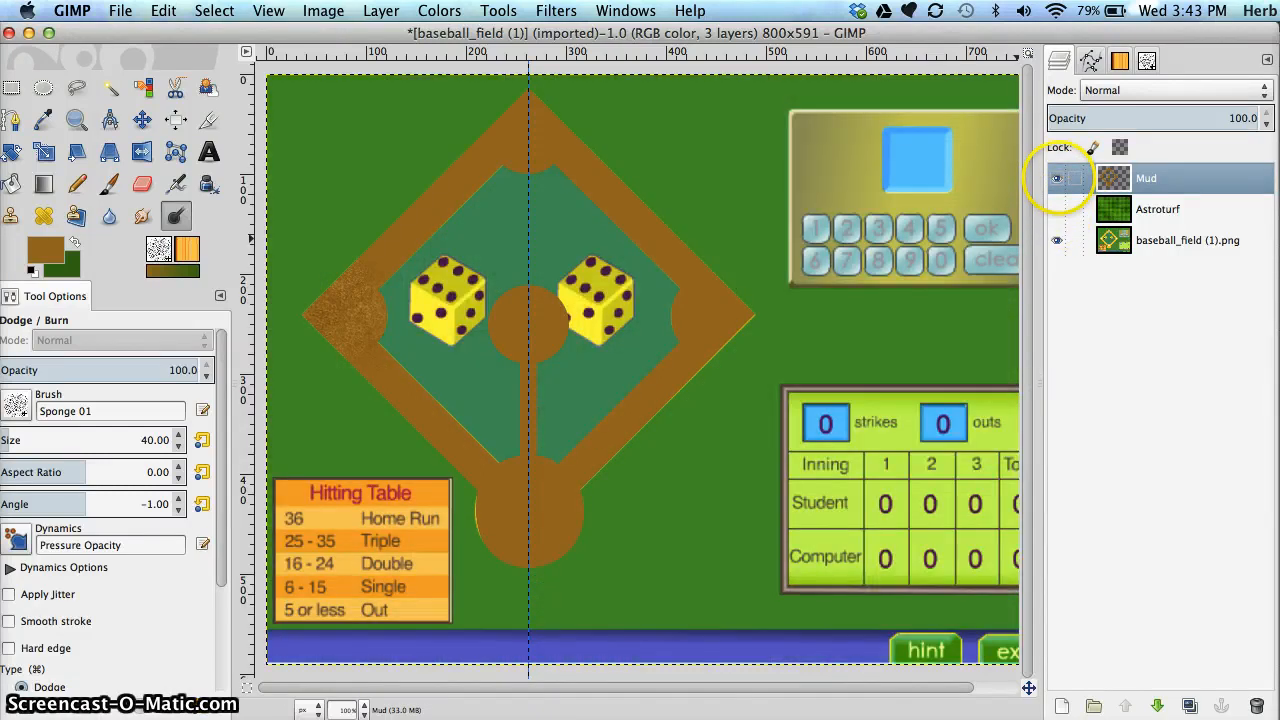
pyautogui.click(1056, 178)
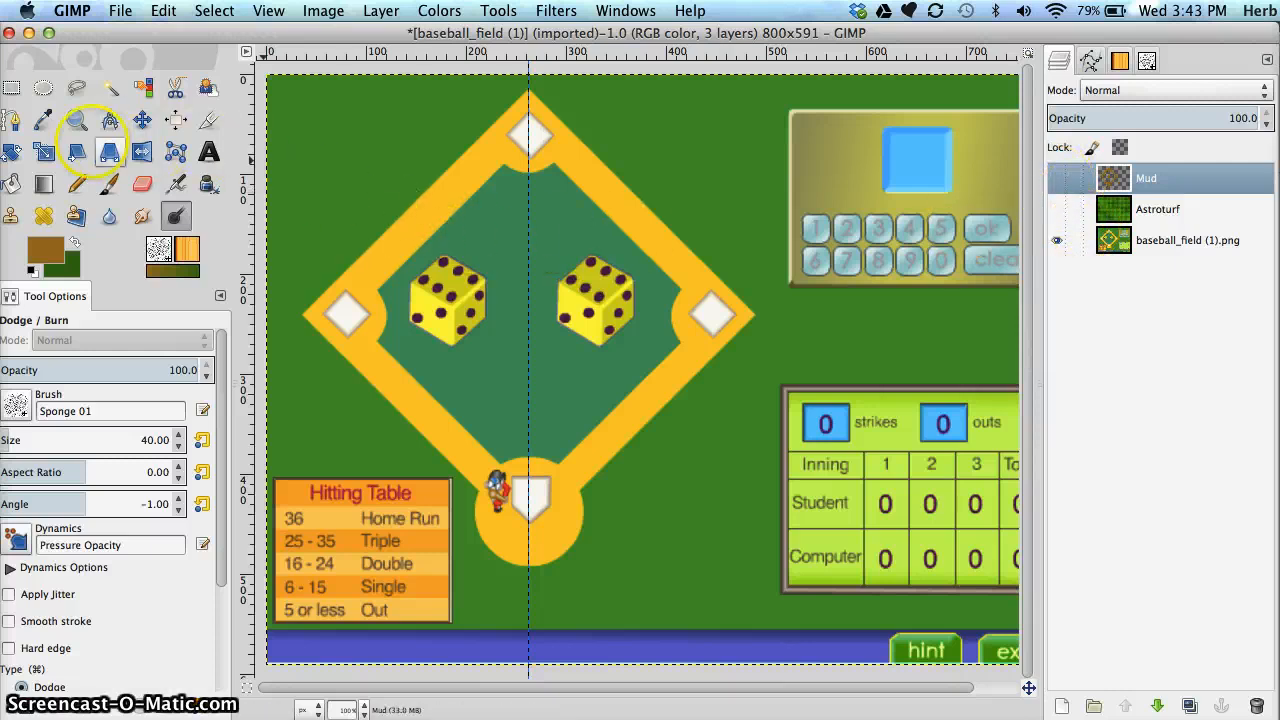
# - Trace the diamond's right base with a closed four-anchor path through its corners
pyautogui.click(11, 120)
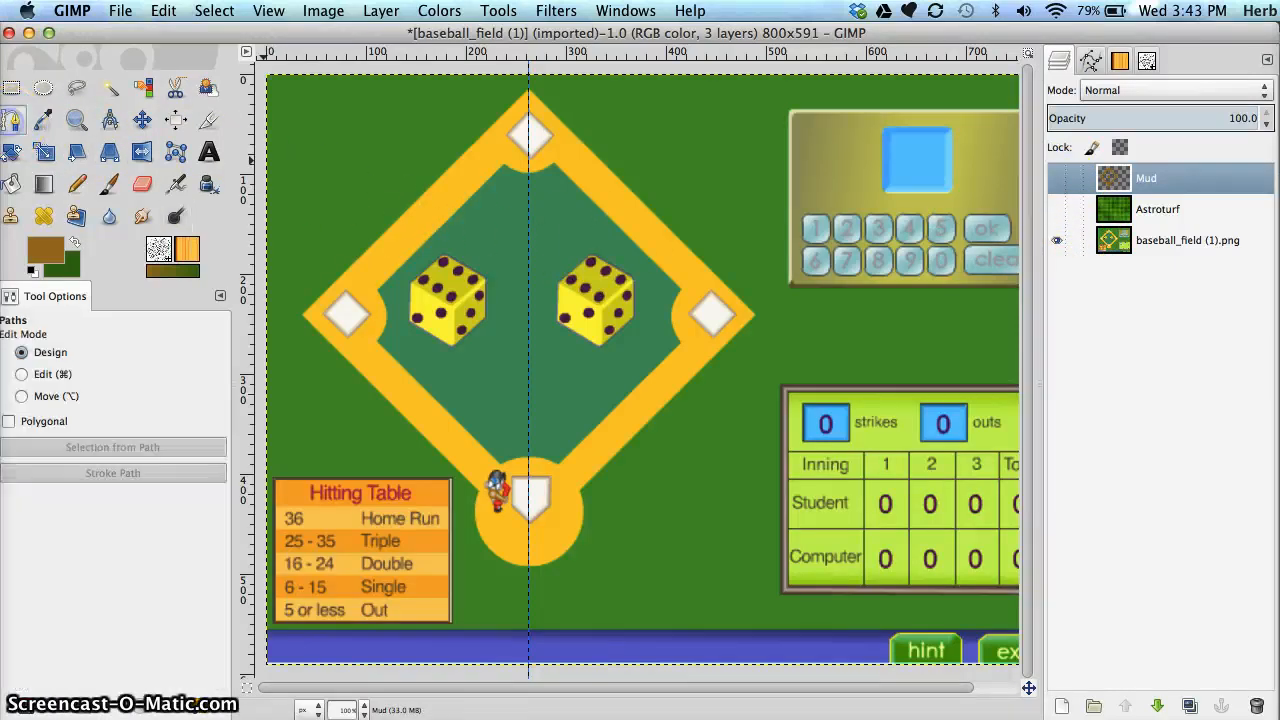
pyautogui.click(76, 120)
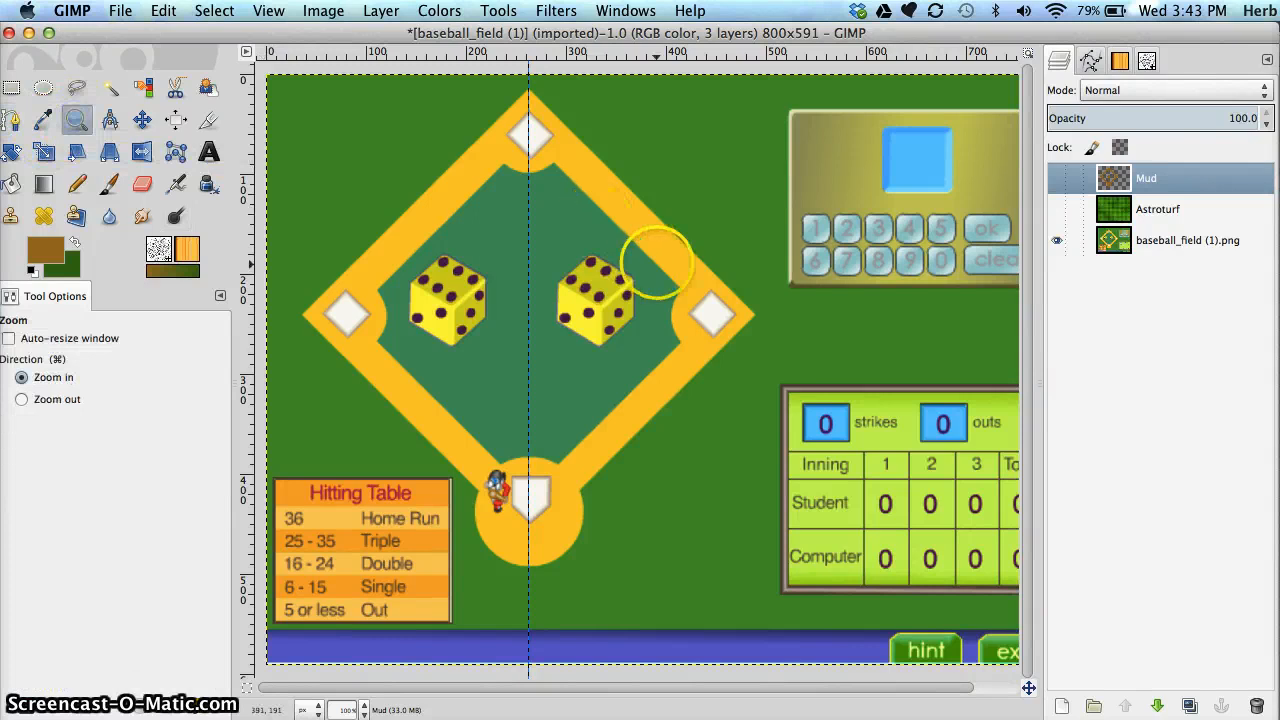
pyautogui.moveTo(702, 305); pyautogui.dragTo(747, 352)
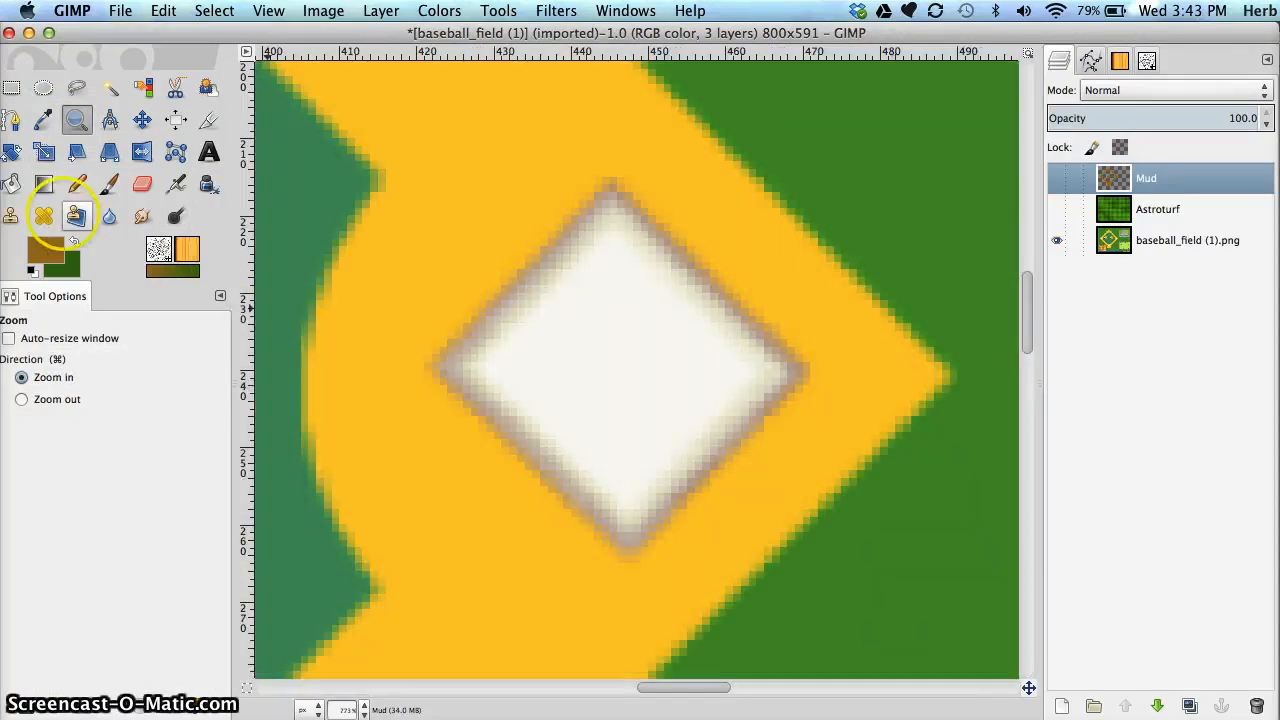
pyautogui.click(11, 120)
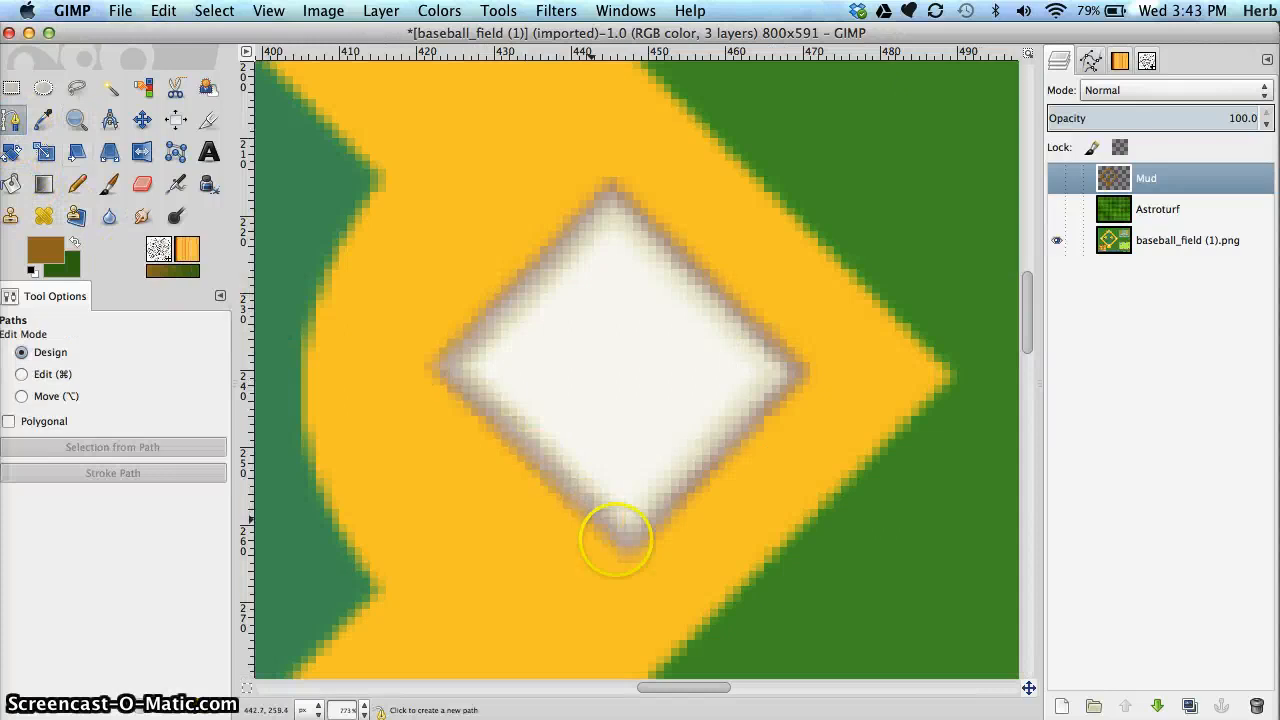
pyautogui.click(628, 555)
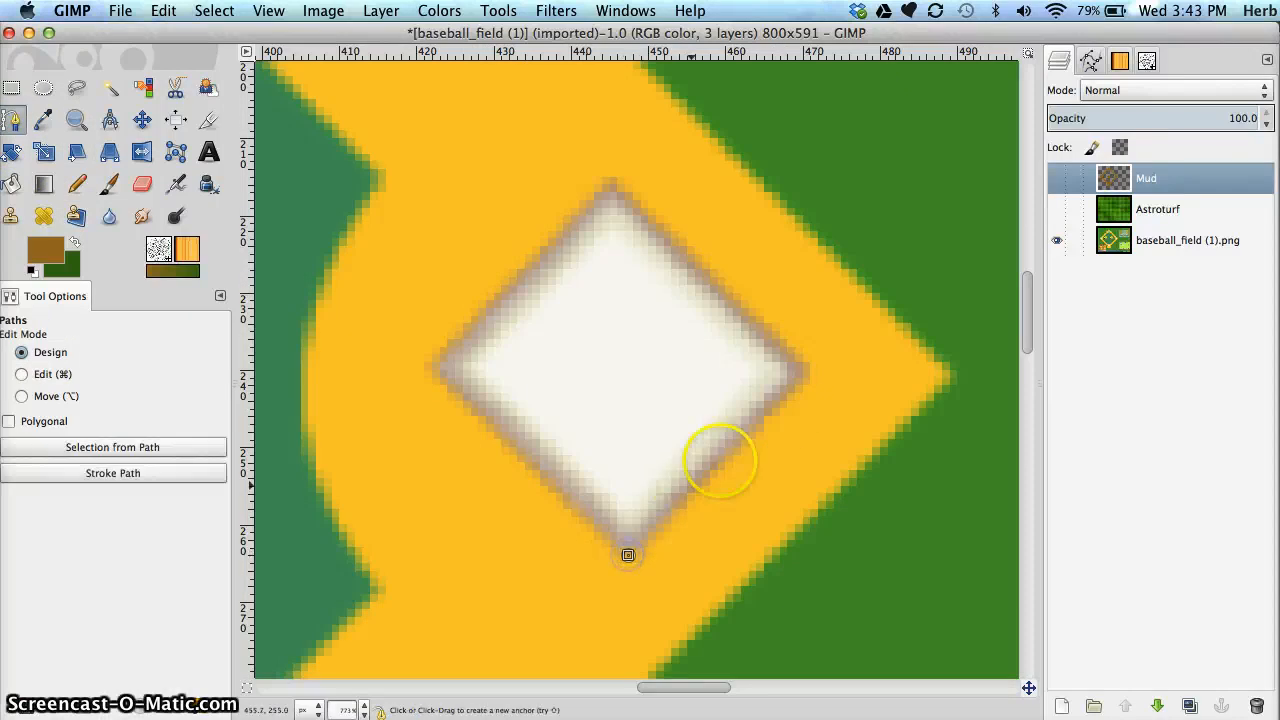
pyautogui.click(809, 370)
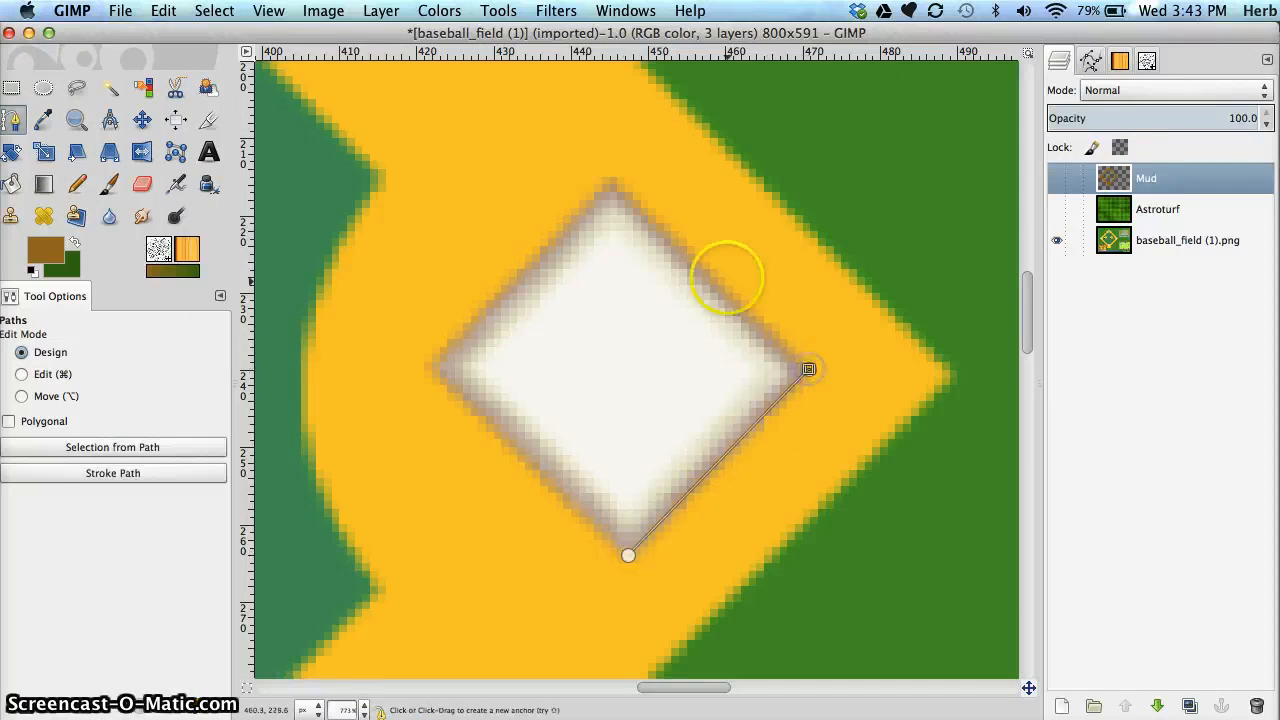
pyautogui.click(610, 181)
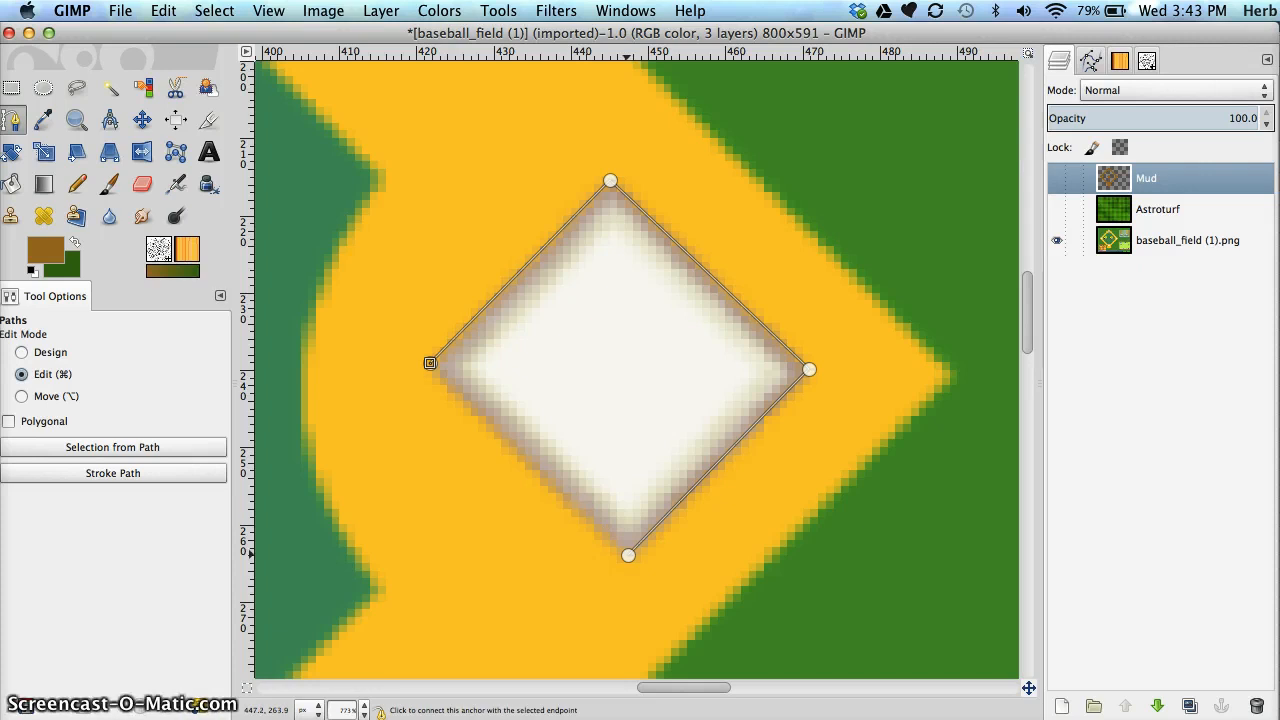
pyautogui.click(628, 555)
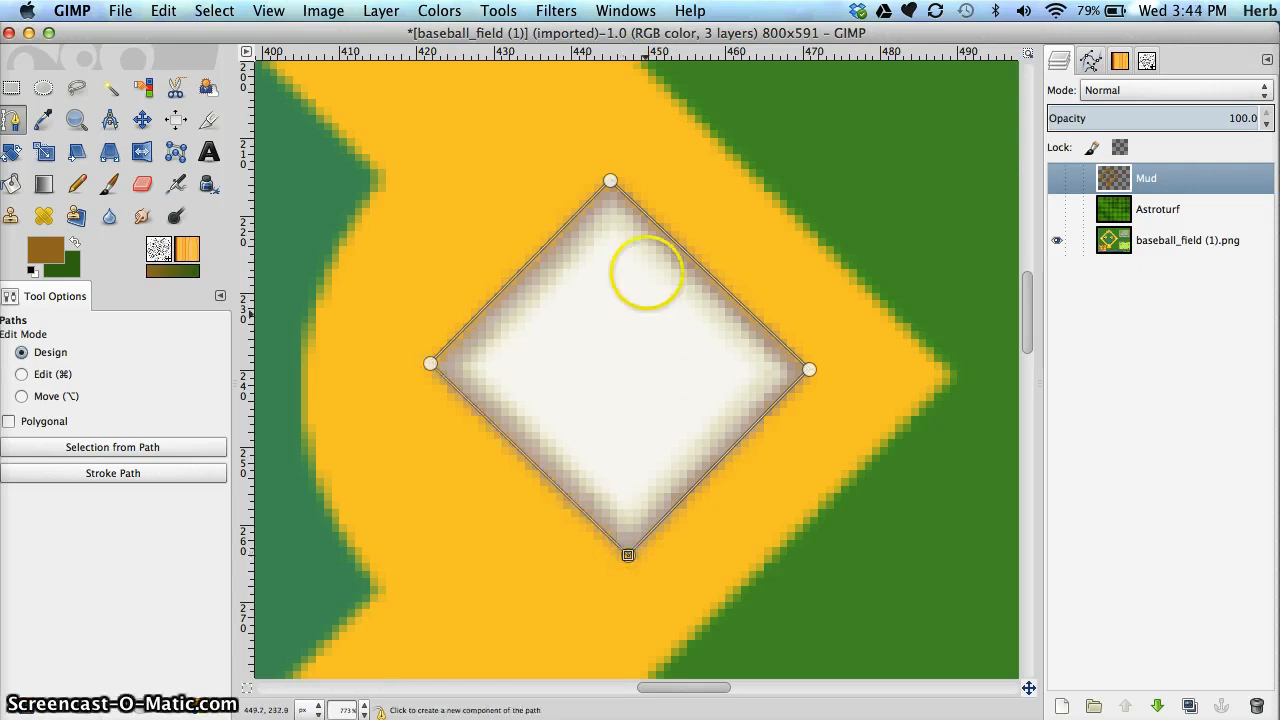
# - Fine-tune the path's corner anchors so they sit on the right base's corners
pyautogui.moveTo(610, 181); pyautogui.dragTo(613, 181)
pyautogui.moveTo(628, 555); pyautogui.dragTo(627, 558)
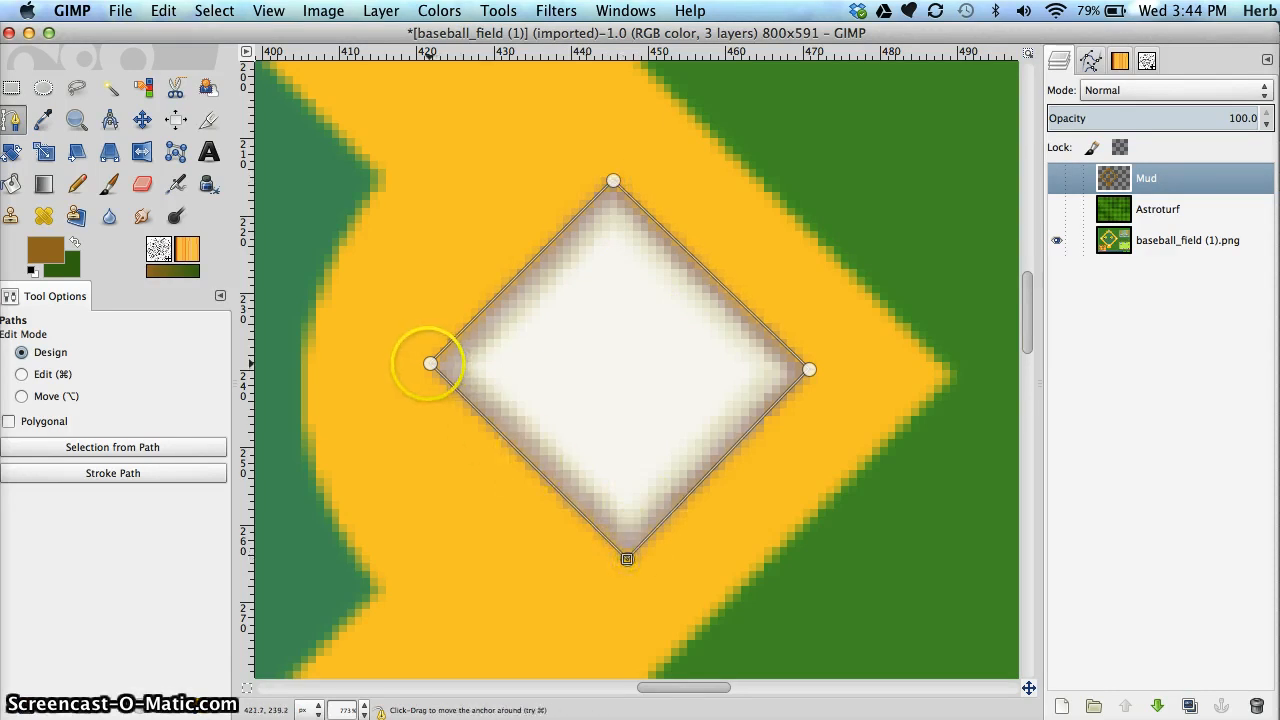
pyautogui.click(809, 370)
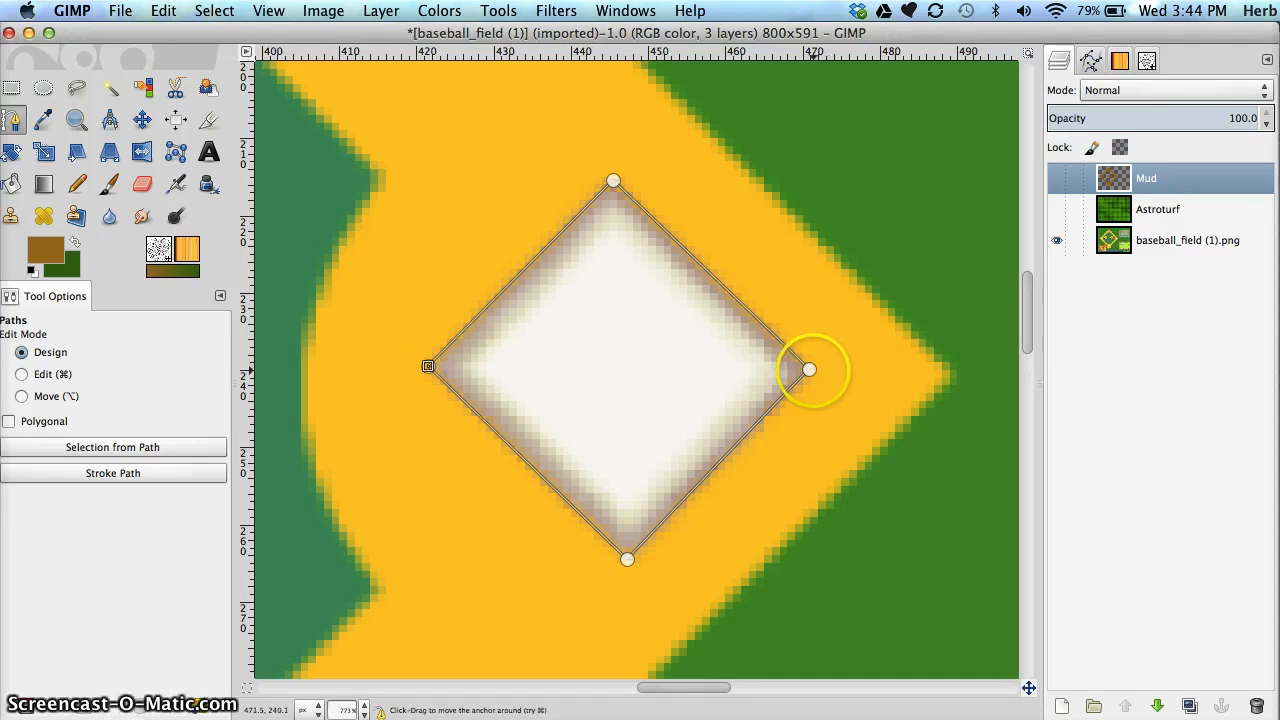
pyautogui.moveTo(809, 370); pyautogui.dragTo(810, 375)
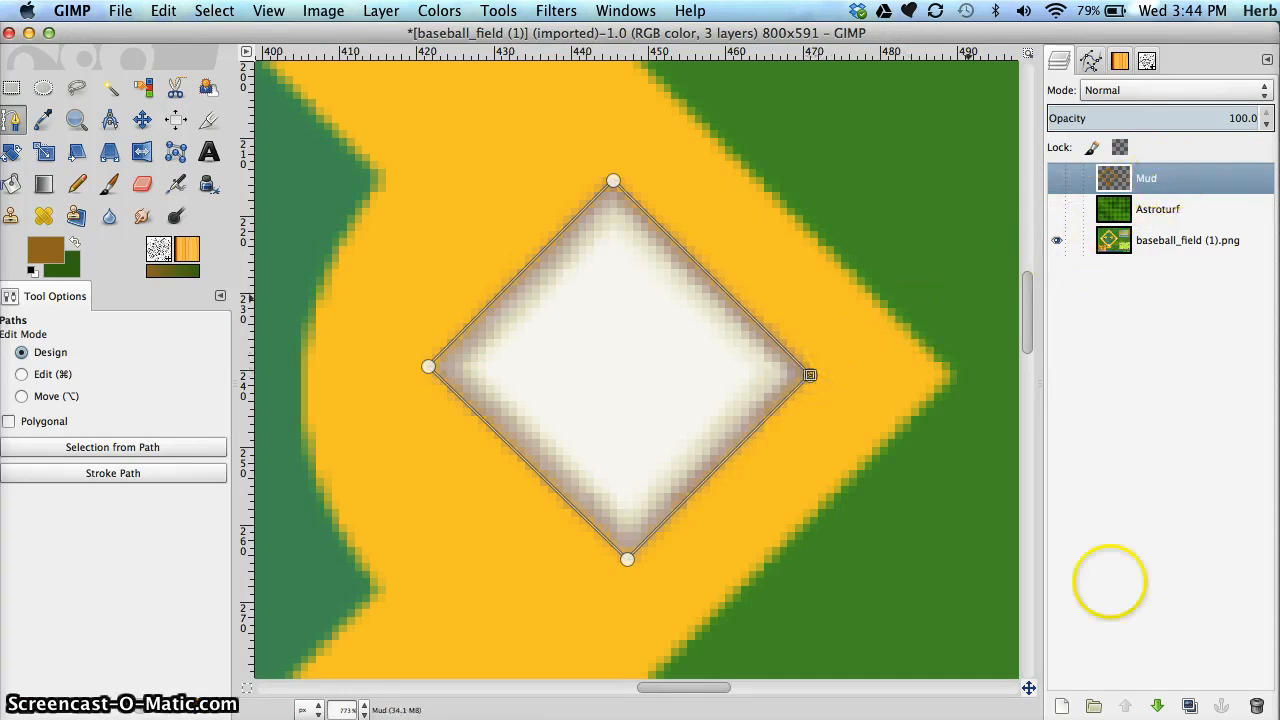
# - Create a transparent 800 x 591 px layer named Bases and convert the right base's path into a selection
pyautogui.click(1062, 706)
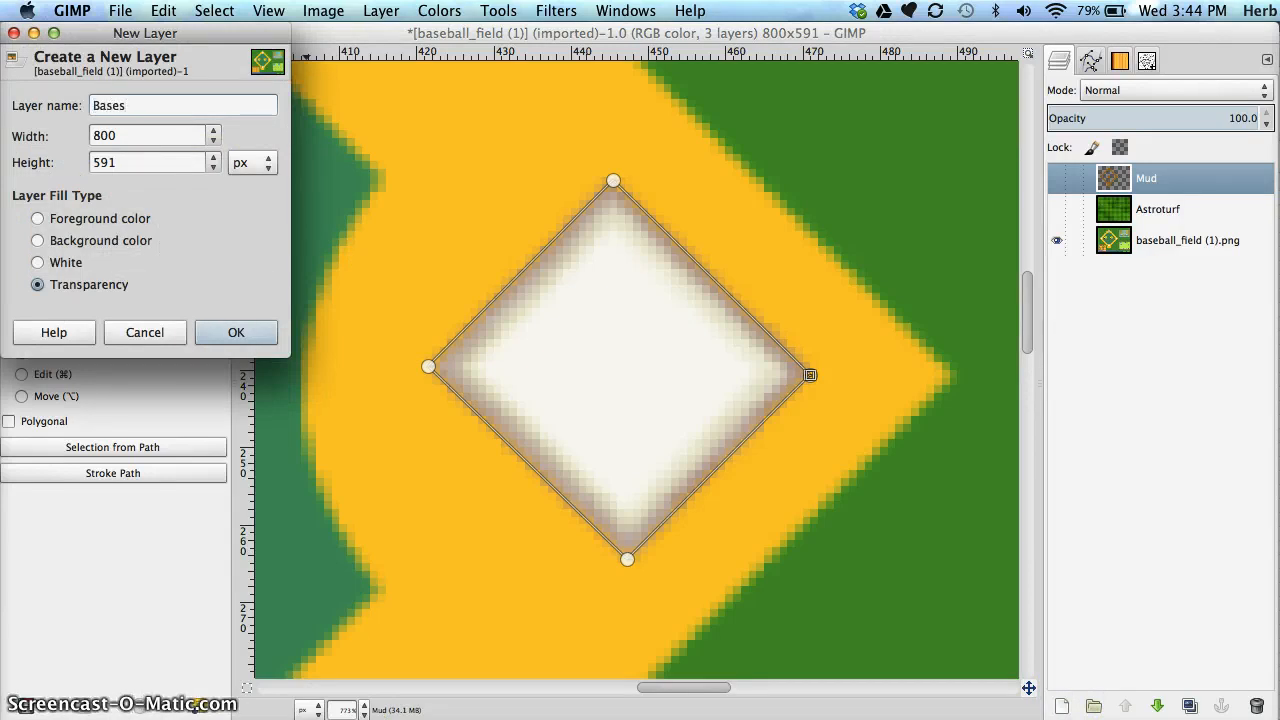
pyautogui.click(222, 335)
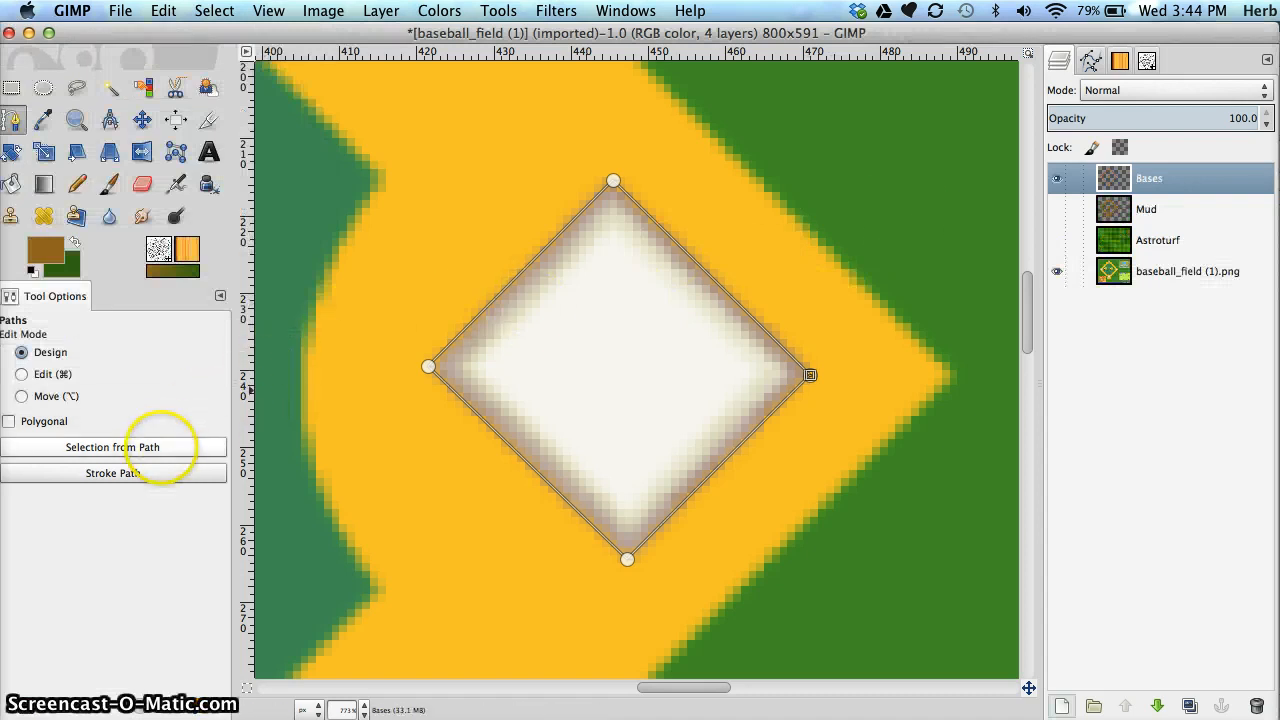
pyautogui.click(160, 447)
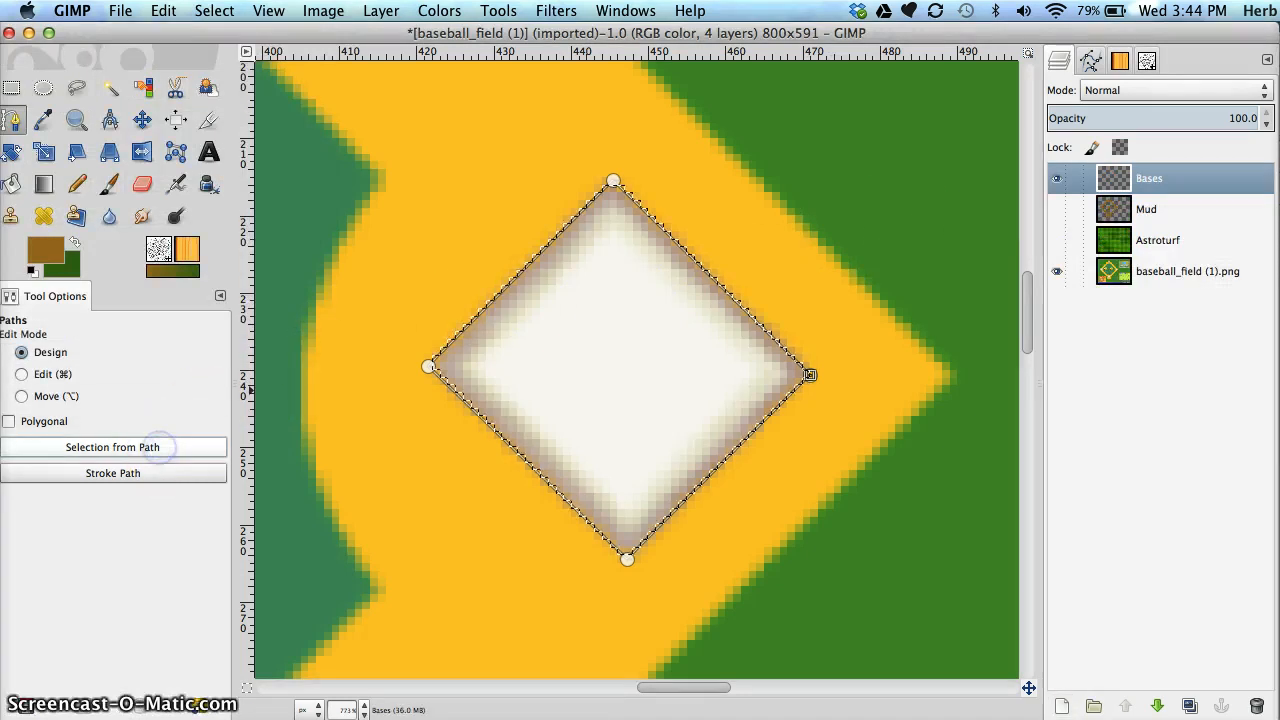
# - Fill the selected right base with white (ffffff) on the Bases layer
pyautogui.click(45, 250)
pyautogui.moveTo(543, 235); pyautogui.dragTo(578, 273)
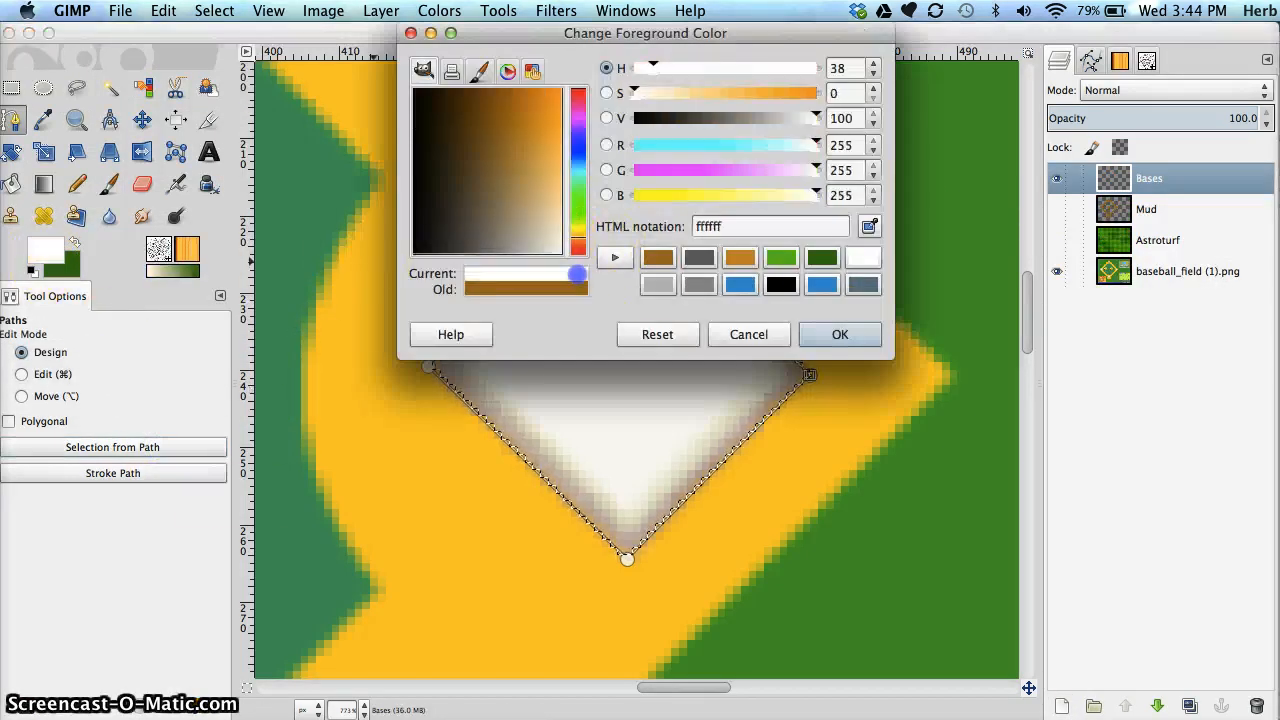
pyautogui.click(615, 257)
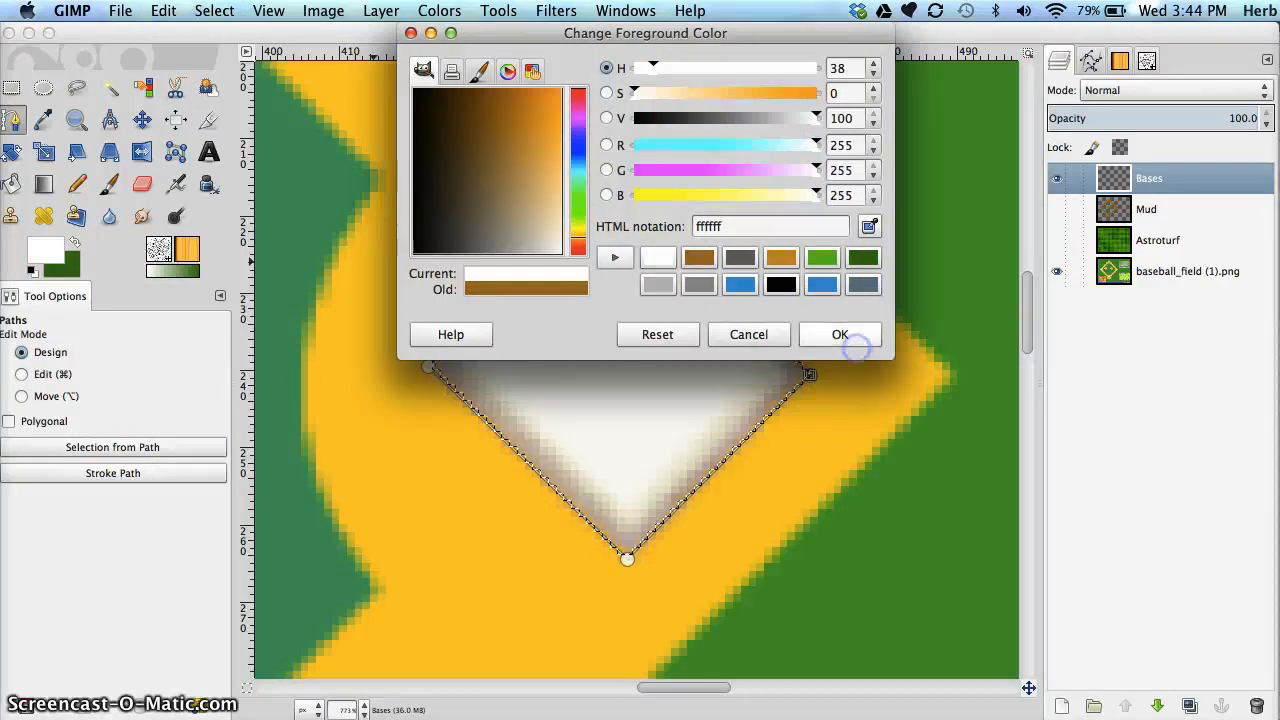
pyautogui.click(842, 336)
pyautogui.click(12, 184)
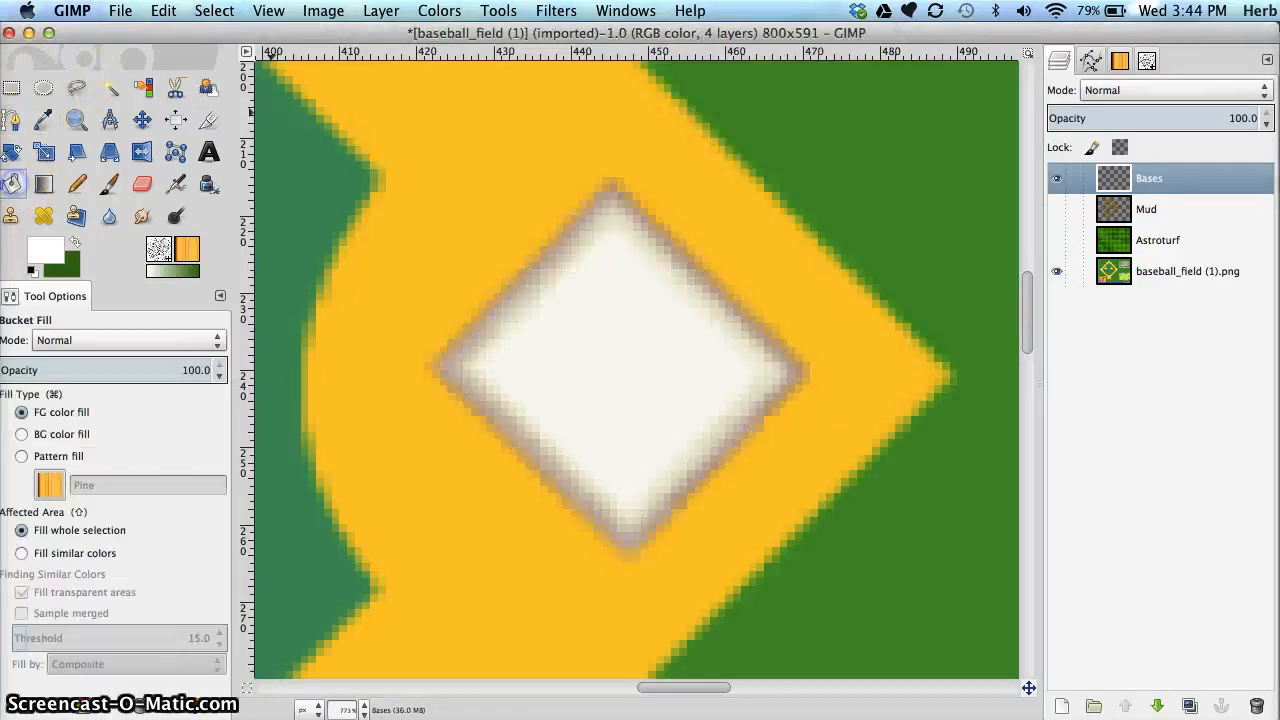
pyautogui.click(601, 380)
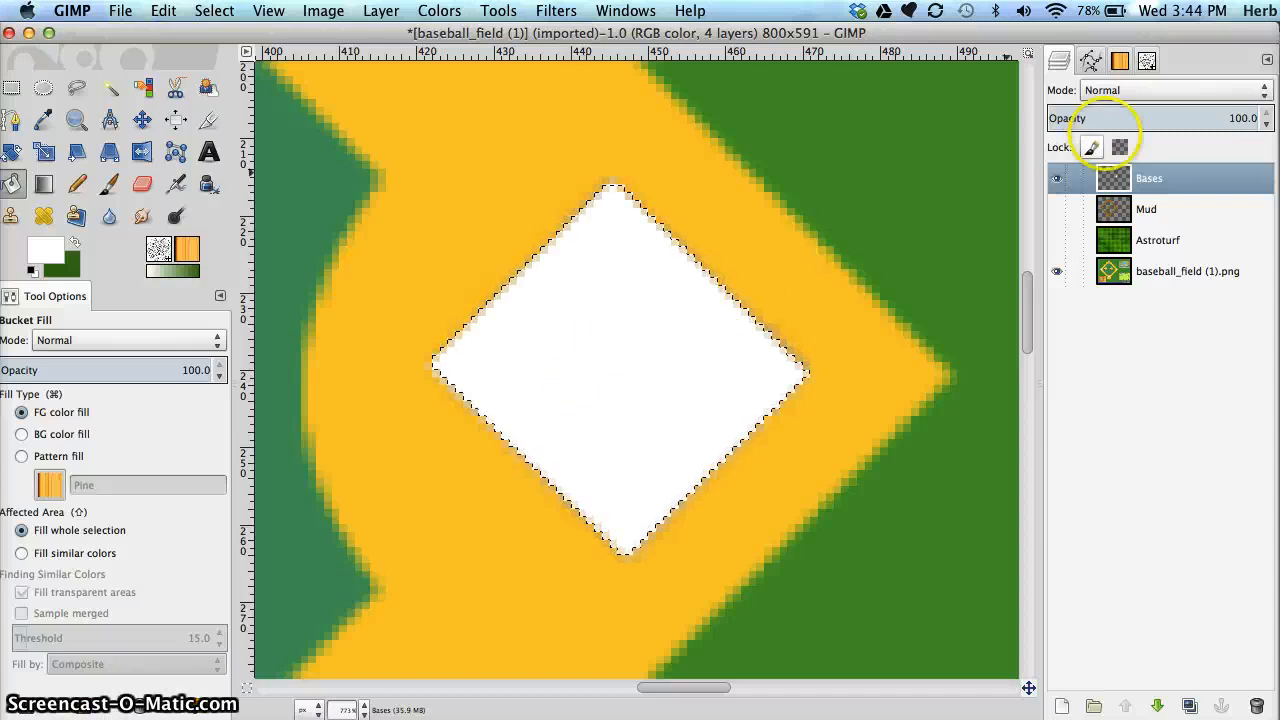
# - Clear the selection and bring the right base's path back up for editing
pyautogui.click(1092, 61)
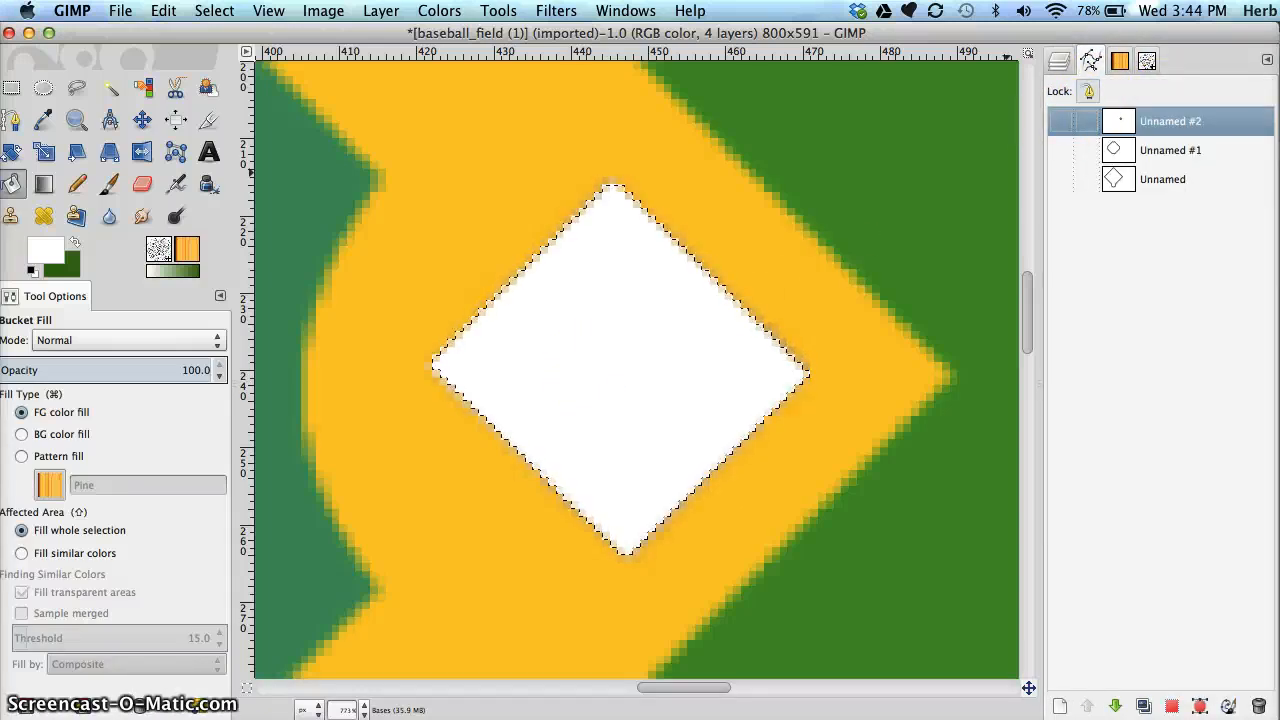
pyautogui.click(1060, 121)
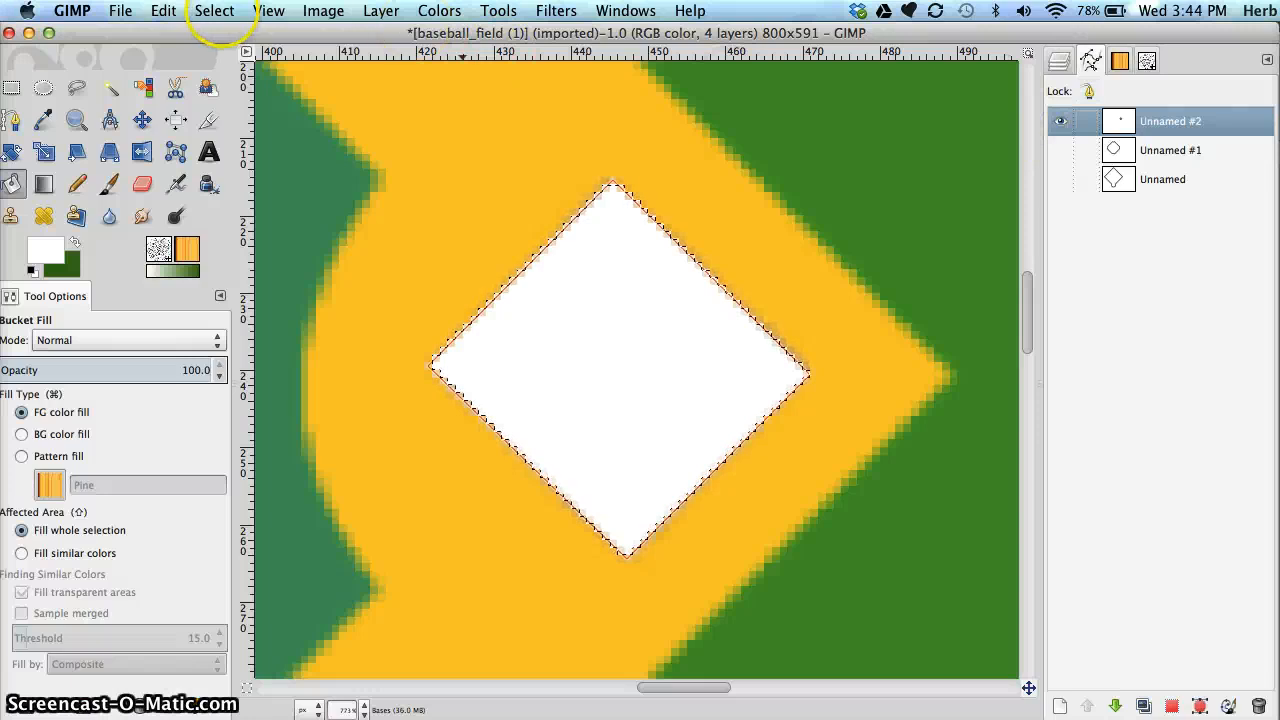
pyautogui.click(214, 10)
pyautogui.click(224, 54)
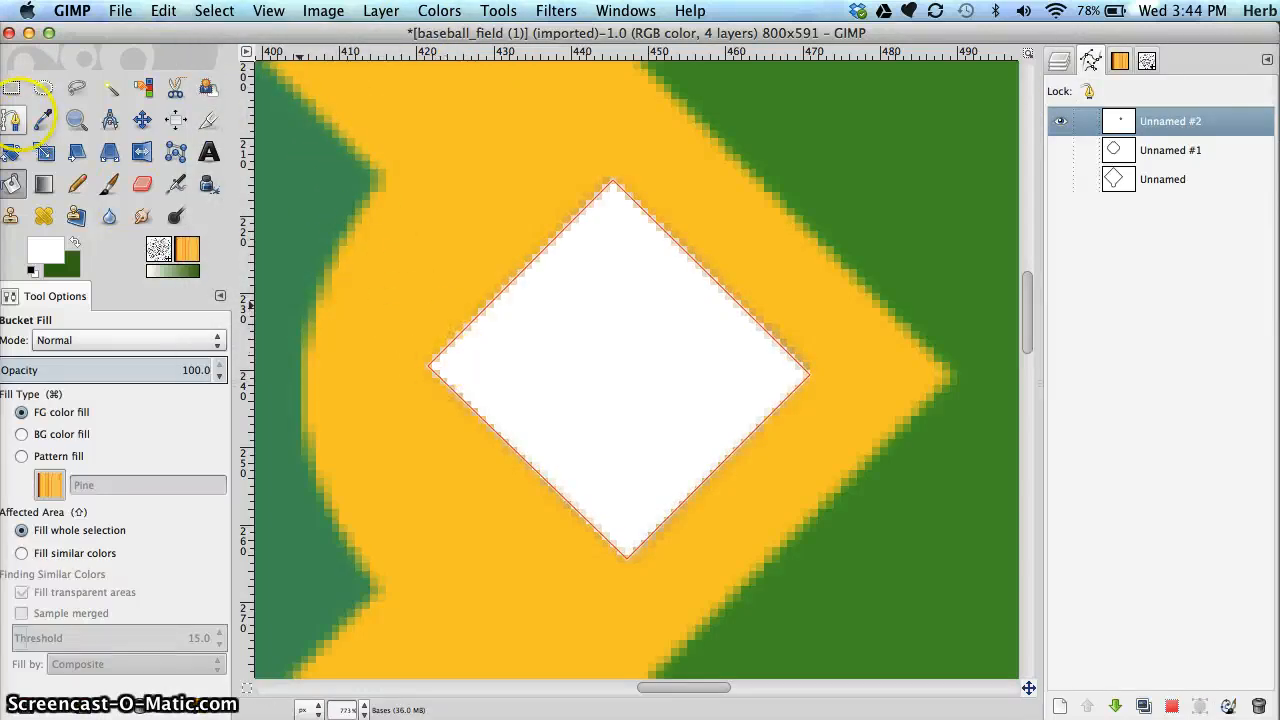
pyautogui.click(15, 120)
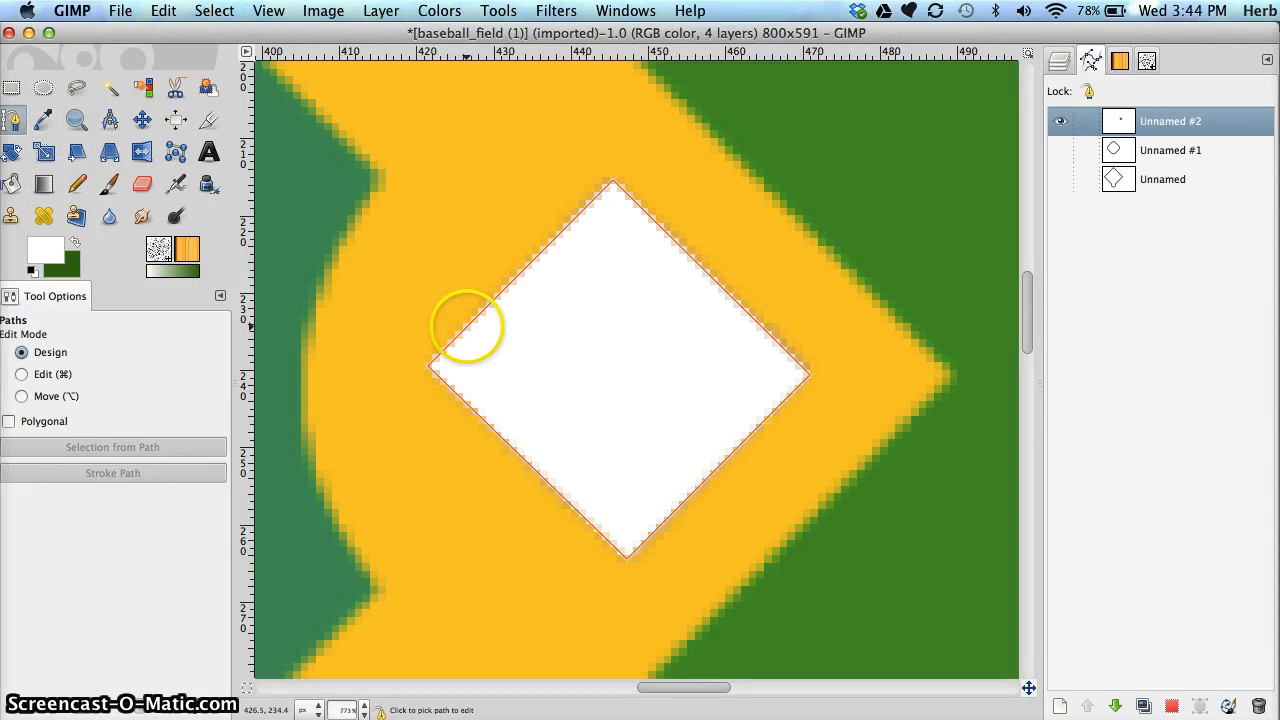
pyautogui.click(467, 326)
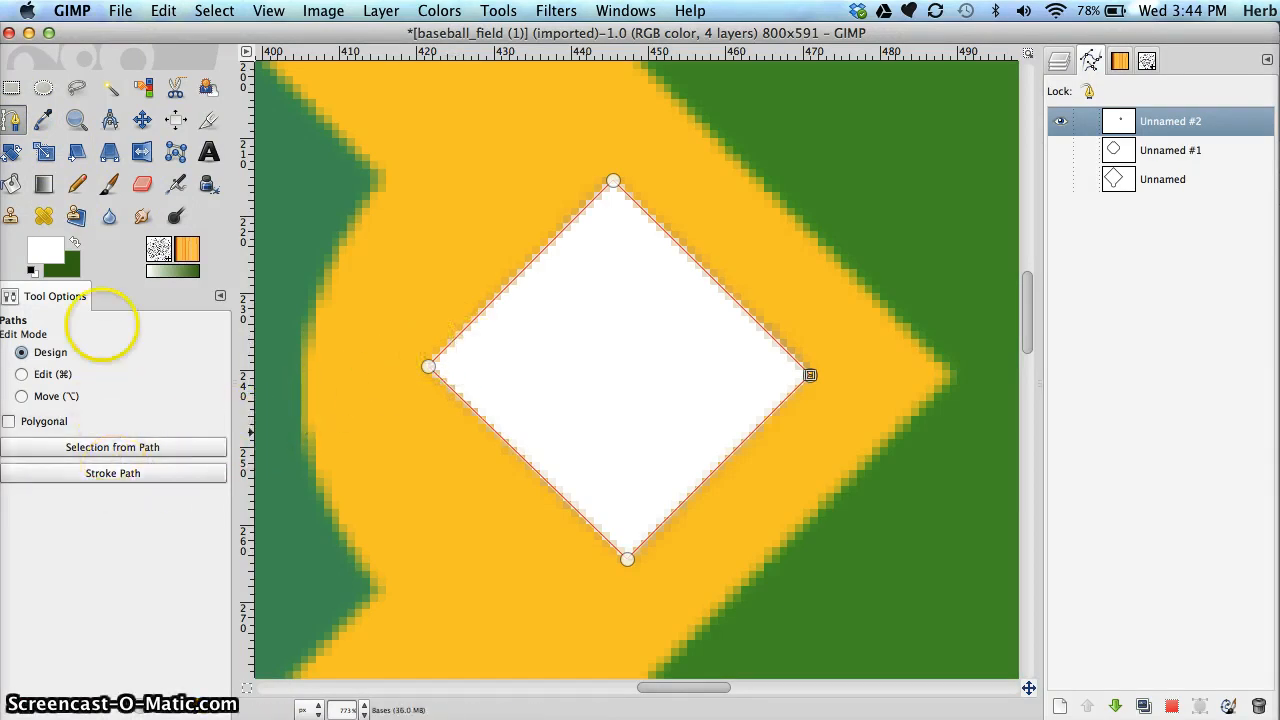
# - Stroke the right base's path with a 1 px solid antialiased line in dark grey (4d4d4d)
pyautogui.click(53, 253)
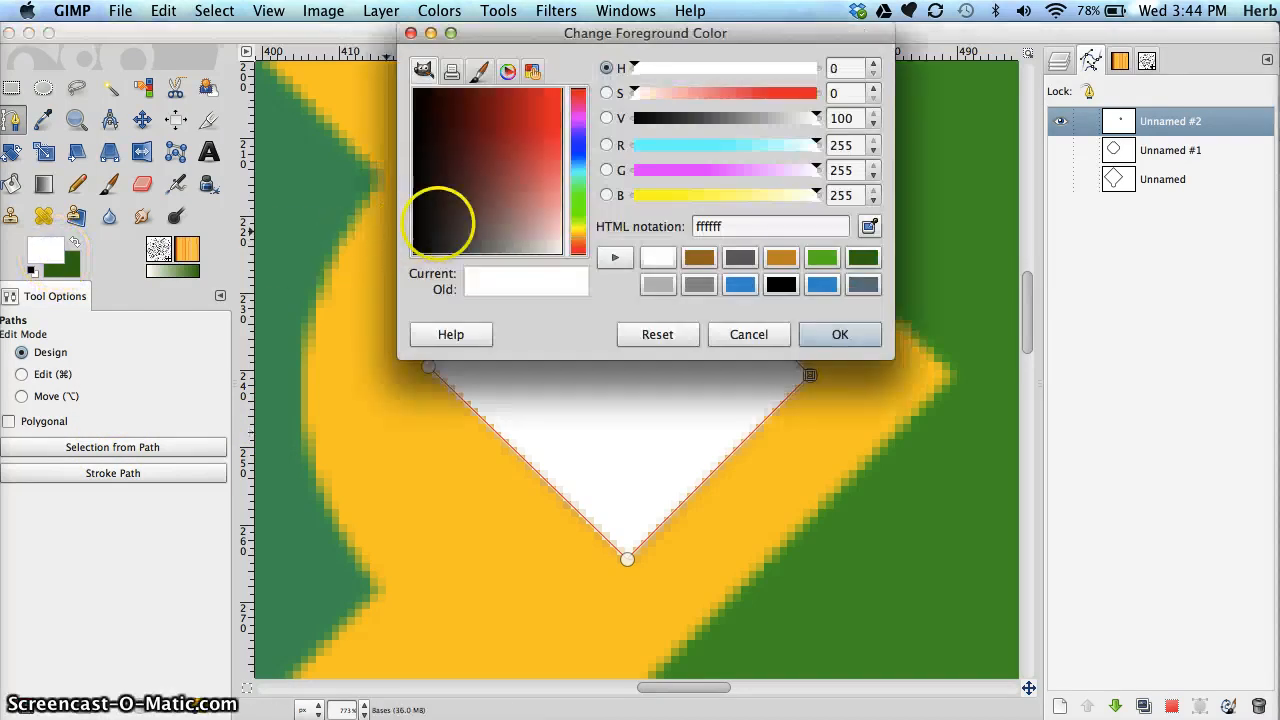
pyautogui.moveTo(443, 214); pyautogui.dragTo(455, 258)
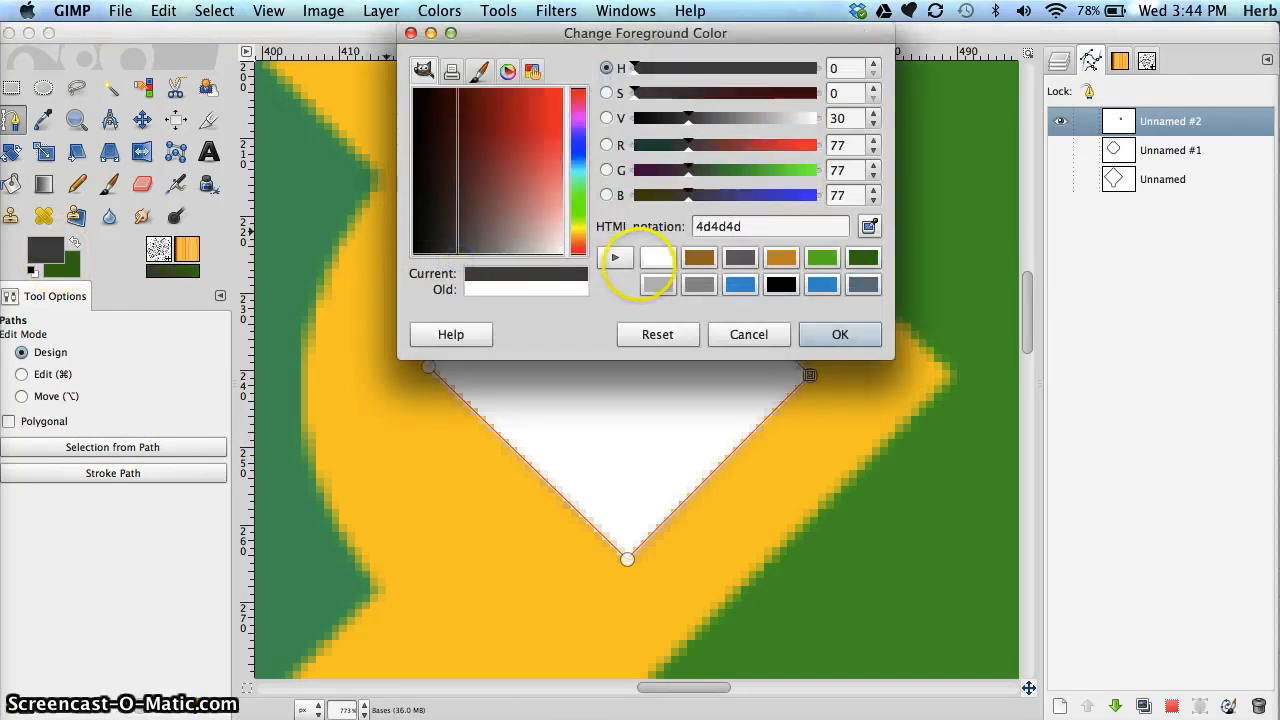
pyautogui.click(614, 257)
pyautogui.click(817, 335)
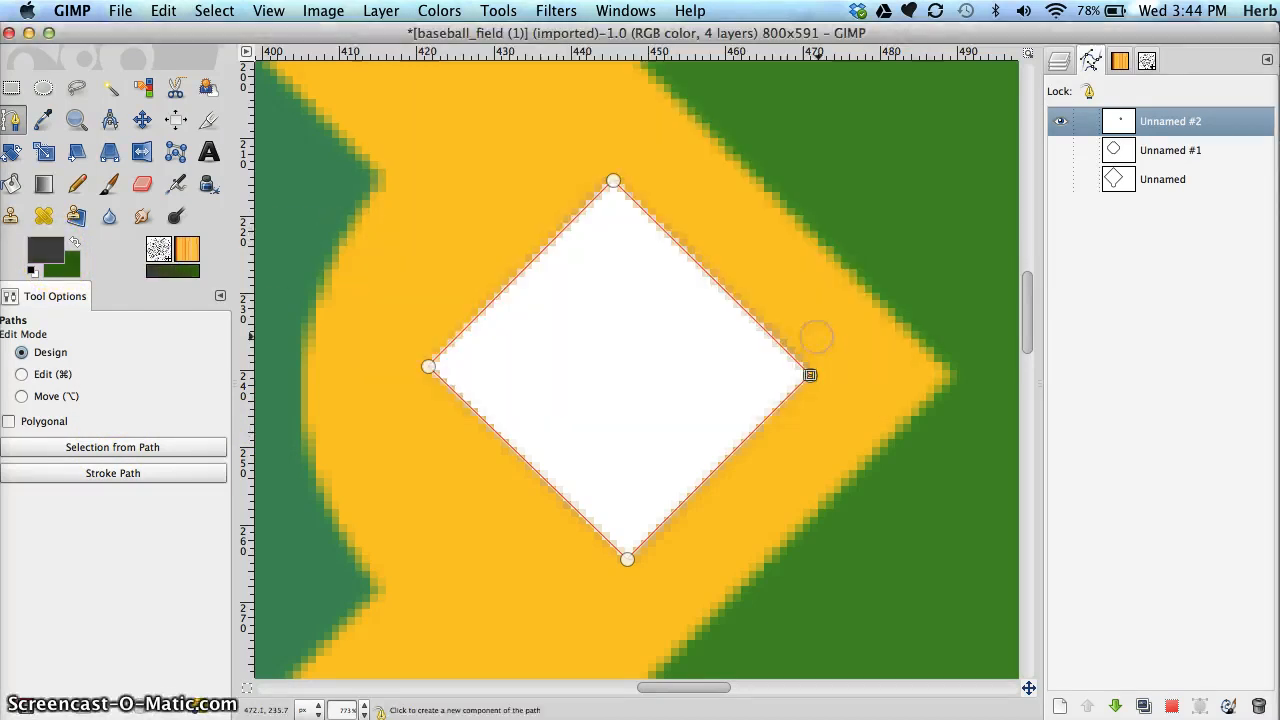
pyautogui.click(103, 473)
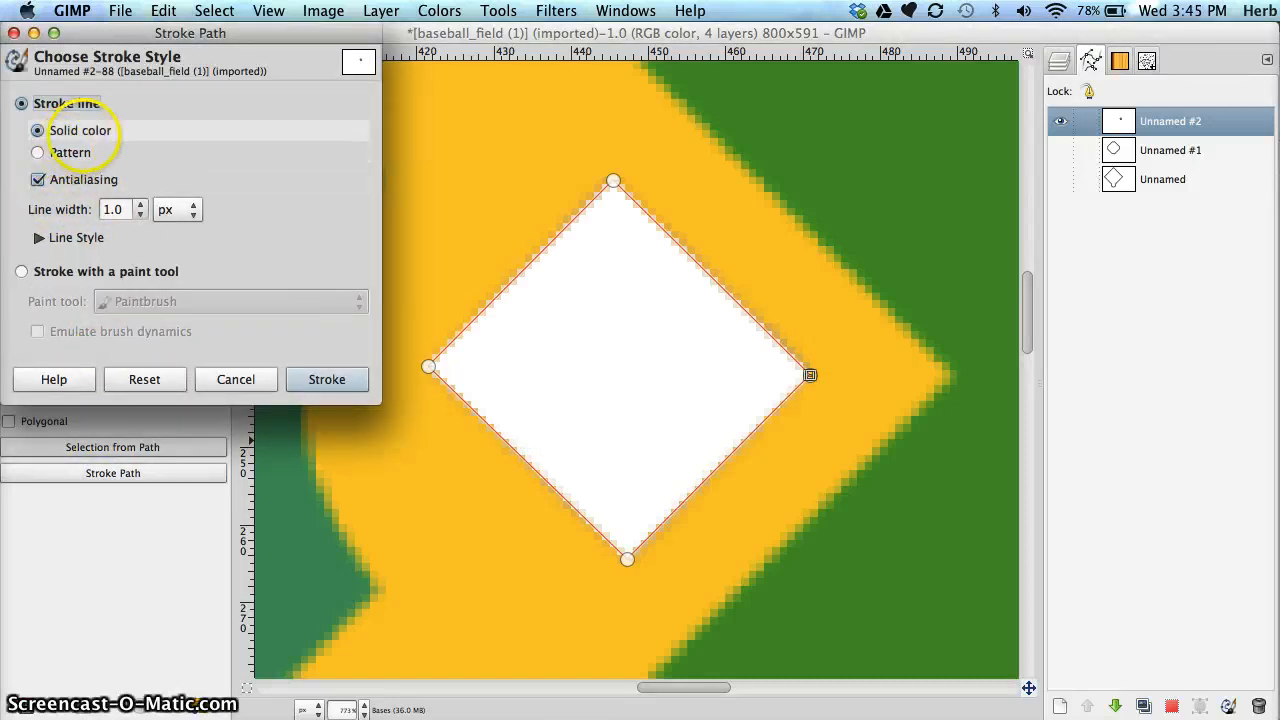
pyautogui.moveTo(135, 40); pyautogui.dragTo(482, 50)
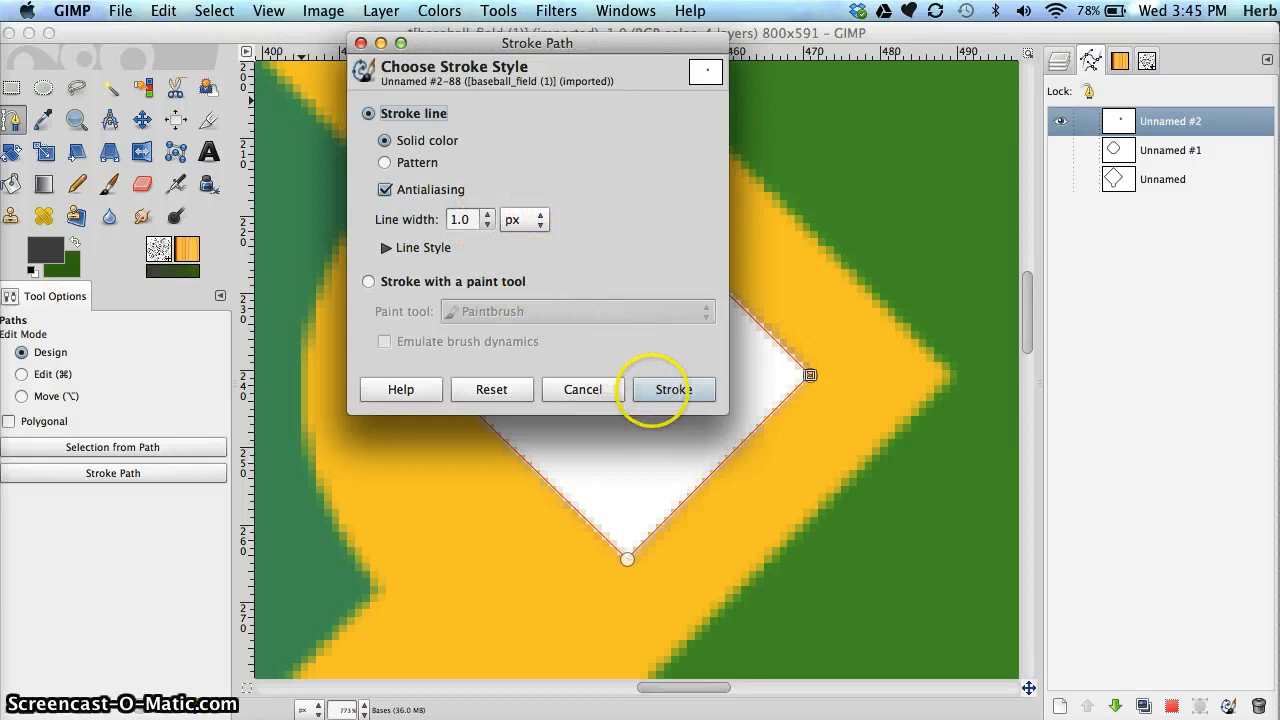
pyautogui.click(652, 389)
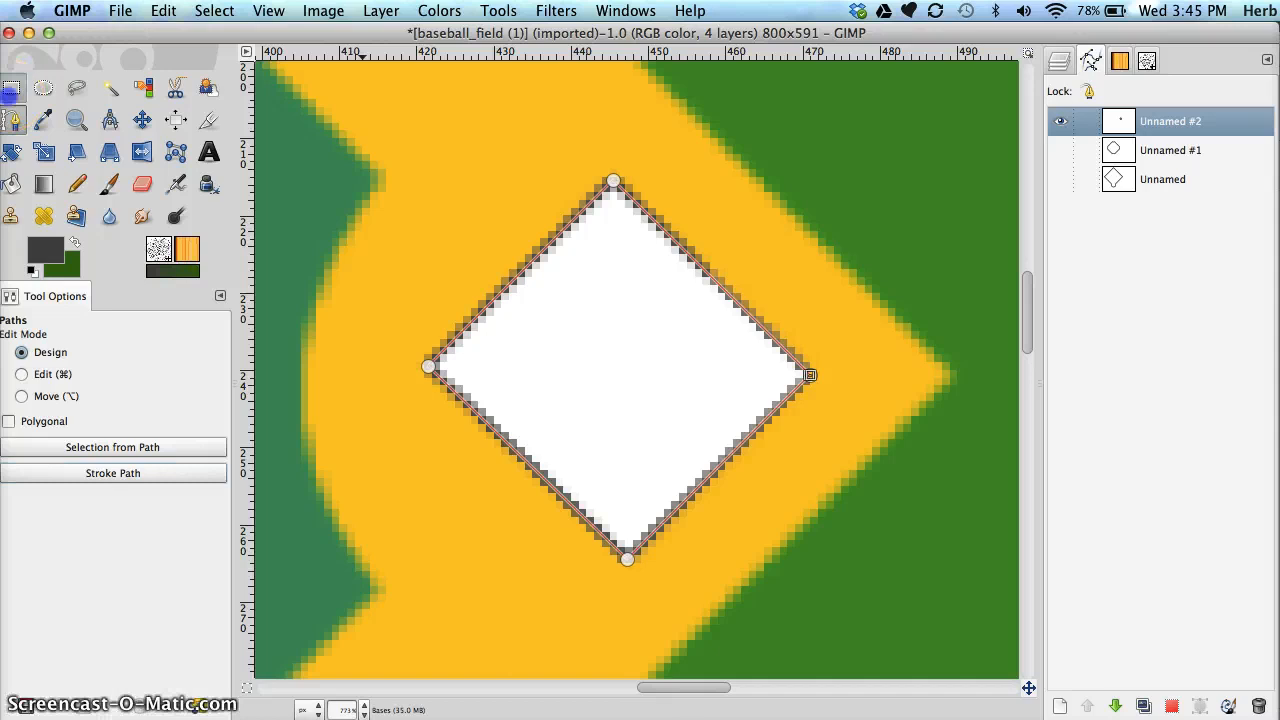
# - Hide the right base's path and return to the layer list with Bases active
pyautogui.click(11, 88)
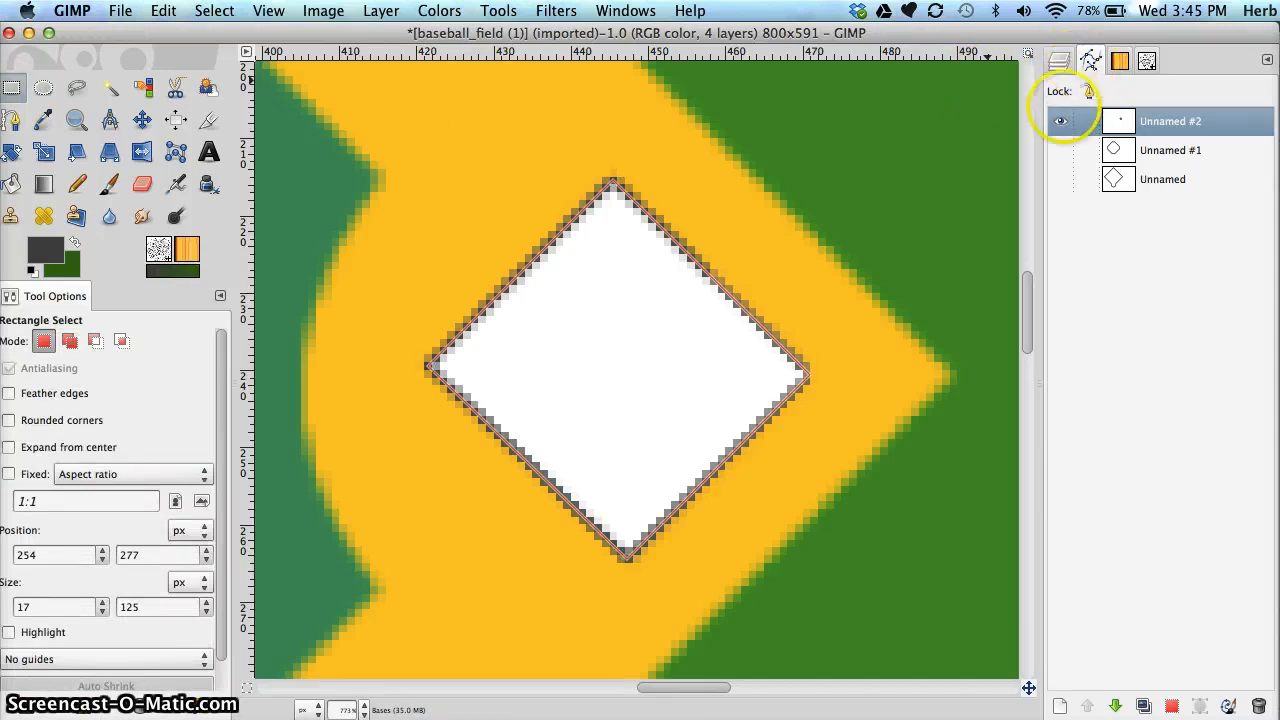
pyautogui.click(1058, 121)
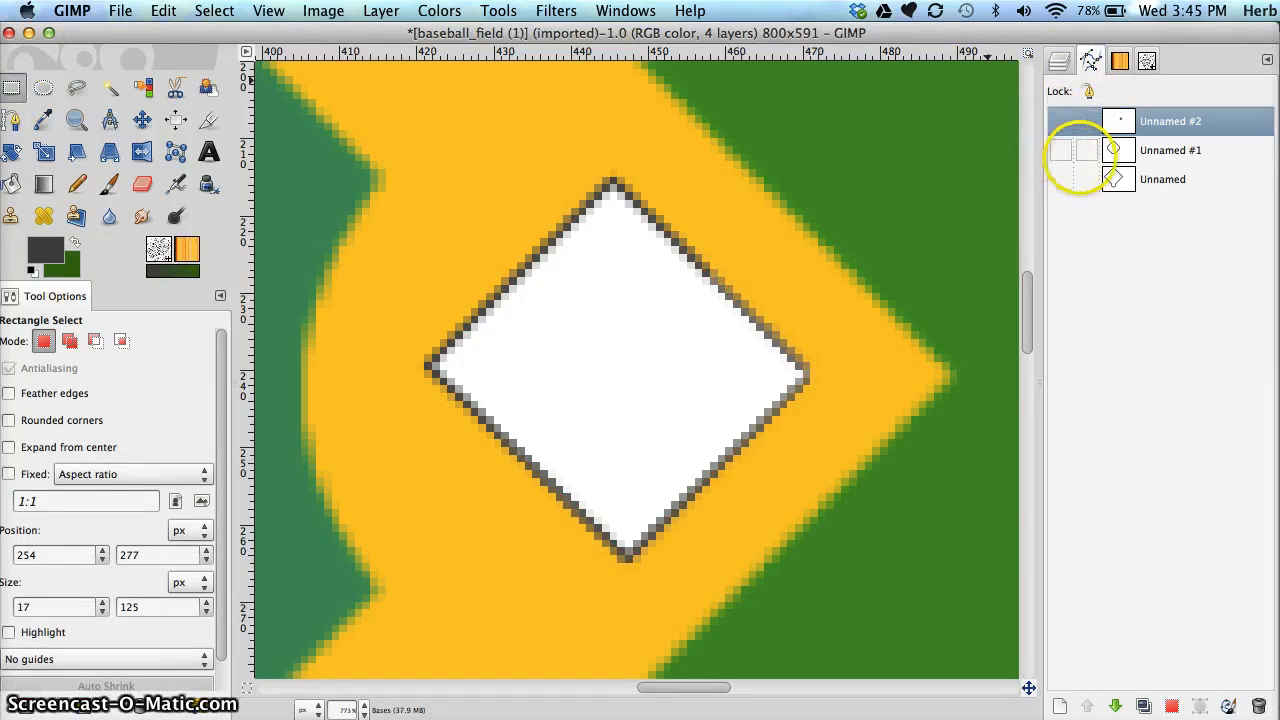
pyautogui.click(1060, 61)
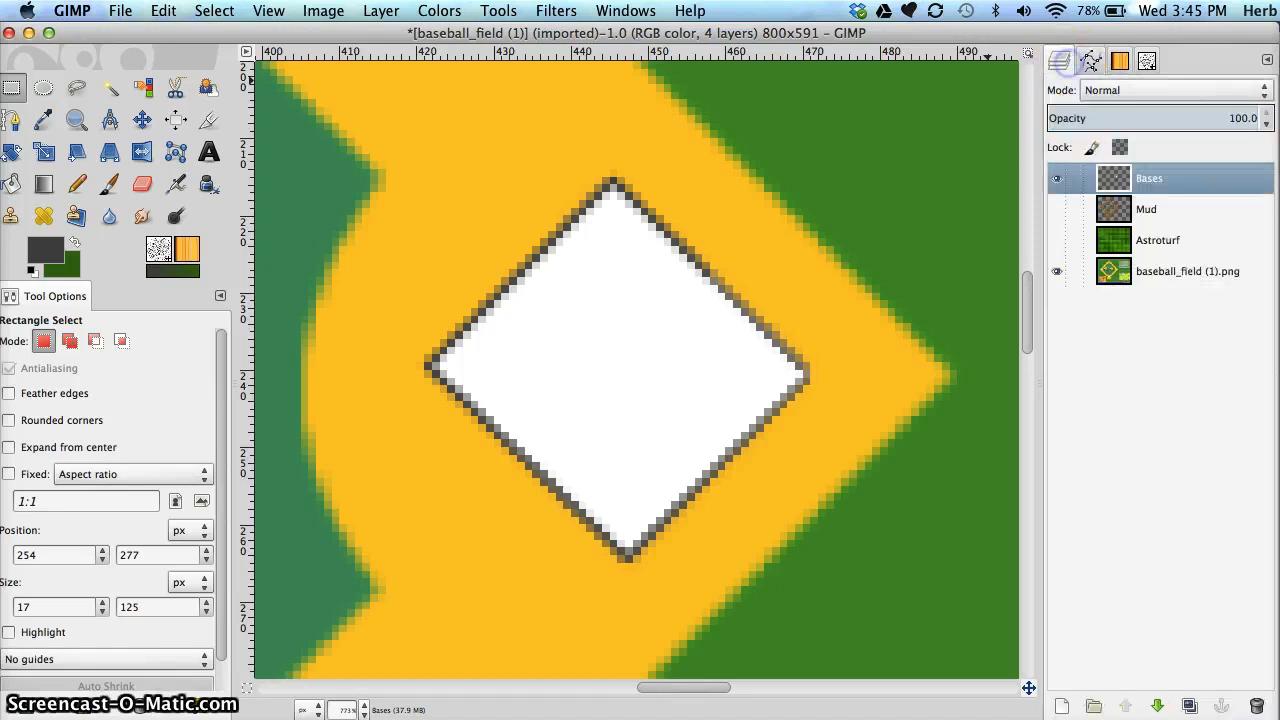
# - Set up the Dodge/Burn tool with the 2. Hardness 100 brush at size 10
pyautogui.click(175, 216)
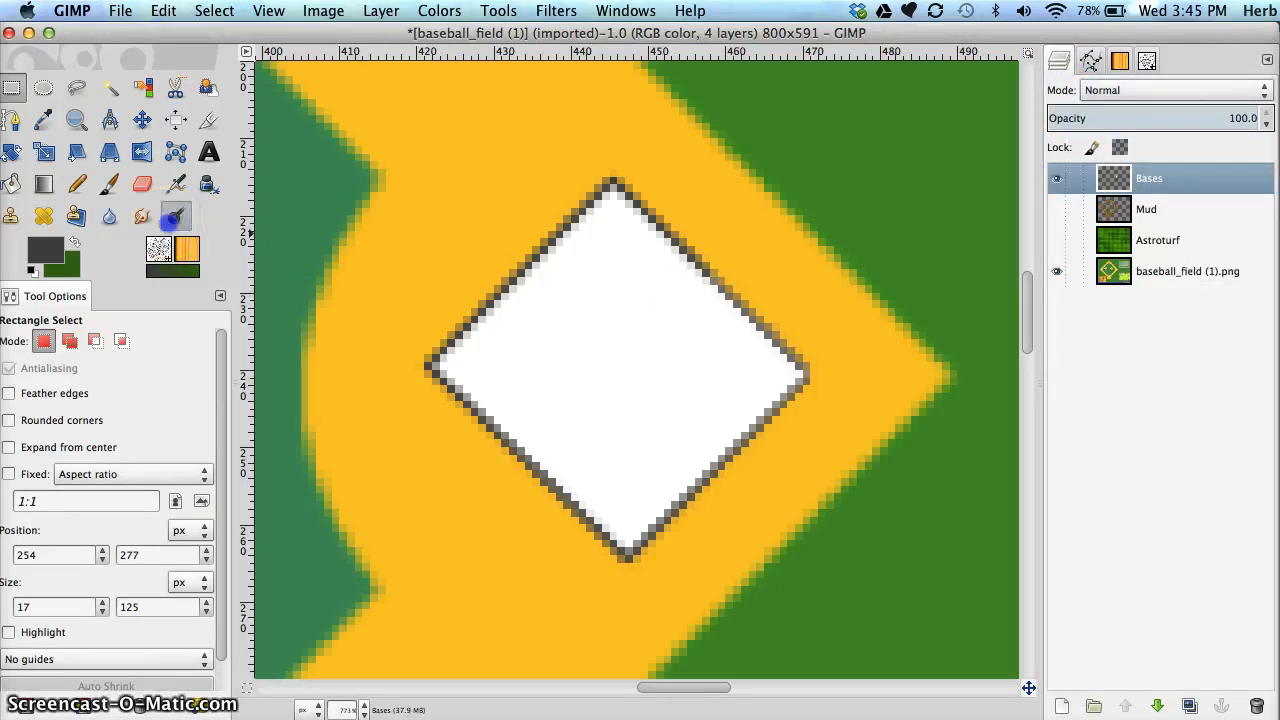
pyautogui.click(17, 405)
pyautogui.click(68, 464)
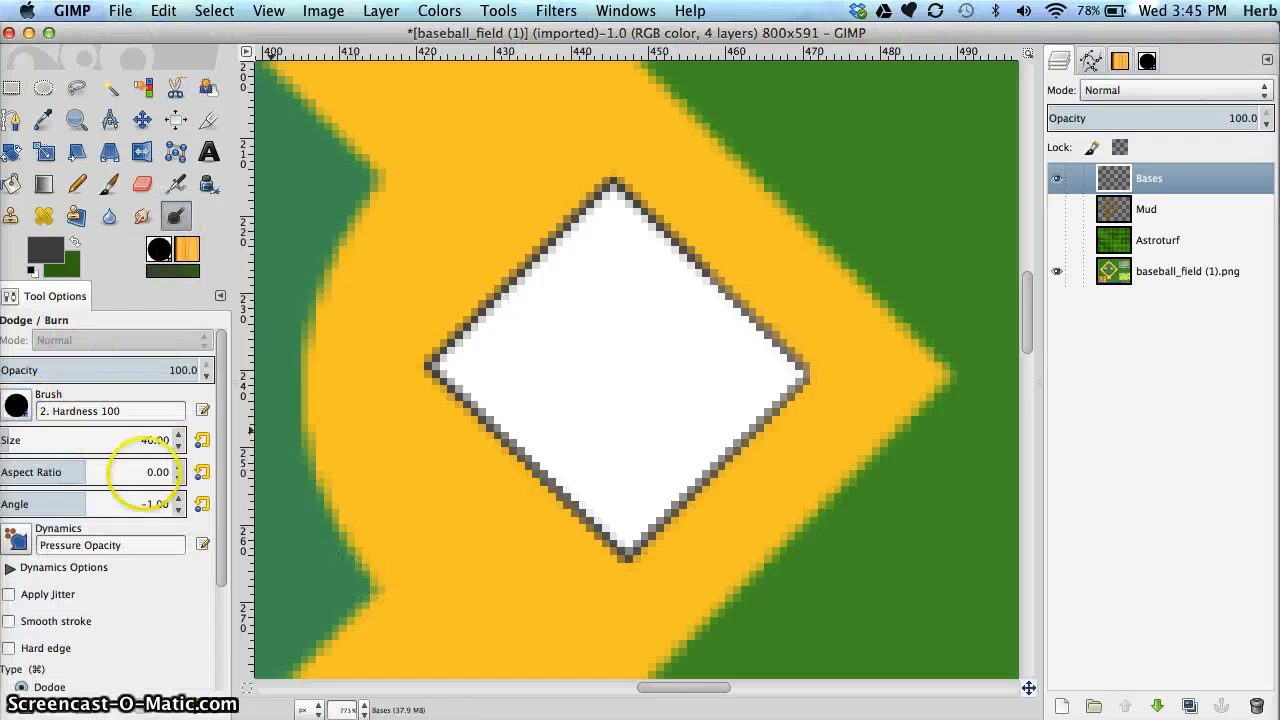
pyautogui.click(142, 440)
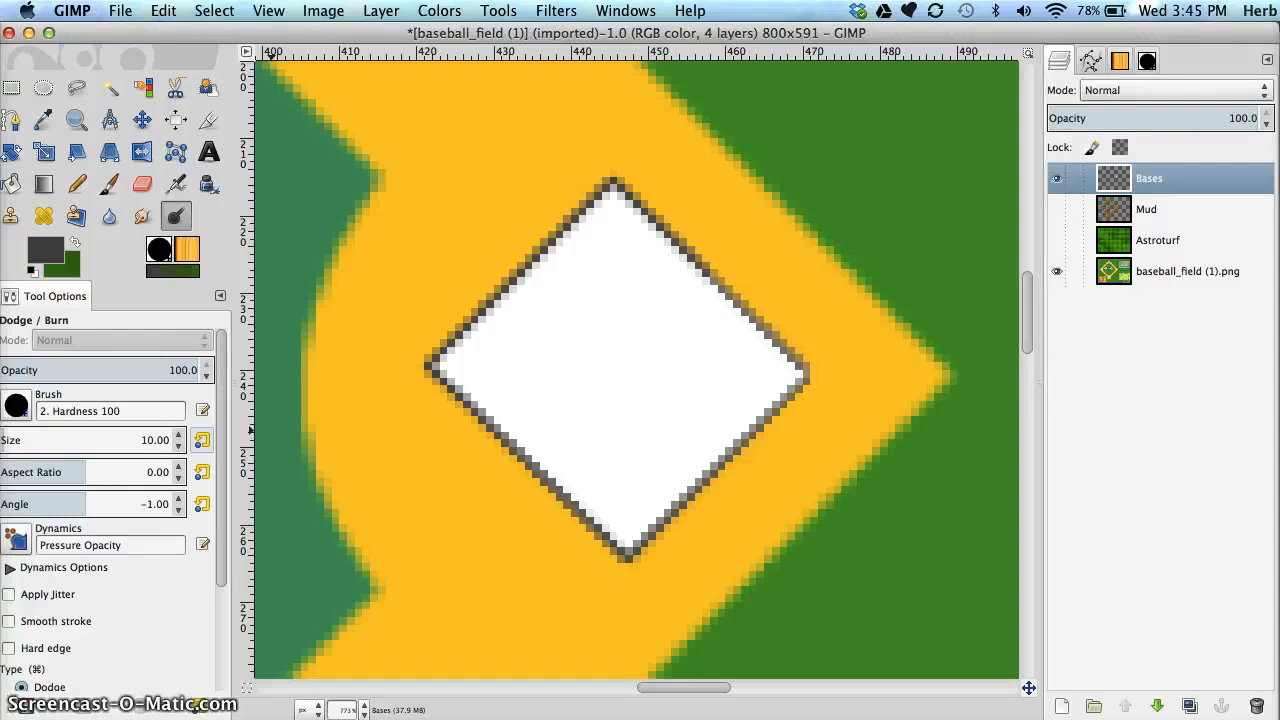
# - Switch the Dodge/Burn tool to Burn and darken the upper-left edge of the base's outline with straight strokes
pyautogui.moveTo(220, 551); pyautogui.dragTo(218, 609)
pyautogui.click(38, 573)
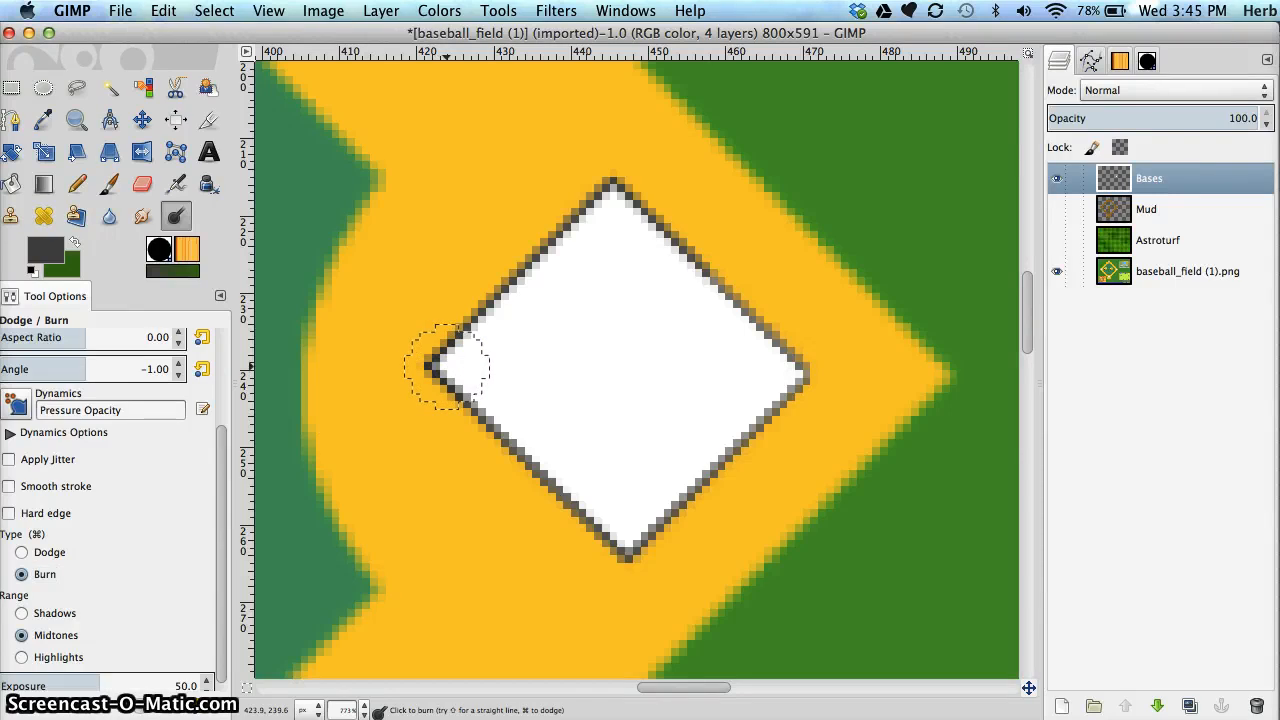
pyautogui.click(446, 366)
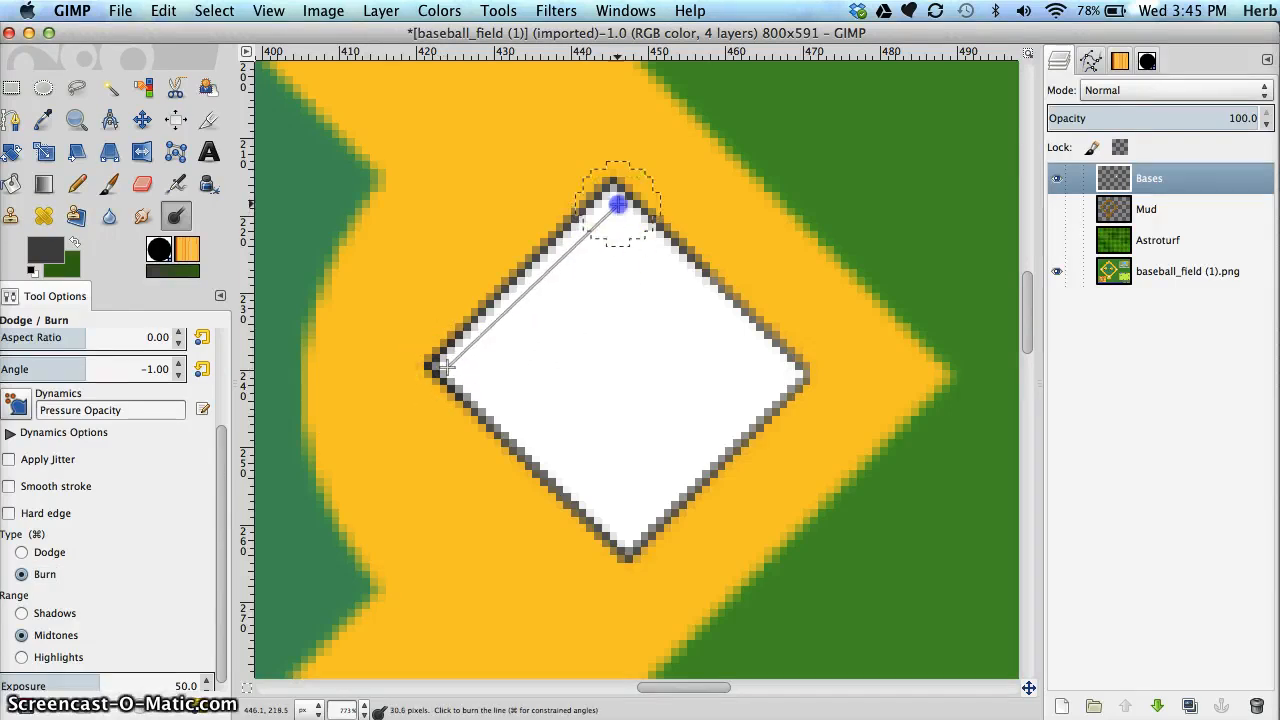
pyautogui.keyDown('shift'); pyautogui.click(618, 204); pyautogui.keyUp('shift')
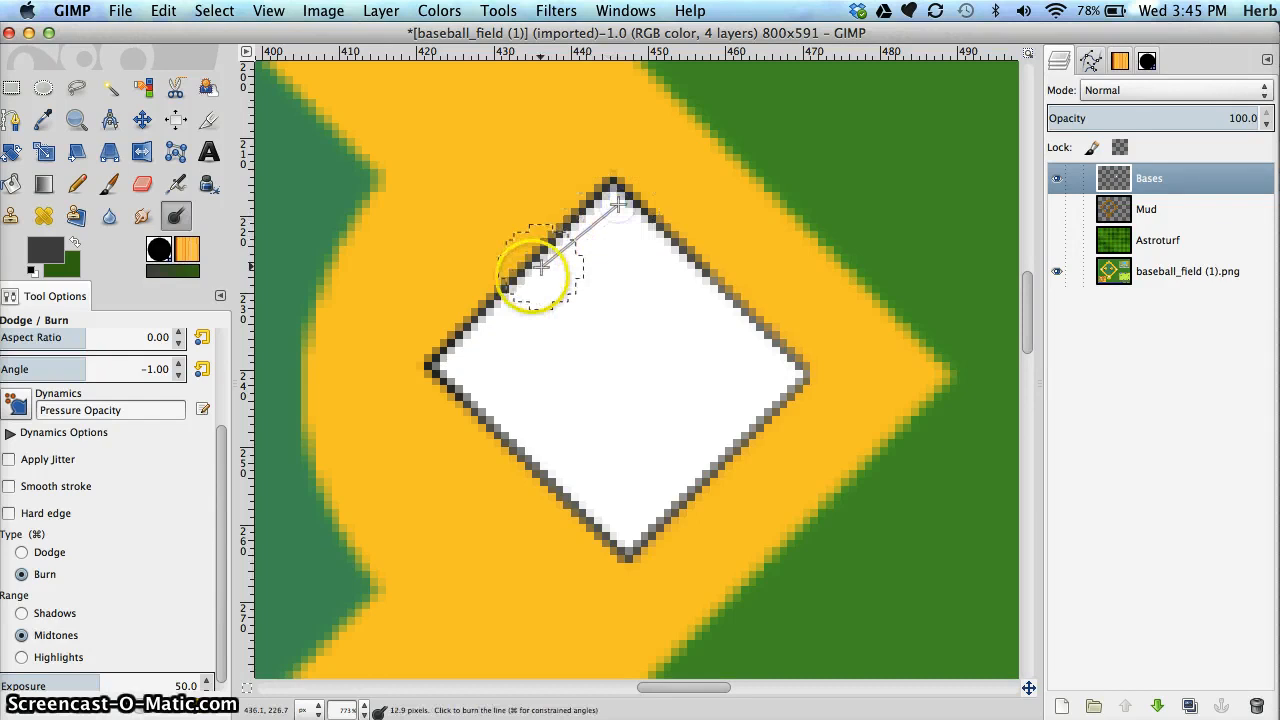
pyautogui.keyDown('shift'); pyautogui.click(469, 363); pyautogui.keyUp('shift')
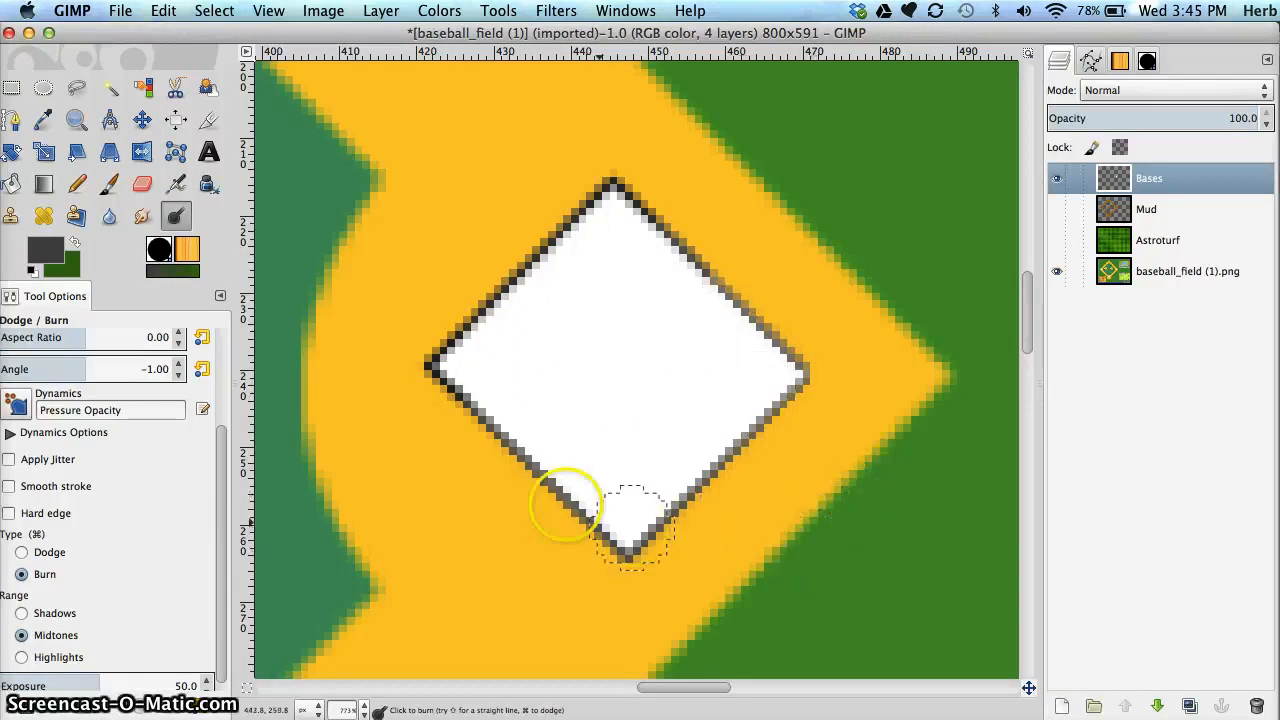
# - Burn the lower-left, lower-right and upper-right edges of the base's outline to darken them
pyautogui.click(453, 406)
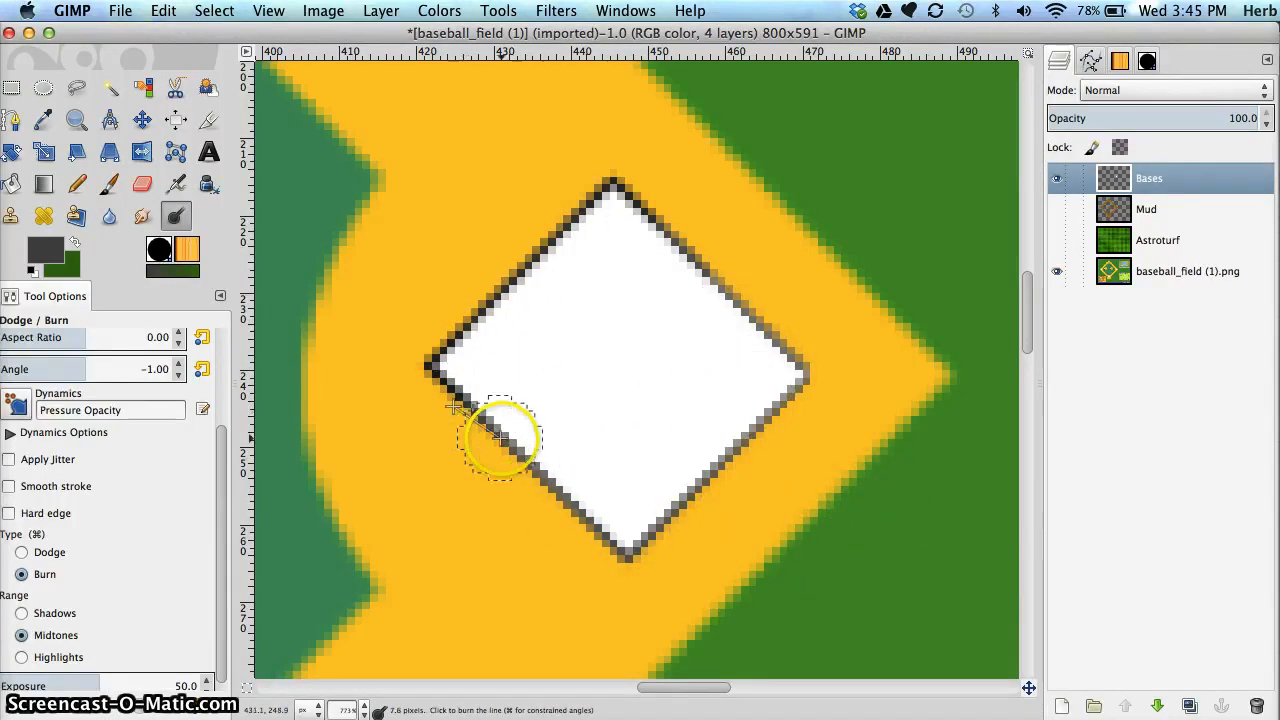
pyautogui.keyDown('shift'); pyautogui.click(632, 565); pyautogui.keyUp('shift')
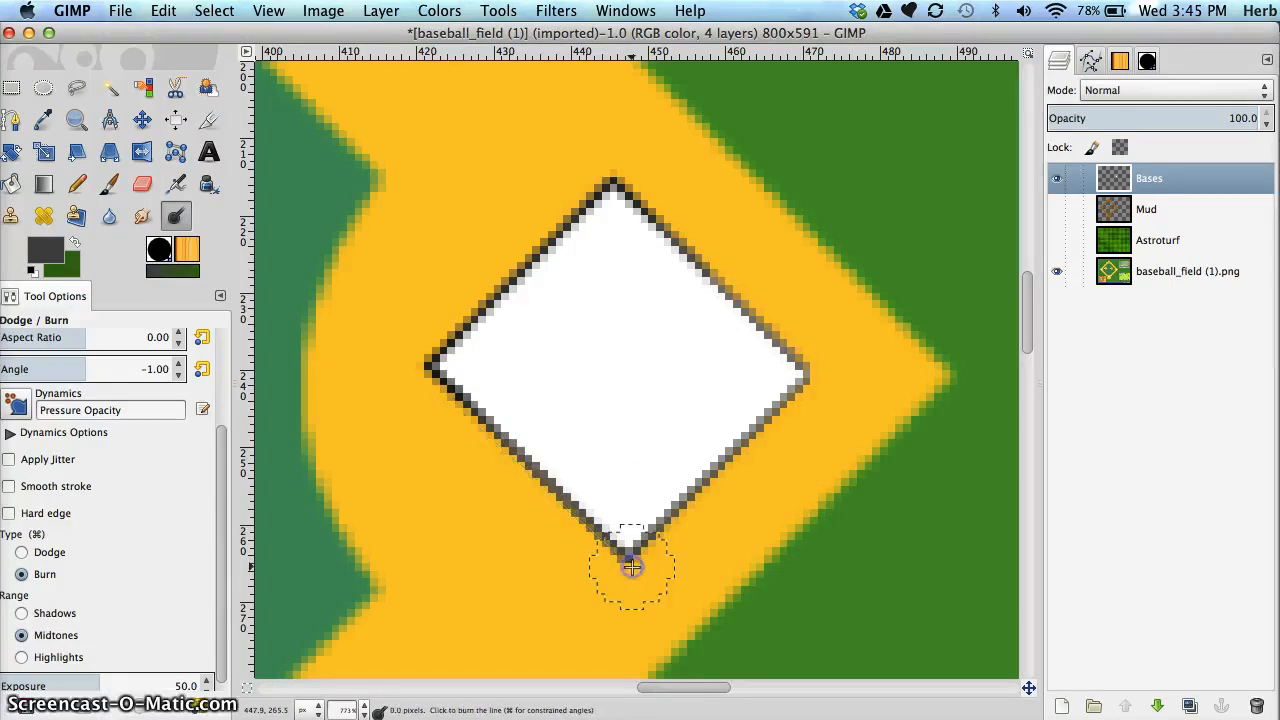
pyautogui.moveTo(631, 567); pyautogui.dragTo(577, 515)
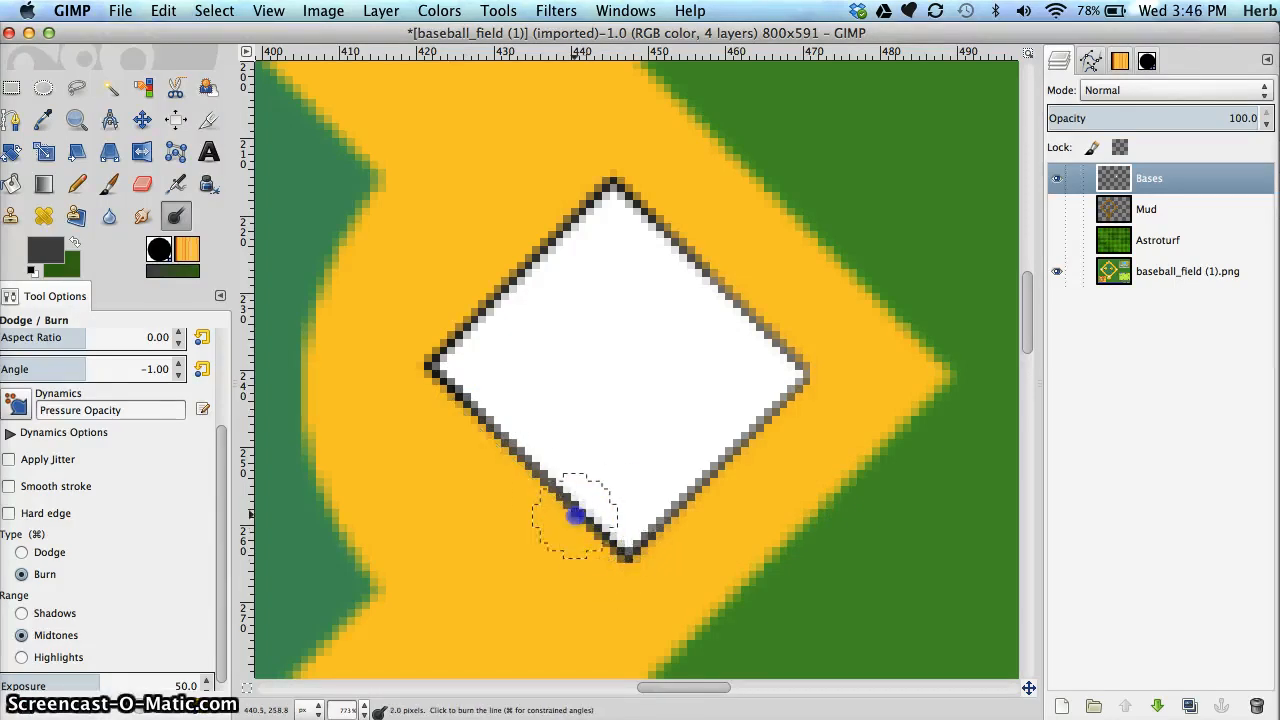
pyautogui.moveTo(533, 463)
pyautogui.mouseDown()
pyautogui.moveTo(488, 423)
pyautogui.moveTo(648, 541)
pyautogui.moveTo(671, 494)
pyautogui.moveTo(757, 438)
pyautogui.mouseUp()
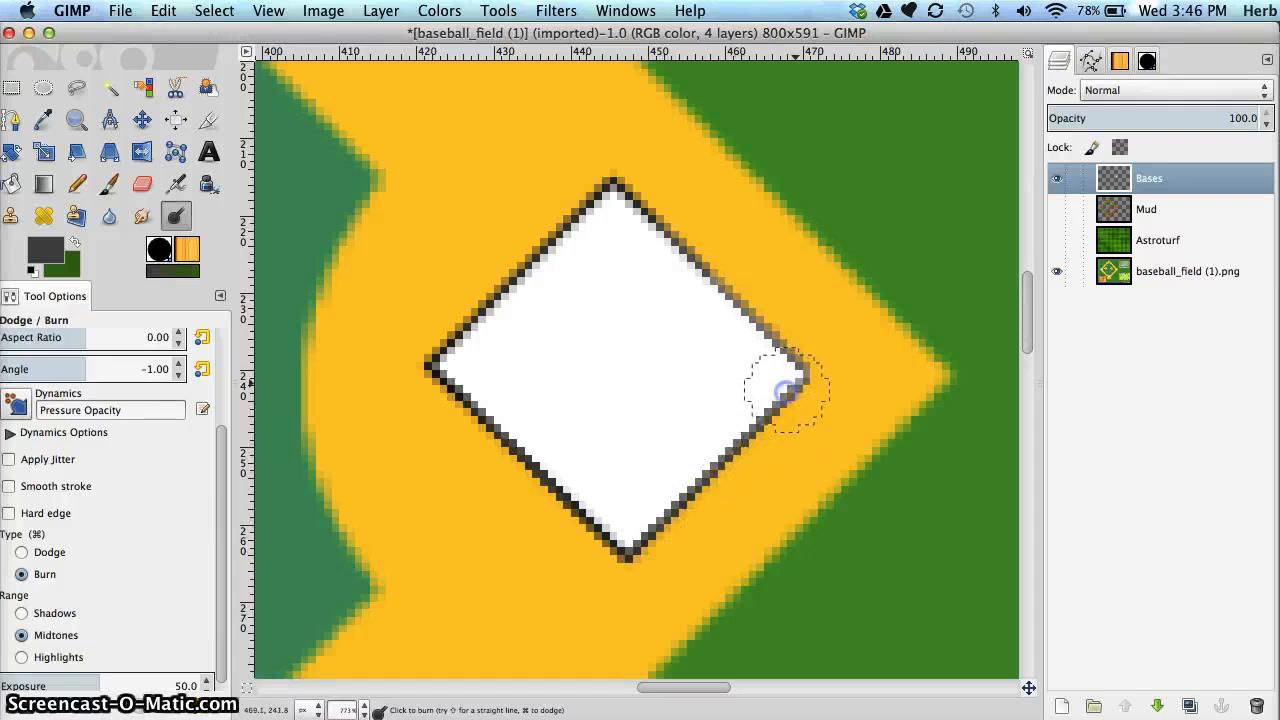
pyautogui.moveTo(735, 316)
pyautogui.mouseDown()
pyautogui.moveTo(720, 289)
pyautogui.moveTo(749, 297)
pyautogui.mouseUp()
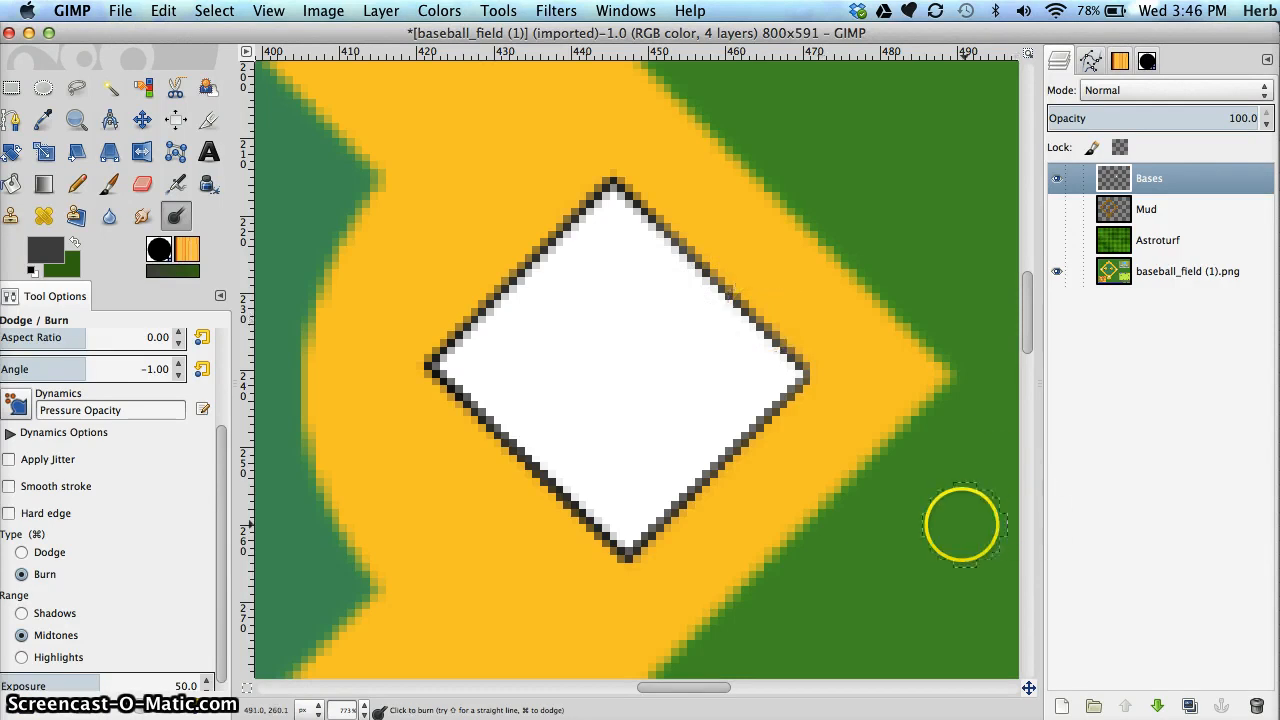
pyautogui.moveTo(698, 475); pyautogui.dragTo(642, 494)
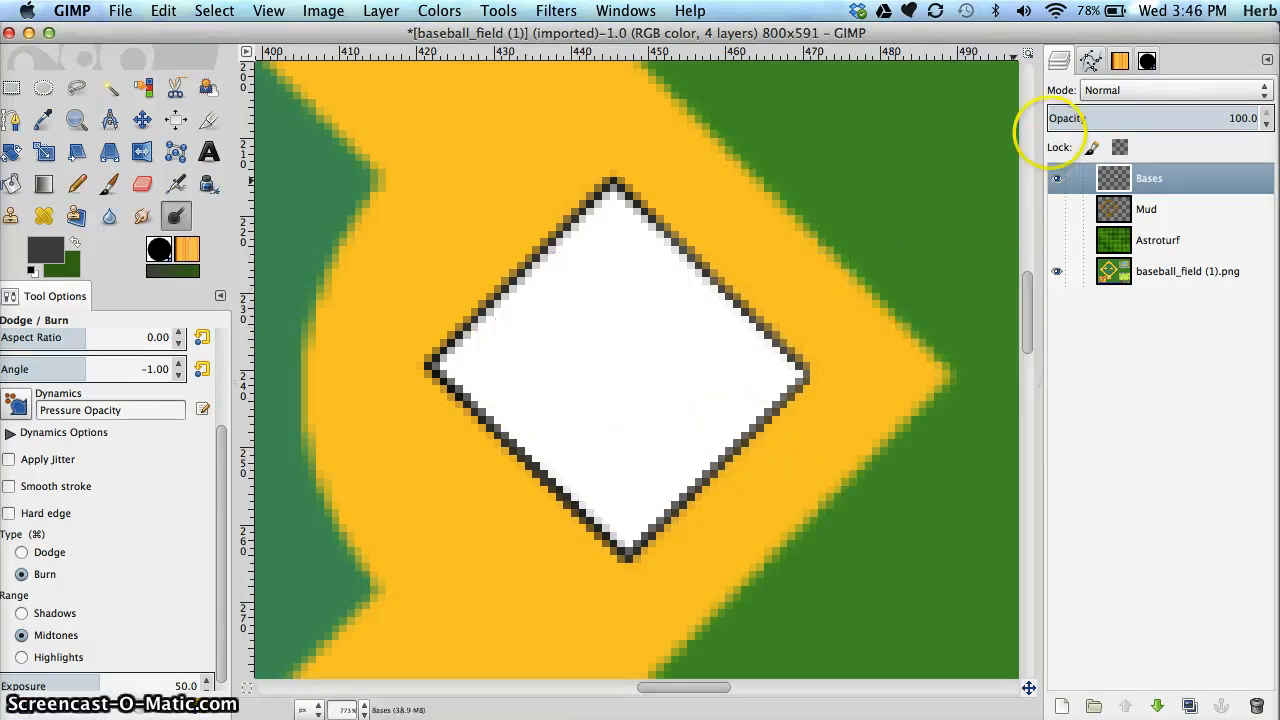
# - Show the base's path Unnamed #2 again and activate it for editing with the Paths tool
pyautogui.click(1090, 61)
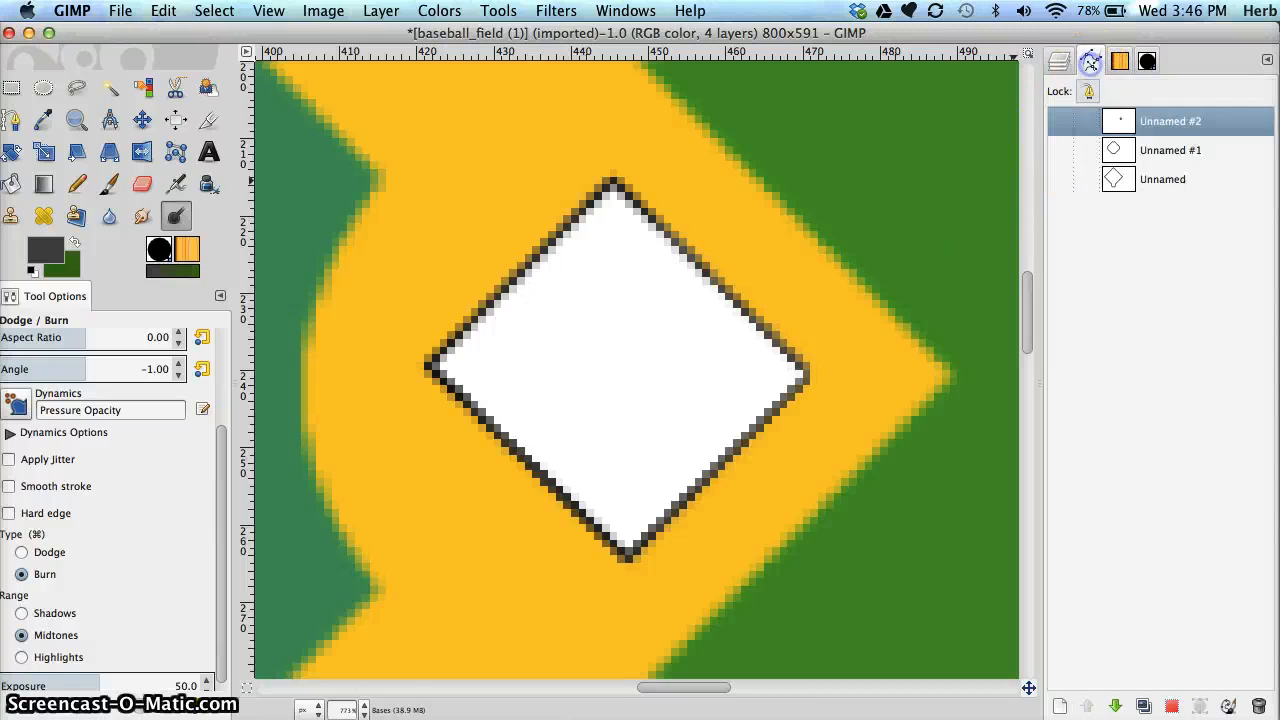
pyautogui.click(1060, 121)
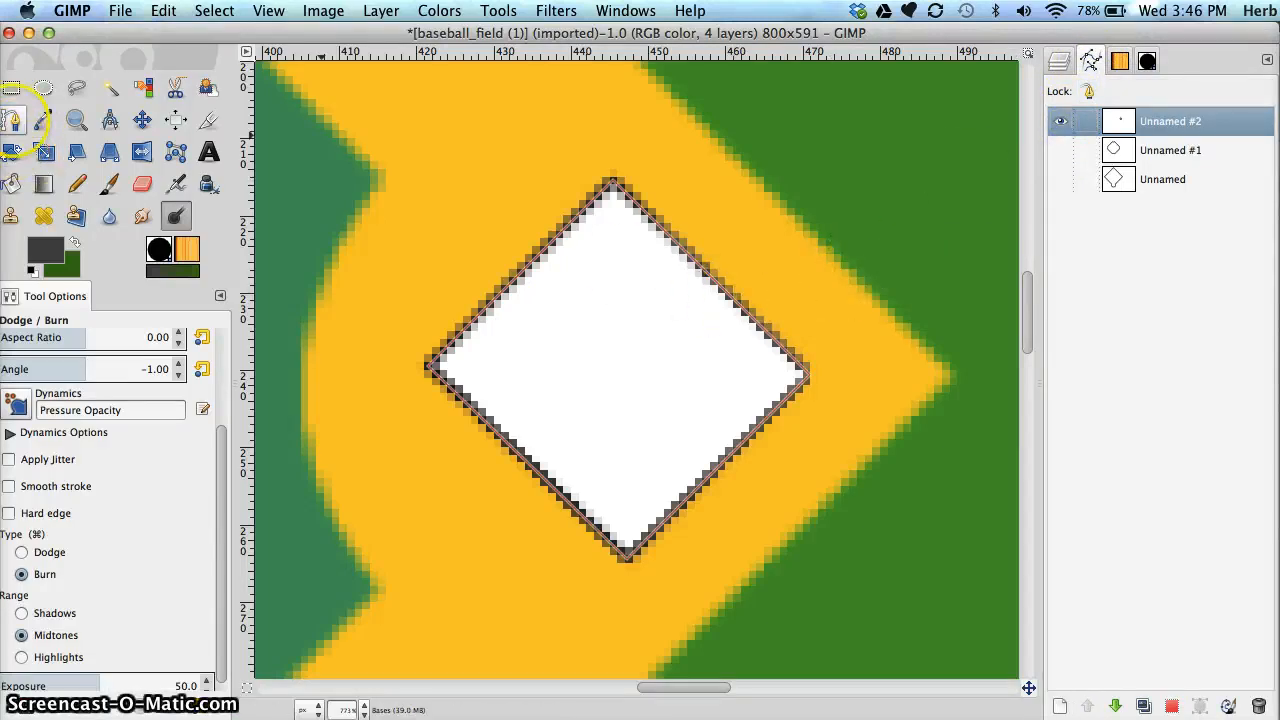
pyautogui.click(12, 119)
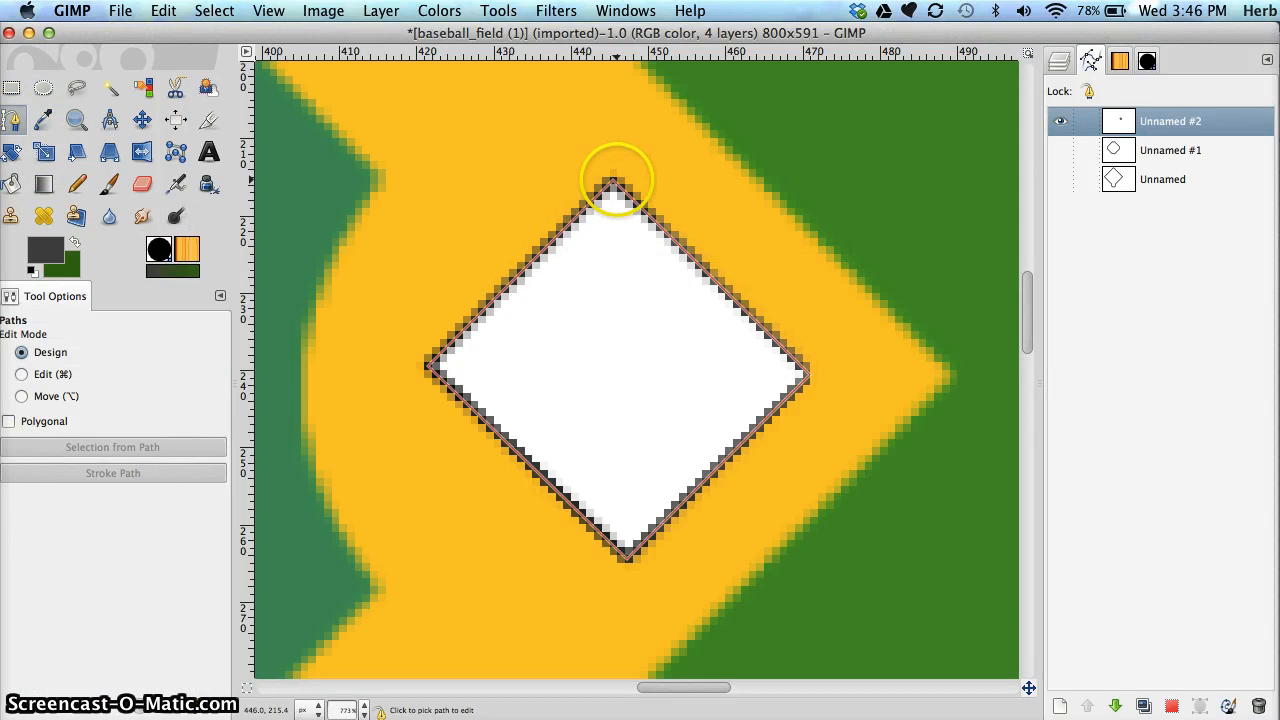
pyautogui.click(612, 180)
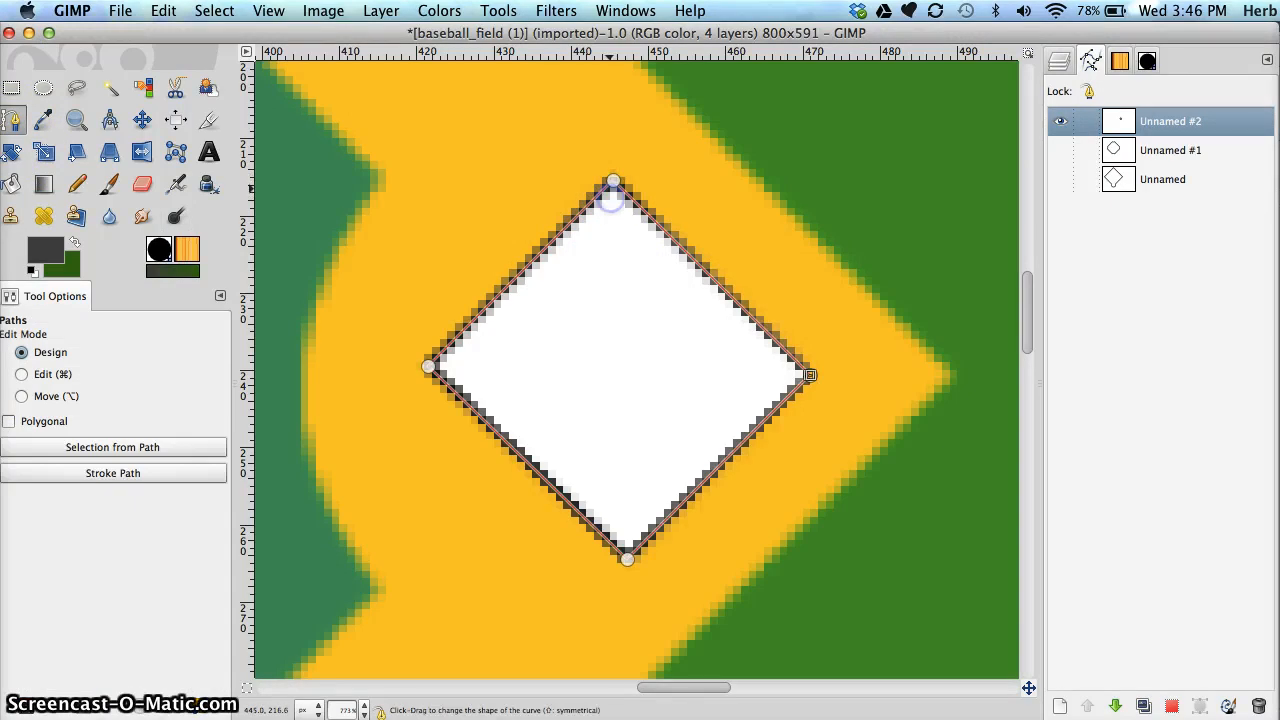
# - Move the path's four corner anchors slightly inward so the diamond sits just inside the base's dark outline
pyautogui.moveTo(612, 181); pyautogui.dragTo(613, 196)
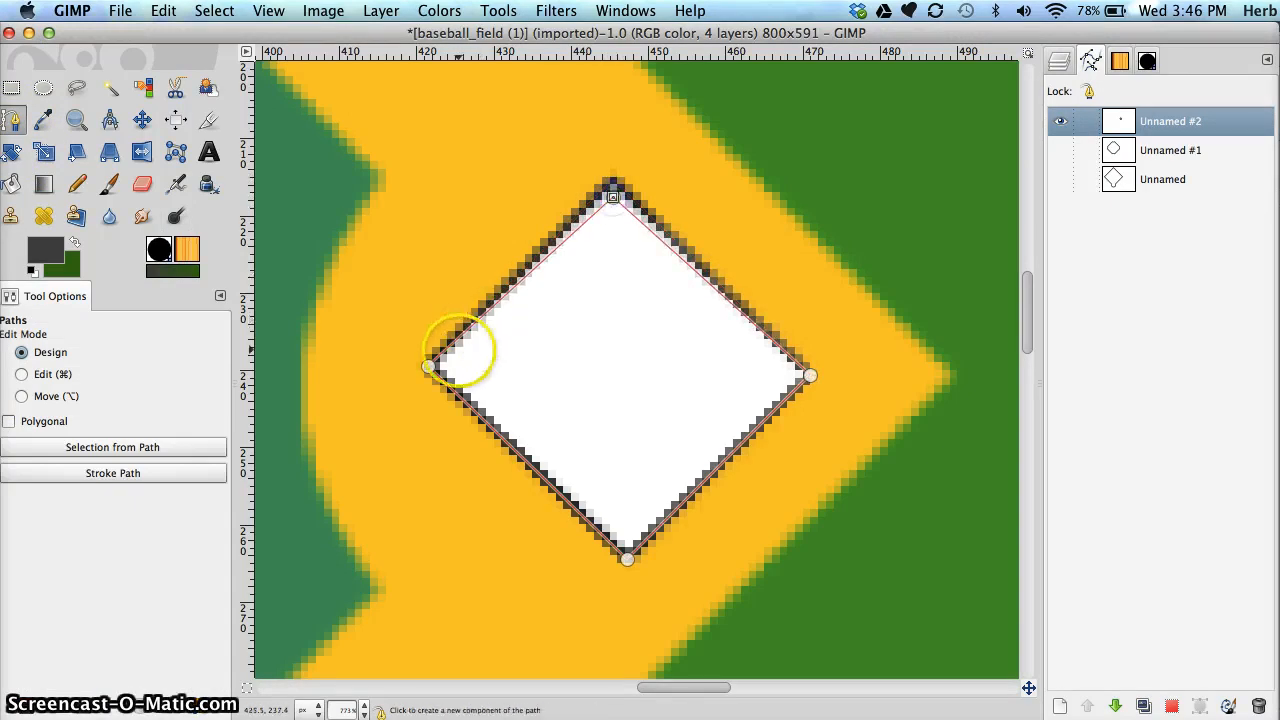
pyautogui.moveTo(429, 366); pyautogui.dragTo(446, 365)
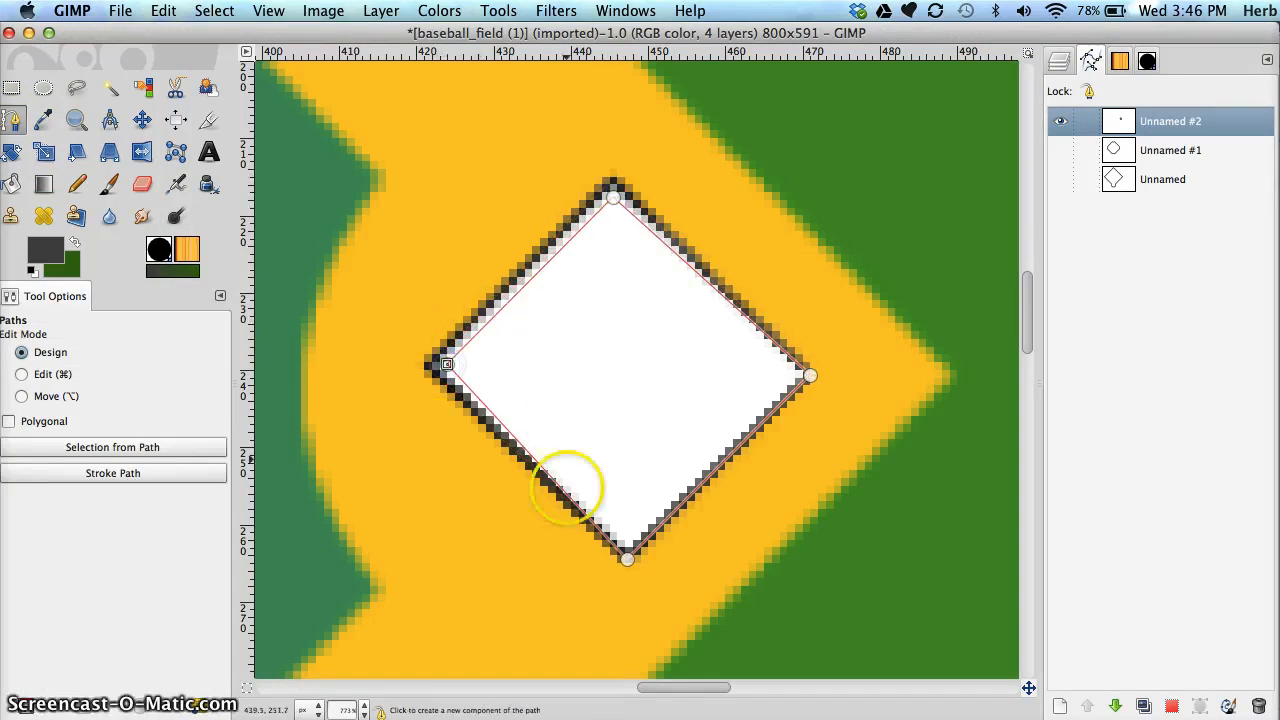
pyautogui.moveTo(627, 559); pyautogui.dragTo(628, 547)
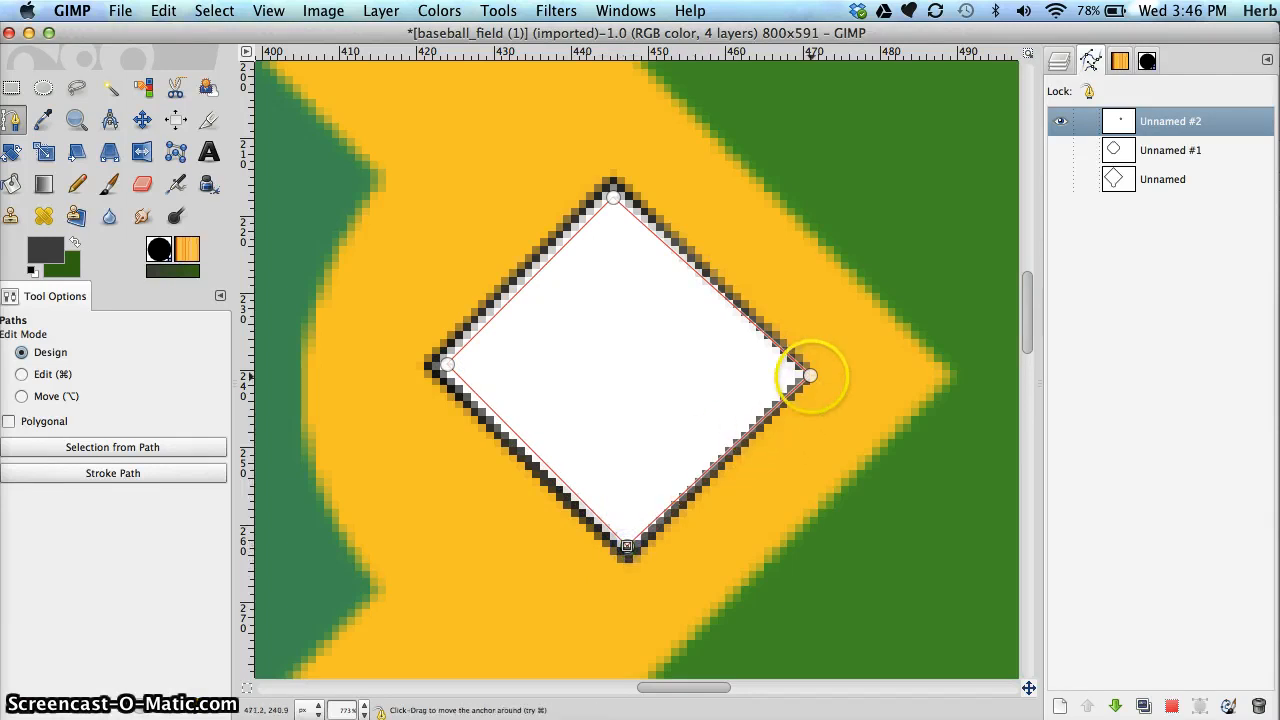
pyautogui.moveTo(809, 376); pyautogui.dragTo(799, 376)
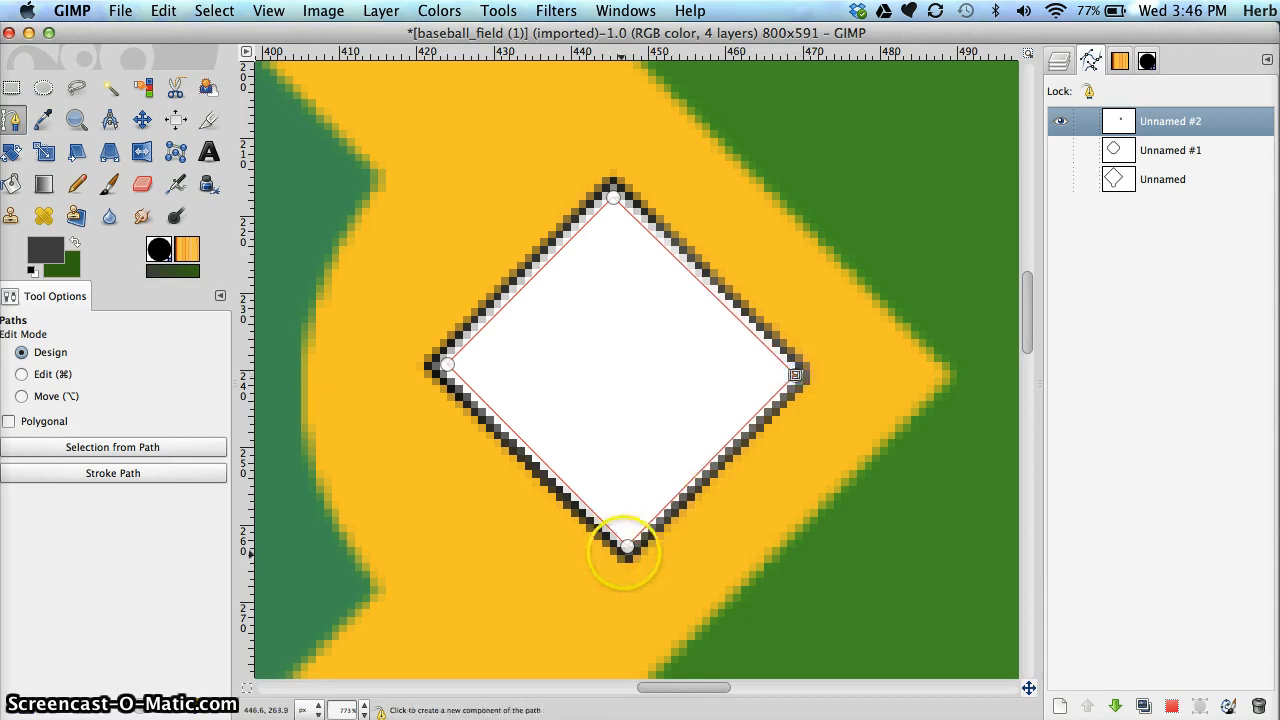
pyautogui.moveTo(627, 546); pyautogui.dragTo(625, 548)
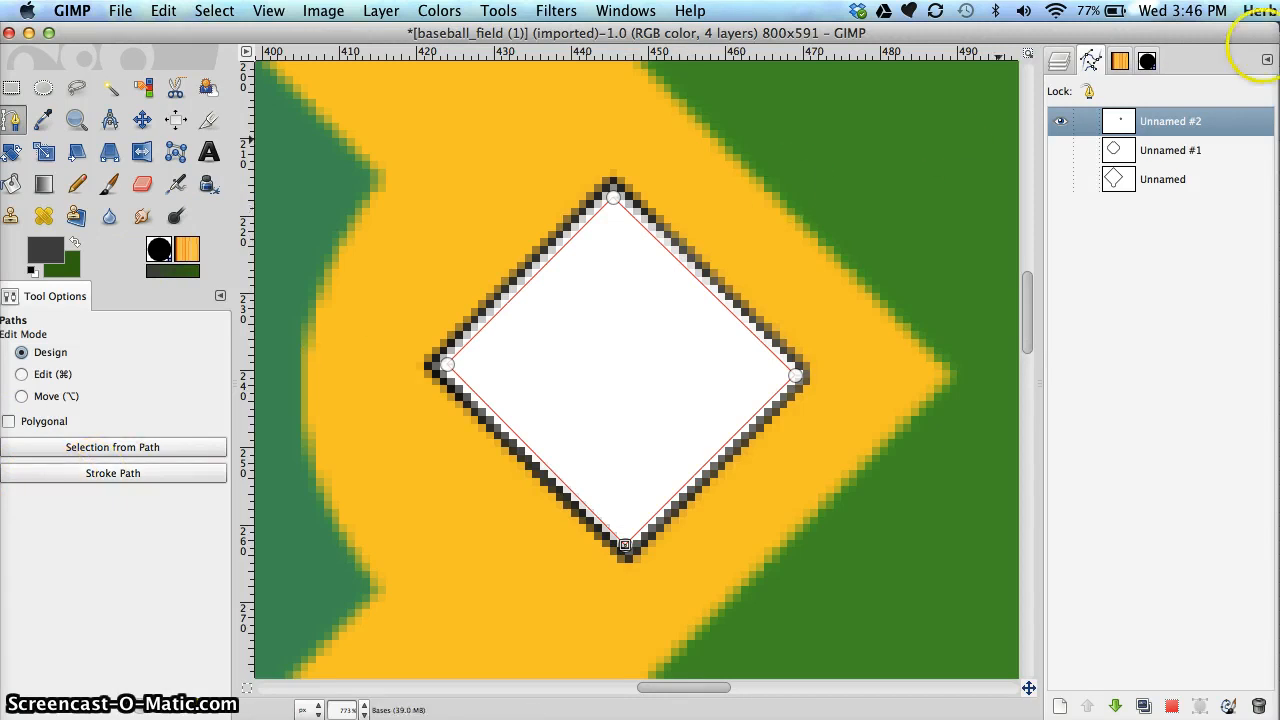
# - Add a transparent 800 x 591 px layer named Bases Outline and stroke the inset path on it with a 1 px solid antialiased line
pyautogui.click(1060, 62)
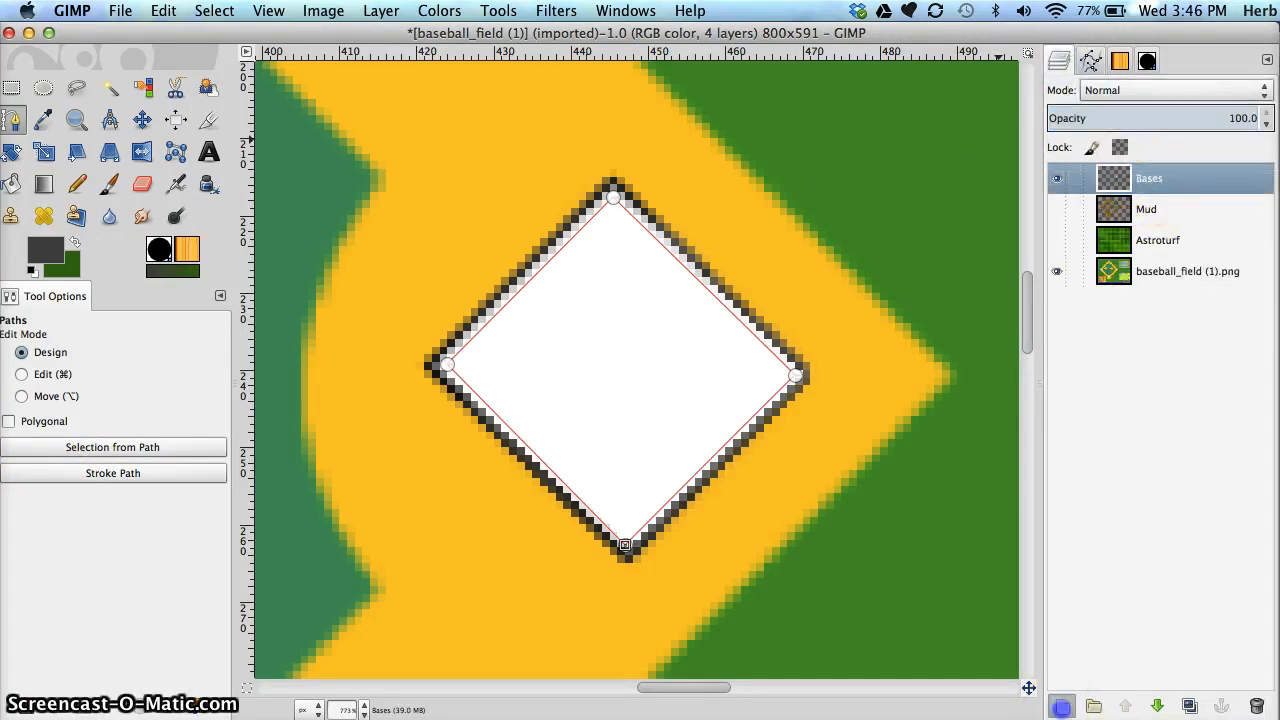
pyautogui.click(1062, 707)
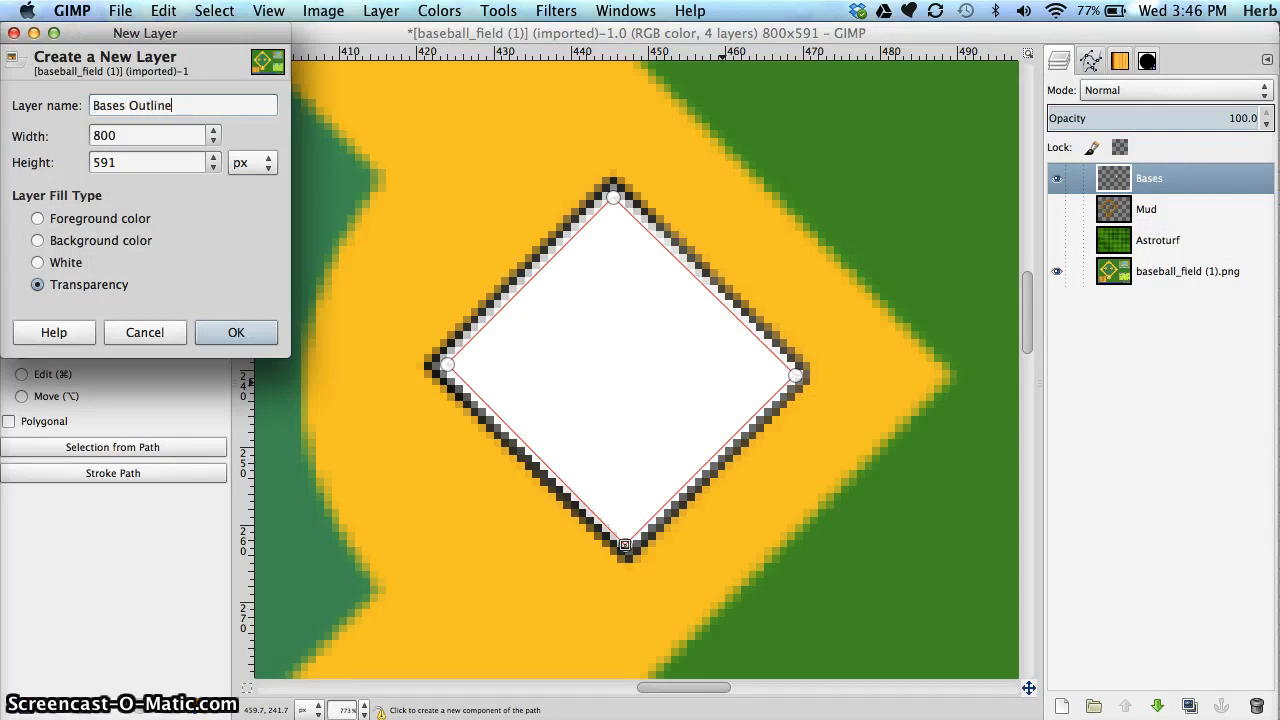
pyautogui.press('Return')
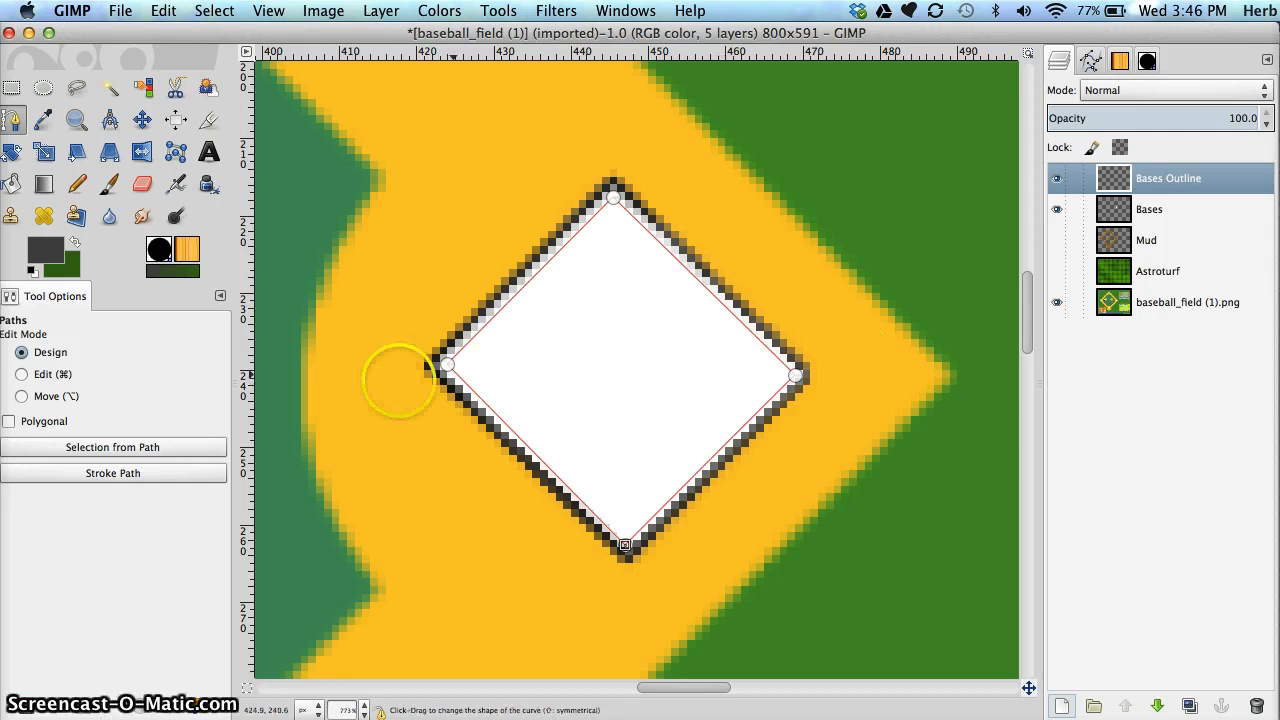
pyautogui.click(114, 474)
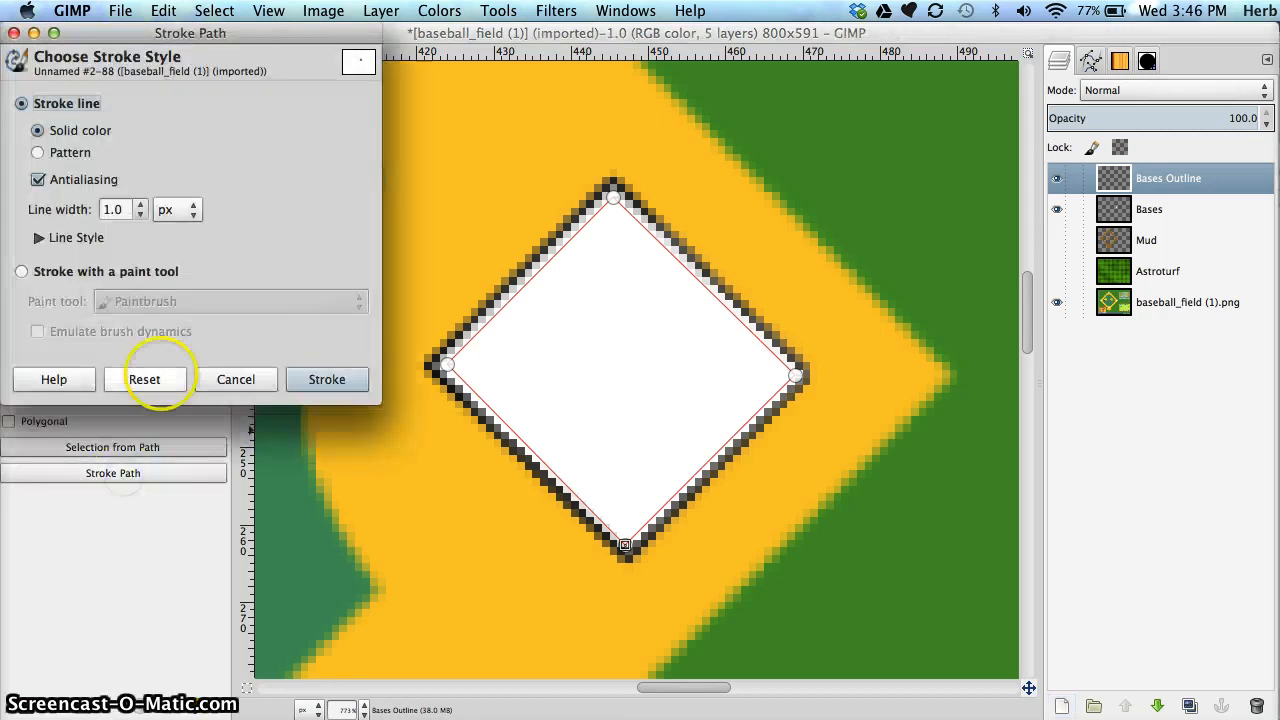
pyautogui.click(326, 379)
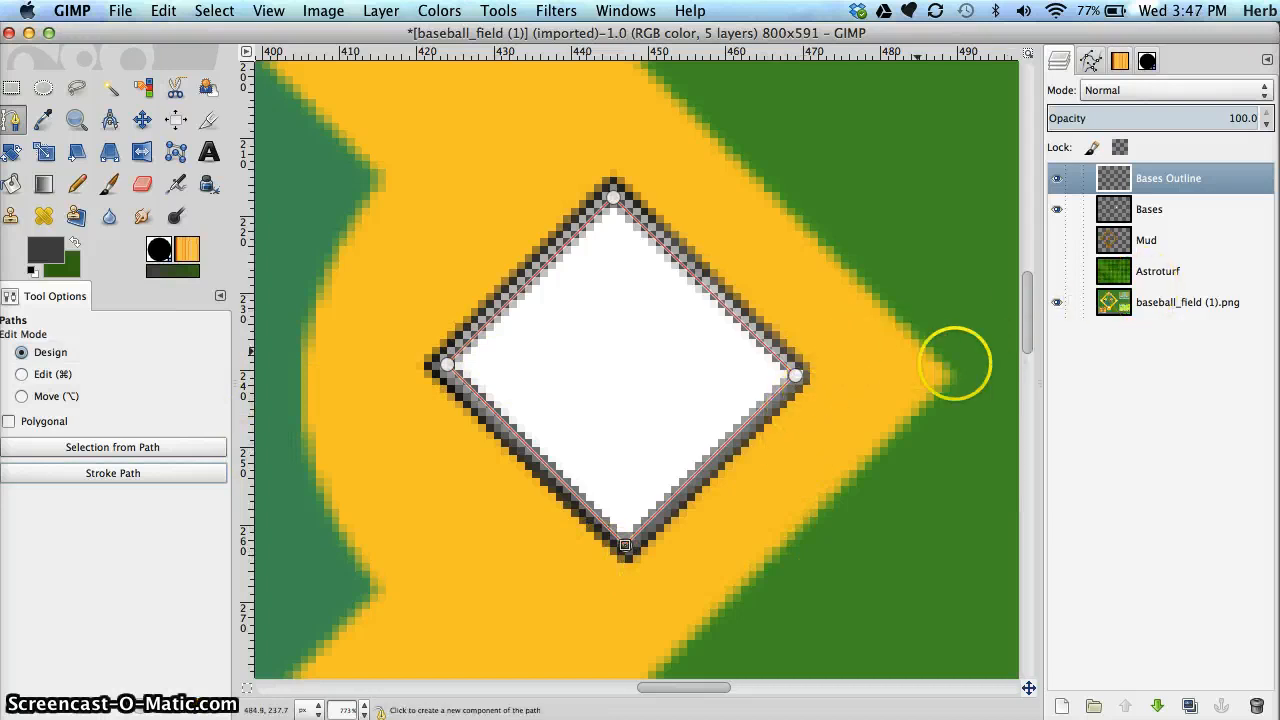
# - Hide the inset path, switch to Rectangle Select and return to the layer list with Bases Outline active
pyautogui.click(17, 119)
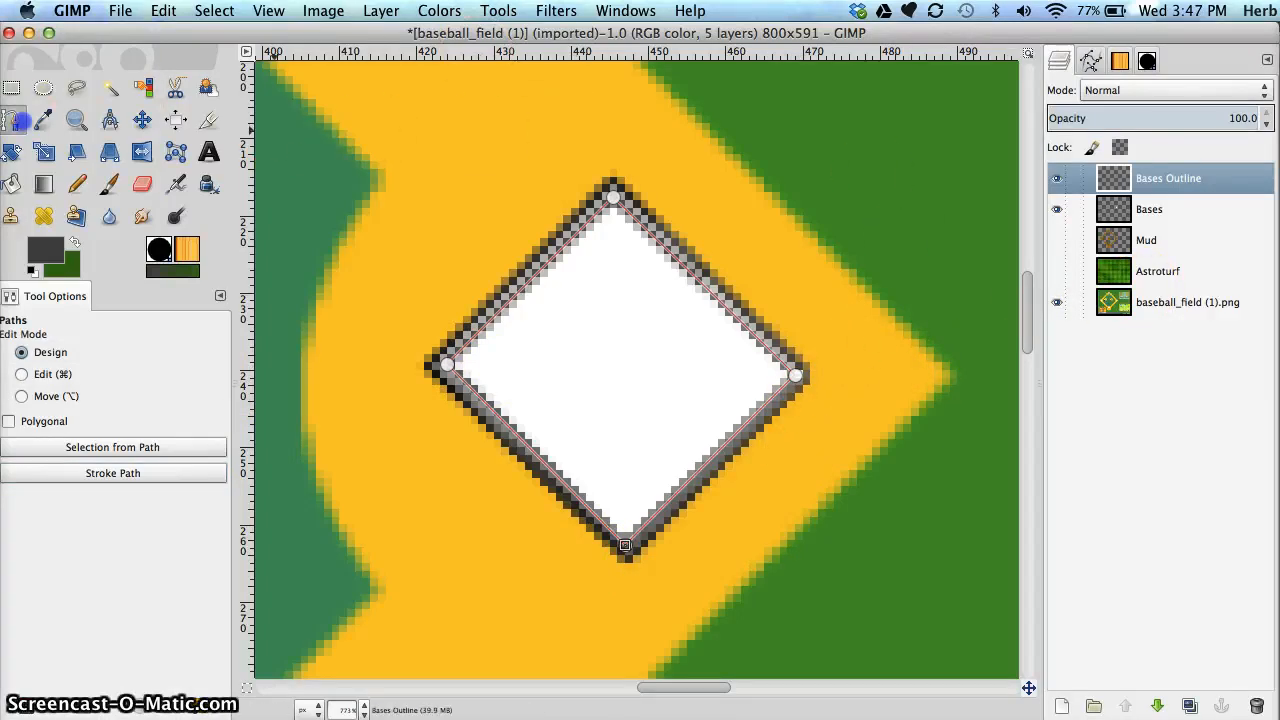
pyautogui.click(1091, 61)
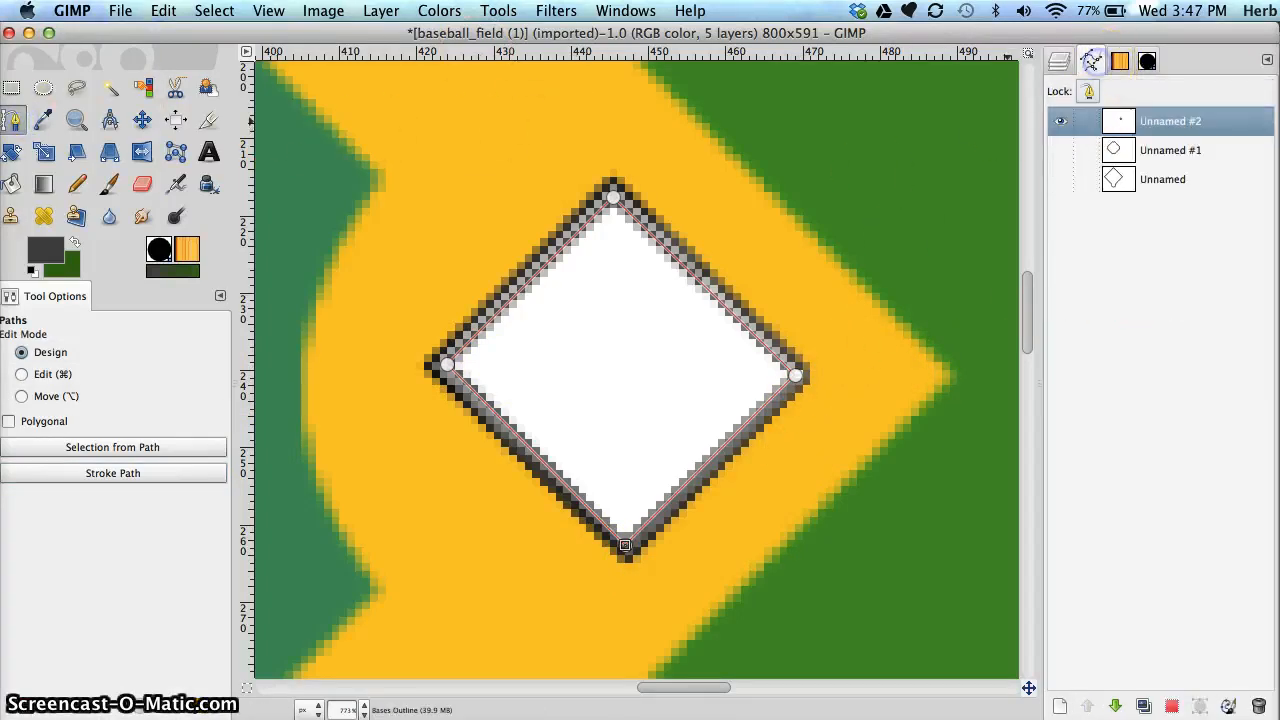
pyautogui.click(1061, 121)
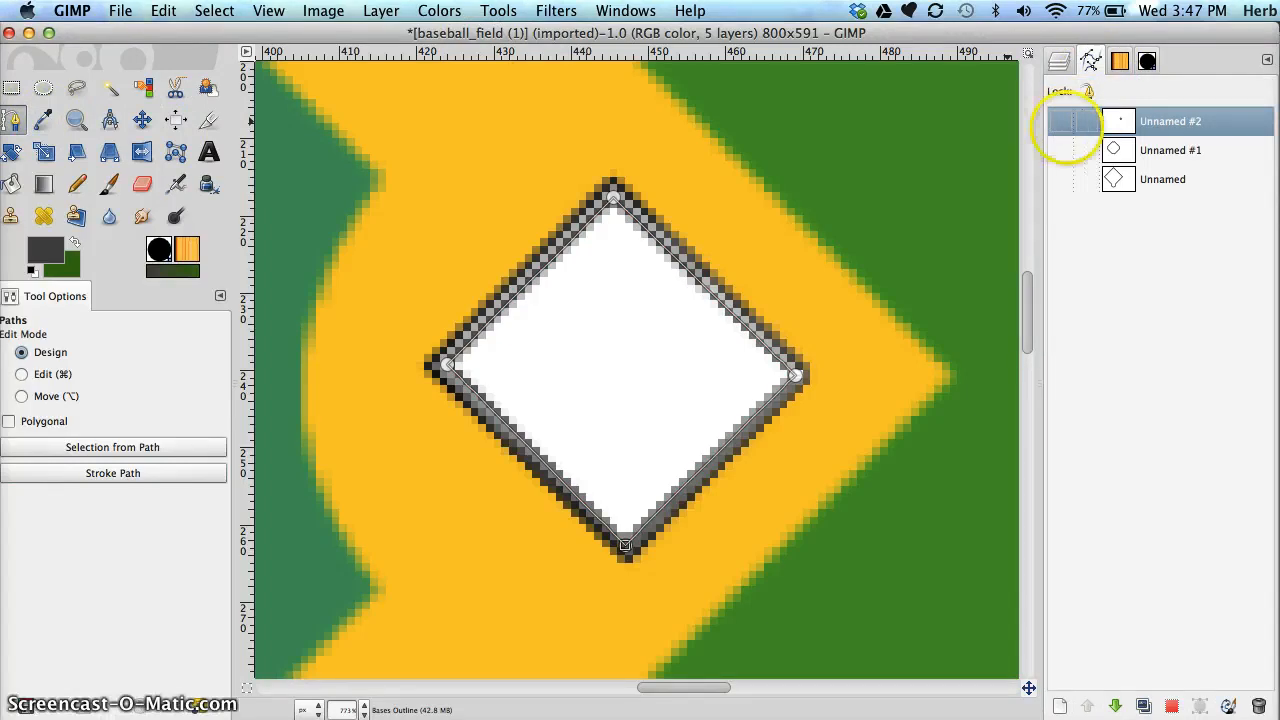
pyautogui.click(12, 88)
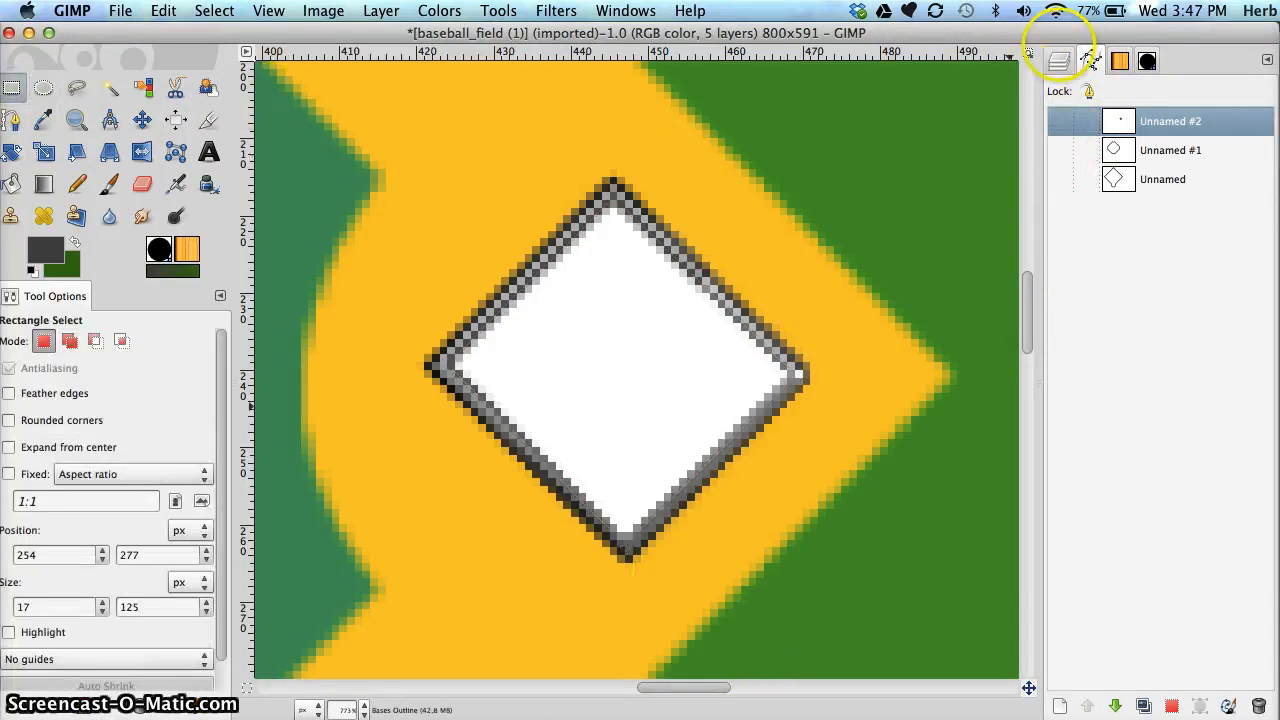
pyautogui.click(1060, 61)
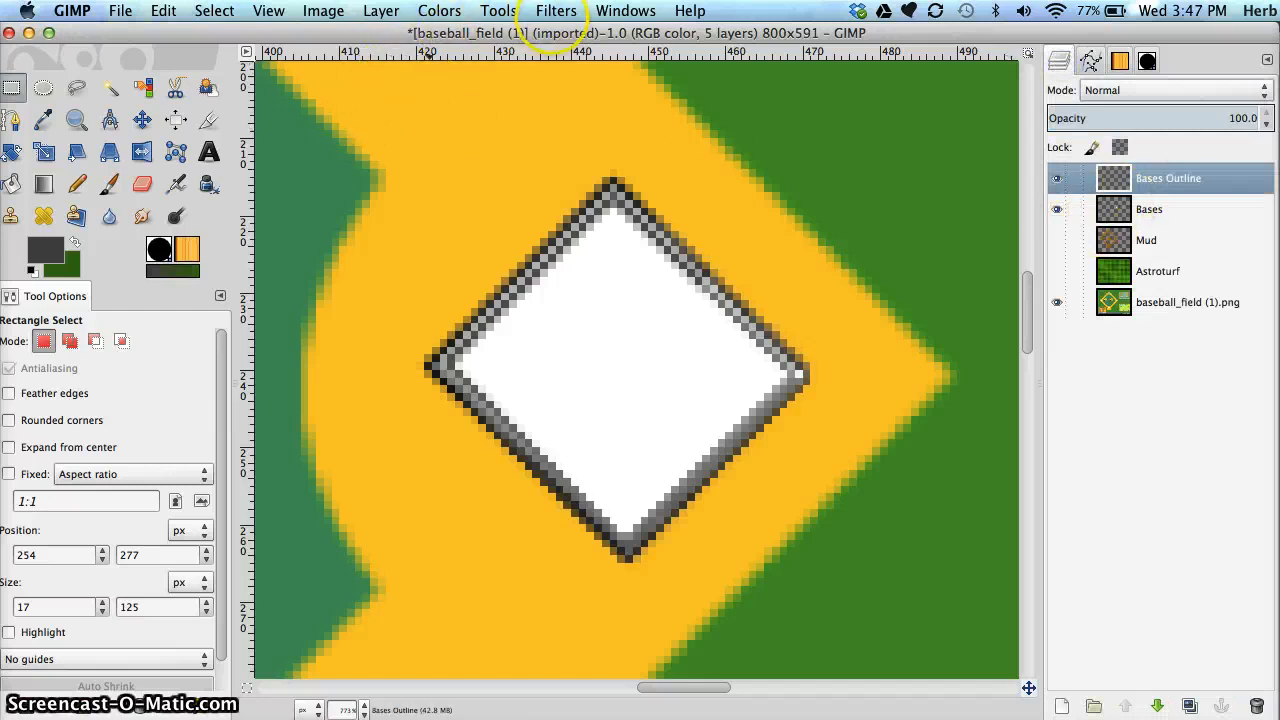
# - Apply a 3.0 px Gaussian Blur to the Bases Outline layer and merge it down into the Bases layer
pyautogui.click(556, 11)
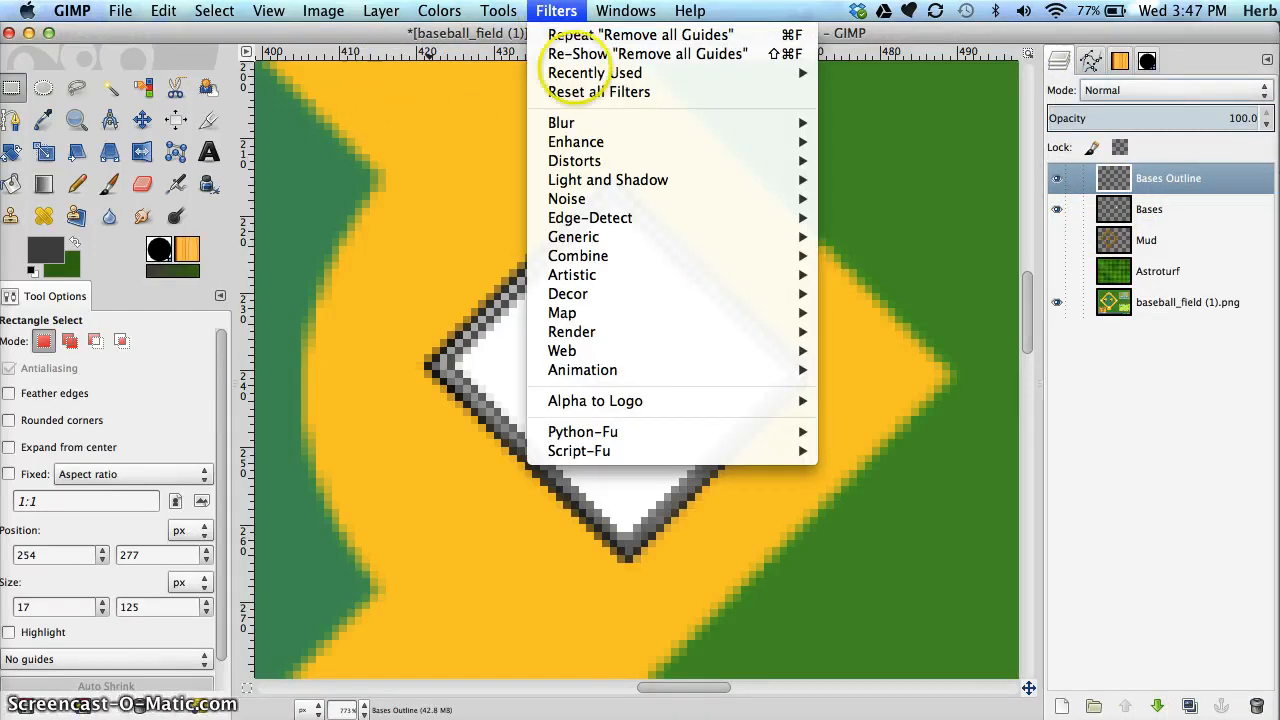
pyautogui.moveTo(560, 122)
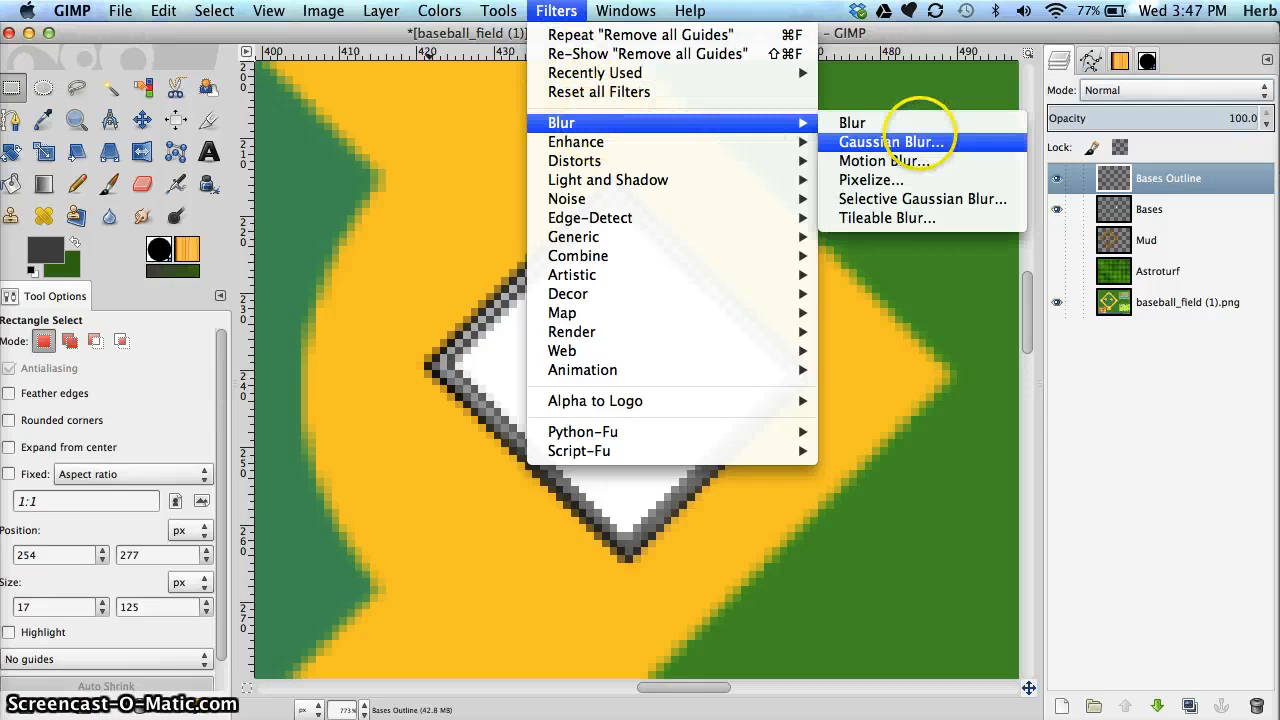
pyautogui.click(918, 142)
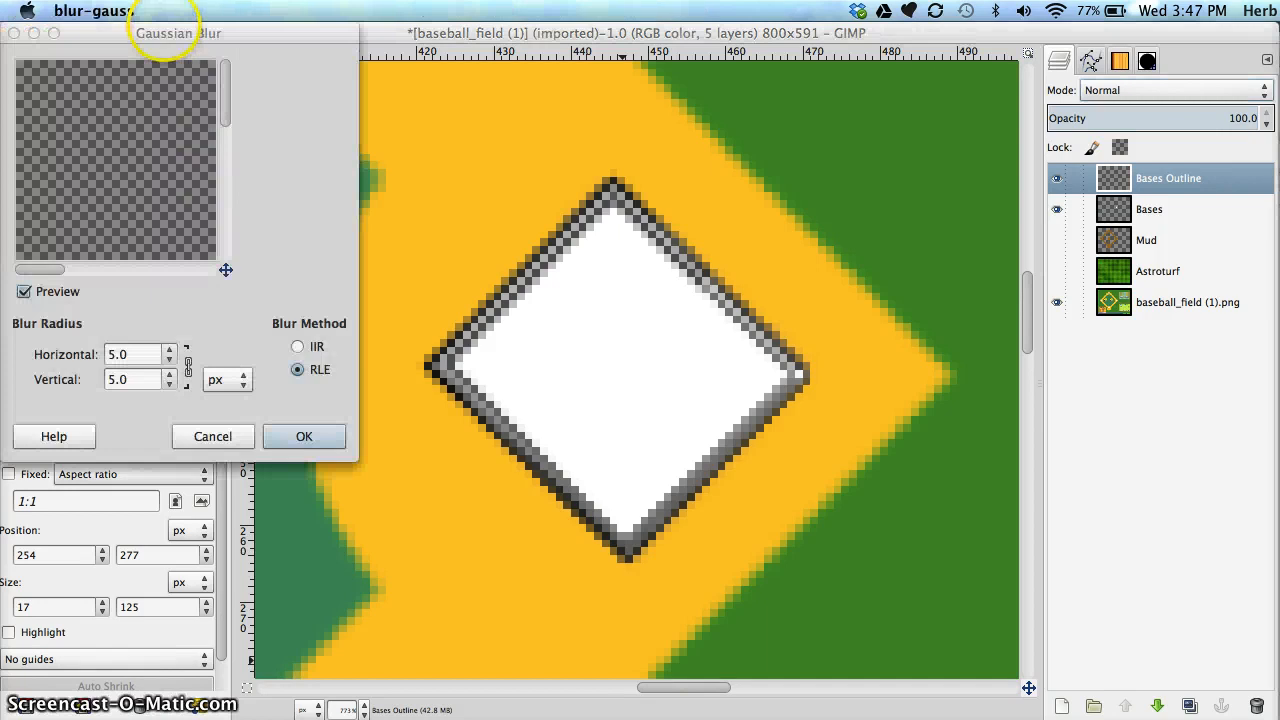
pyautogui.moveTo(165, 33); pyautogui.dragTo(262, 66)
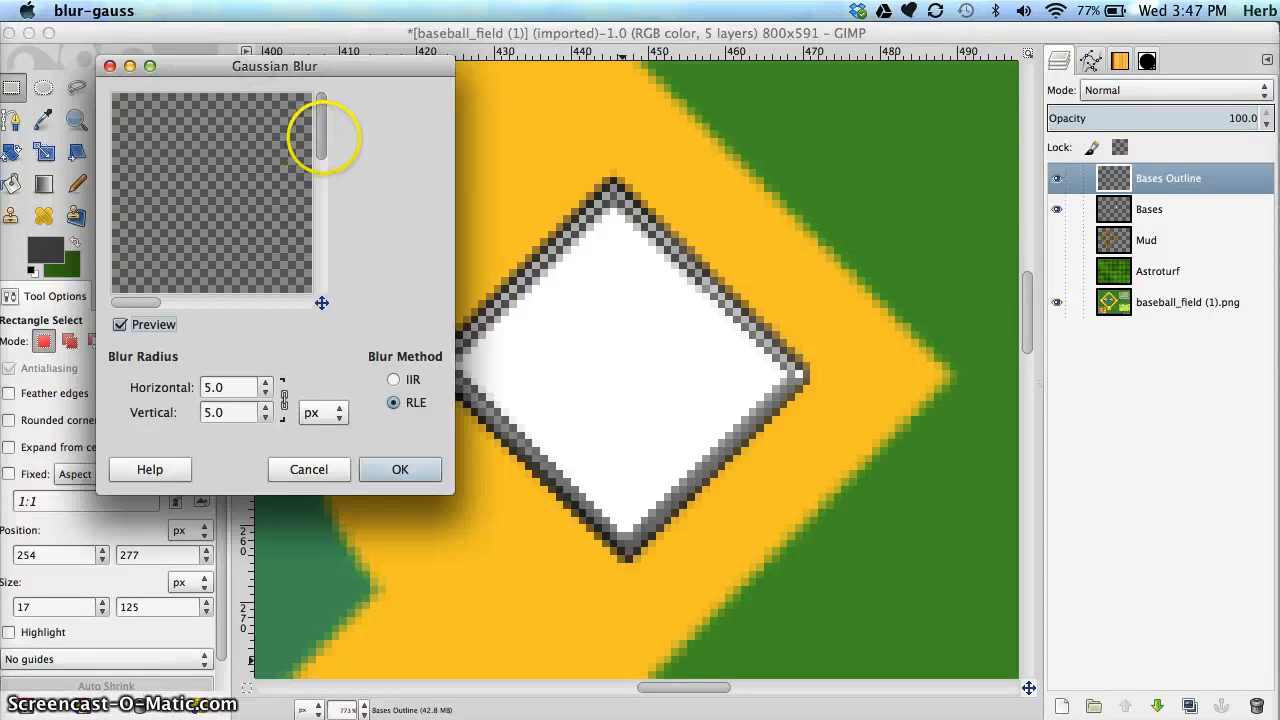
pyautogui.moveTo(322, 135); pyautogui.dragTo(321, 213)
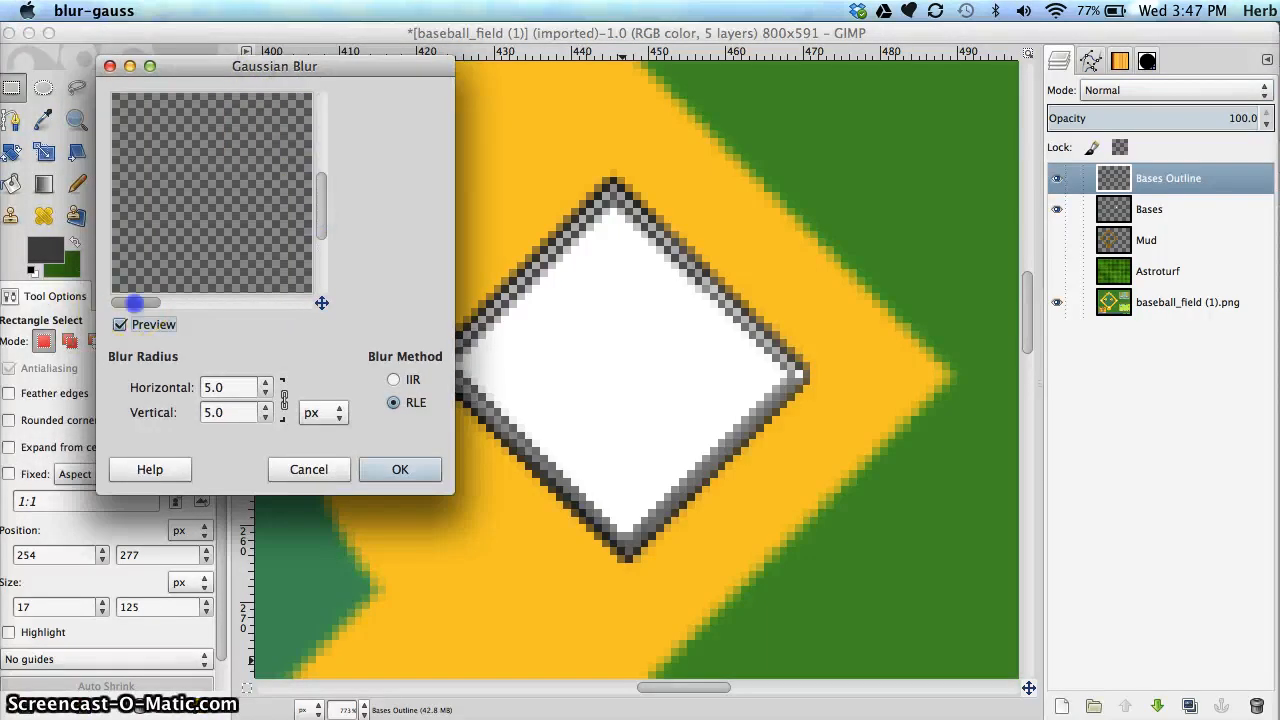
pyautogui.moveTo(135, 303); pyautogui.dragTo(366, 302)
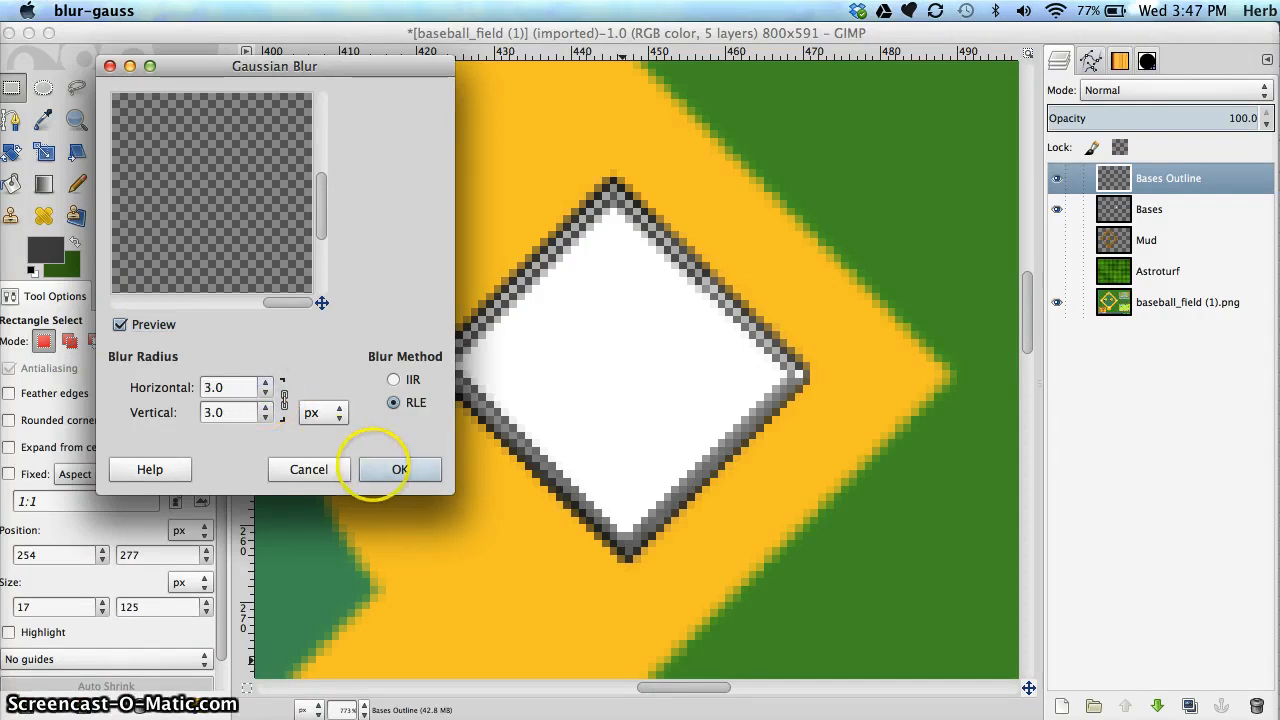
pyautogui.click(399, 469)
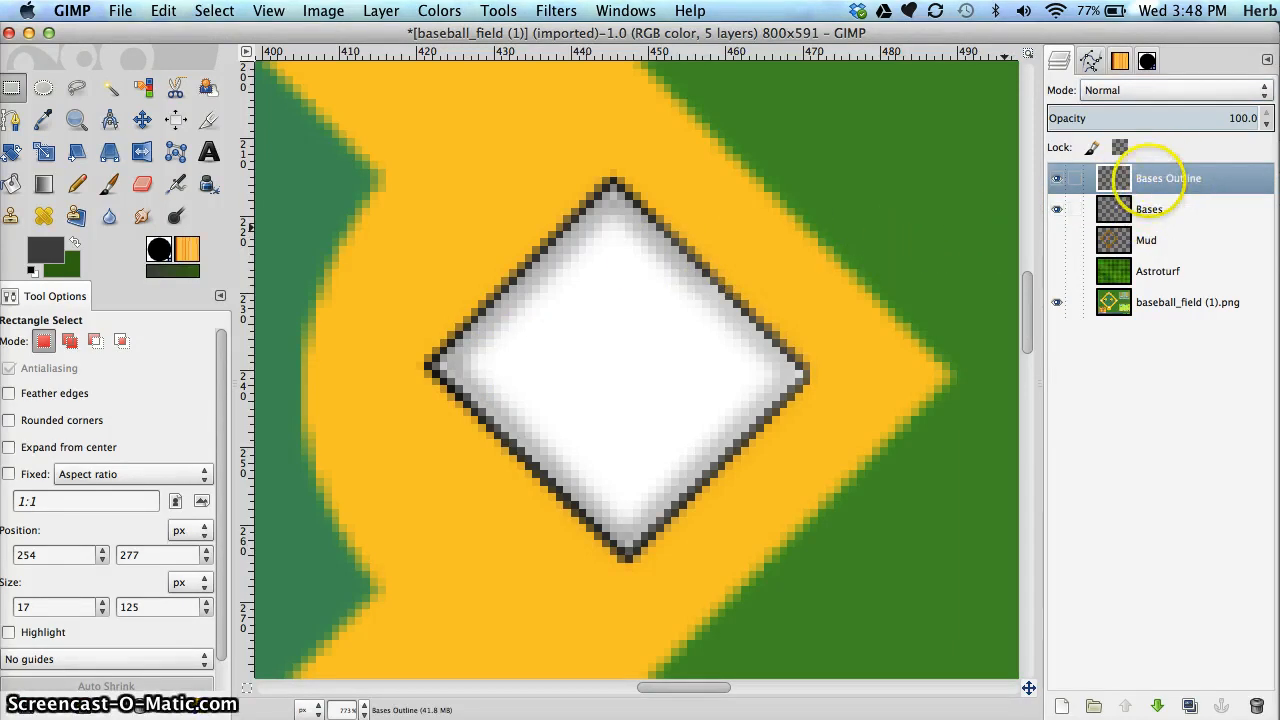
pyautogui.rightClick(1150, 178)
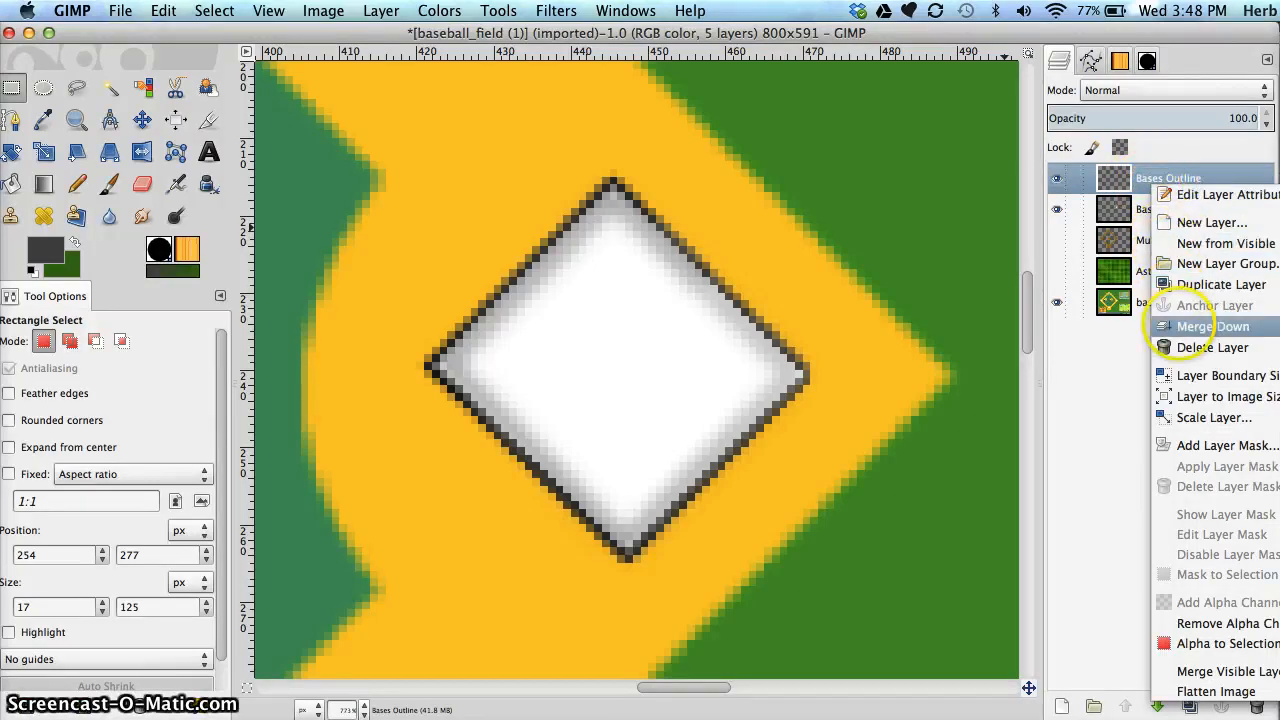
pyautogui.click(1178, 326)
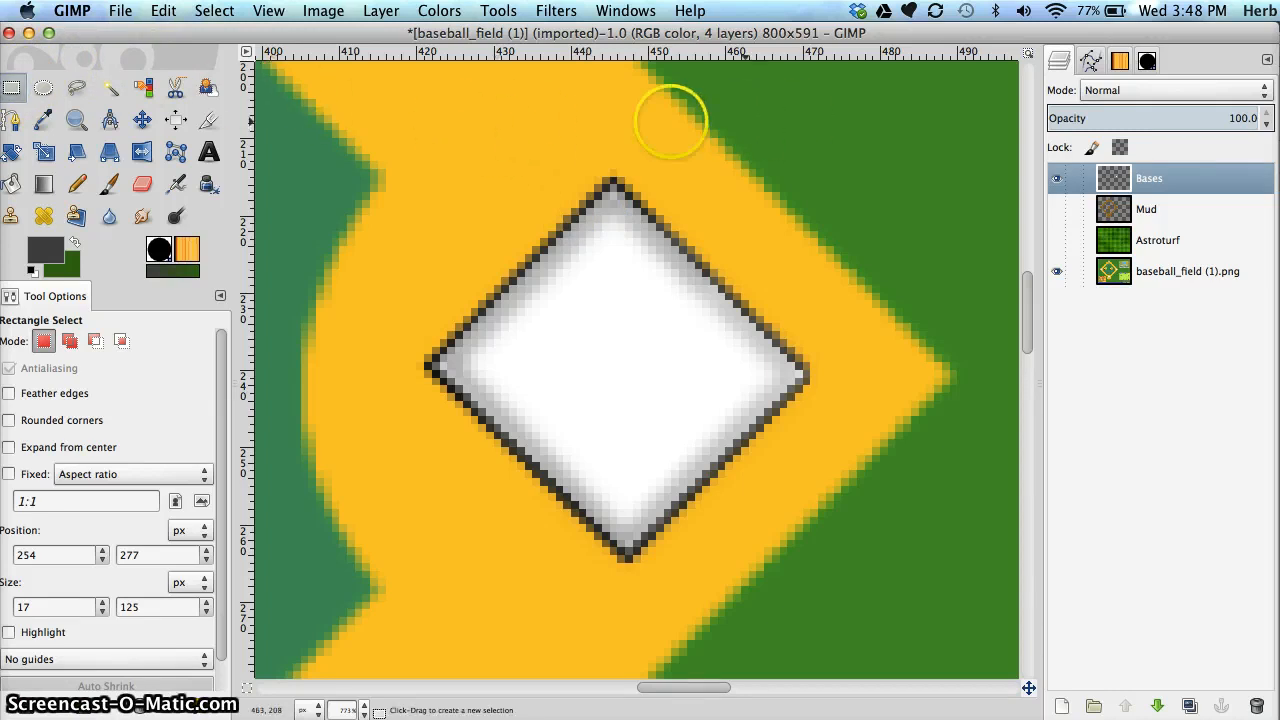
# - Copy the shaded base using a rectangular selection of about 60 x 62 px around it, and clear the selection
pyautogui.moveTo(394, 115); pyautogui.dragTo(860, 592)
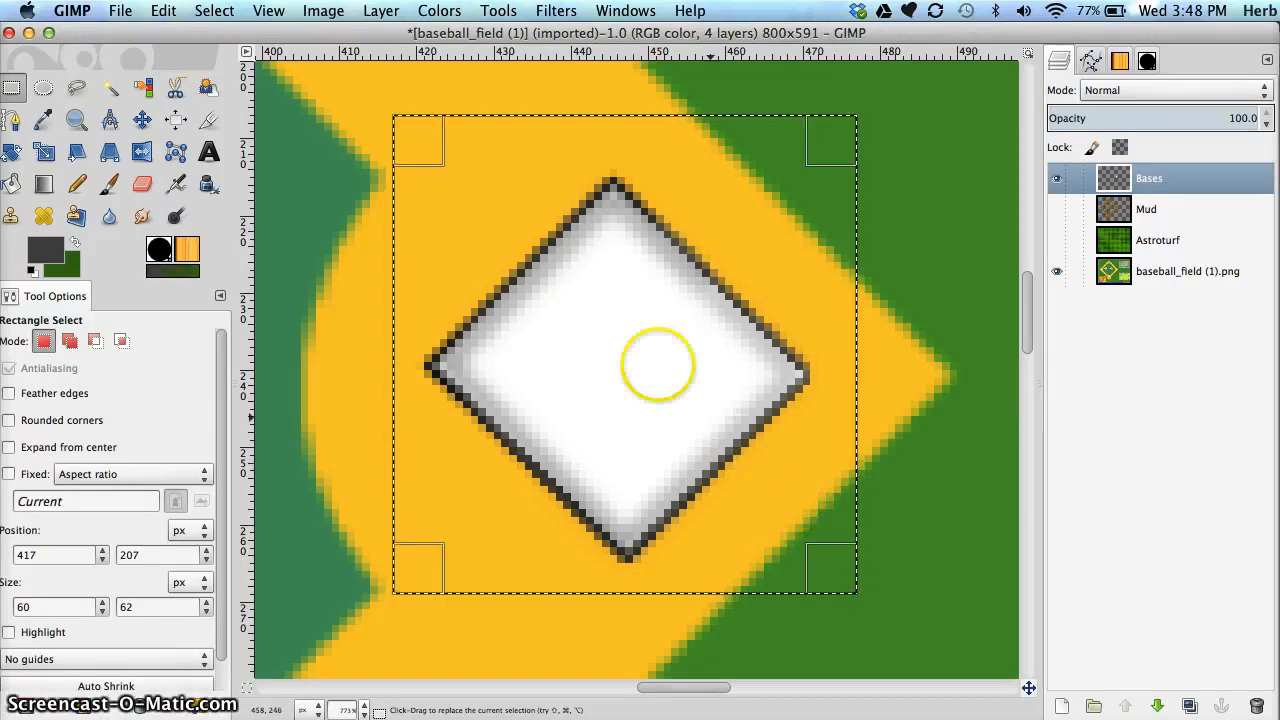
pyautogui.rightClick(576, 334)
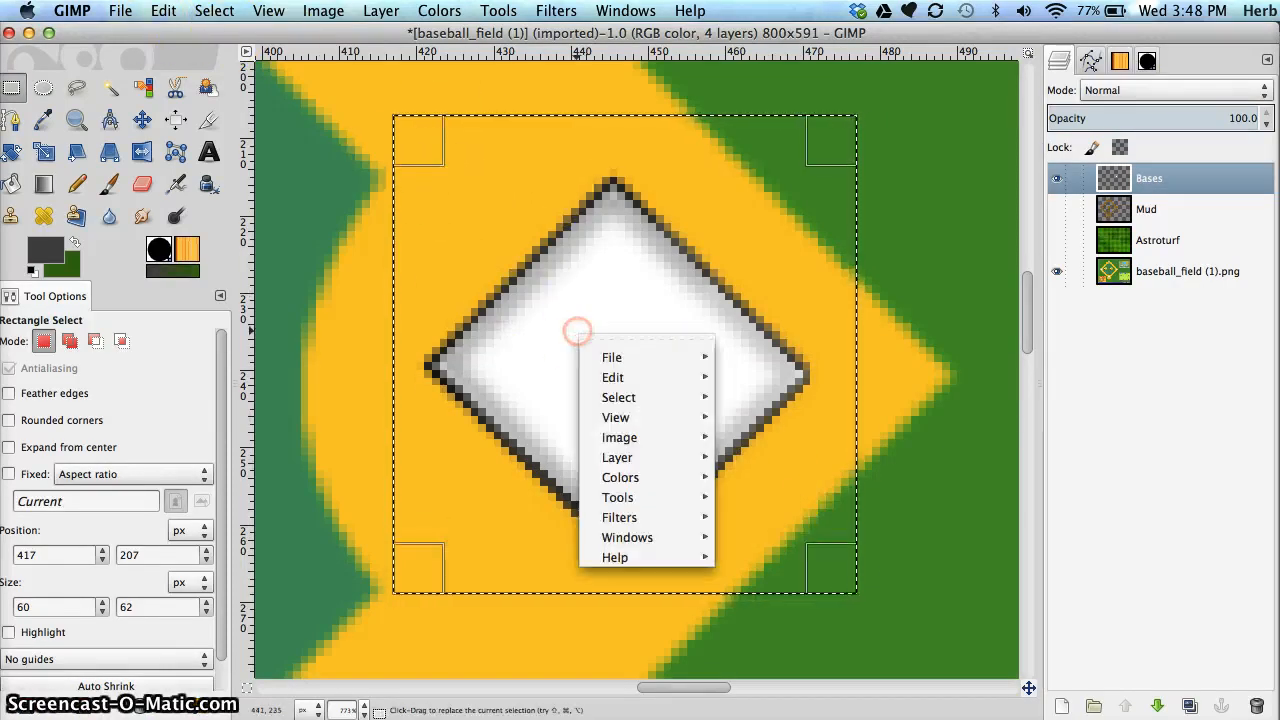
pyautogui.moveTo(614, 375)
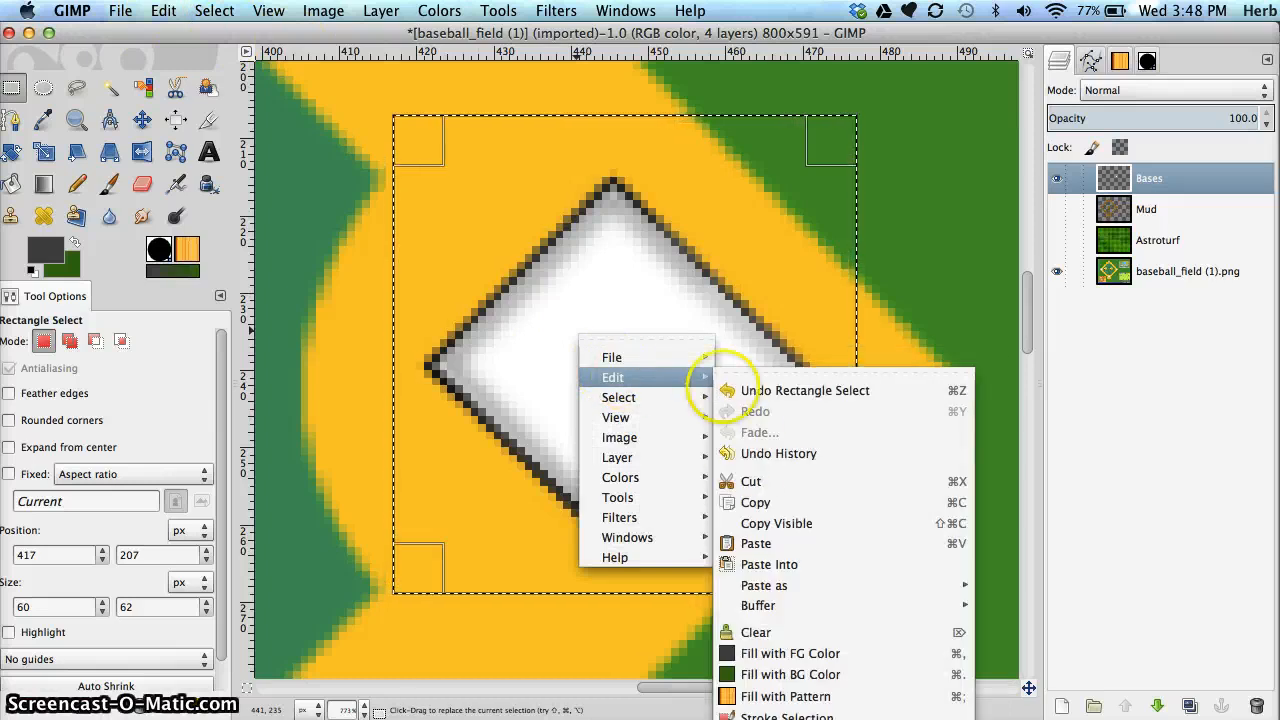
pyautogui.click(756, 502)
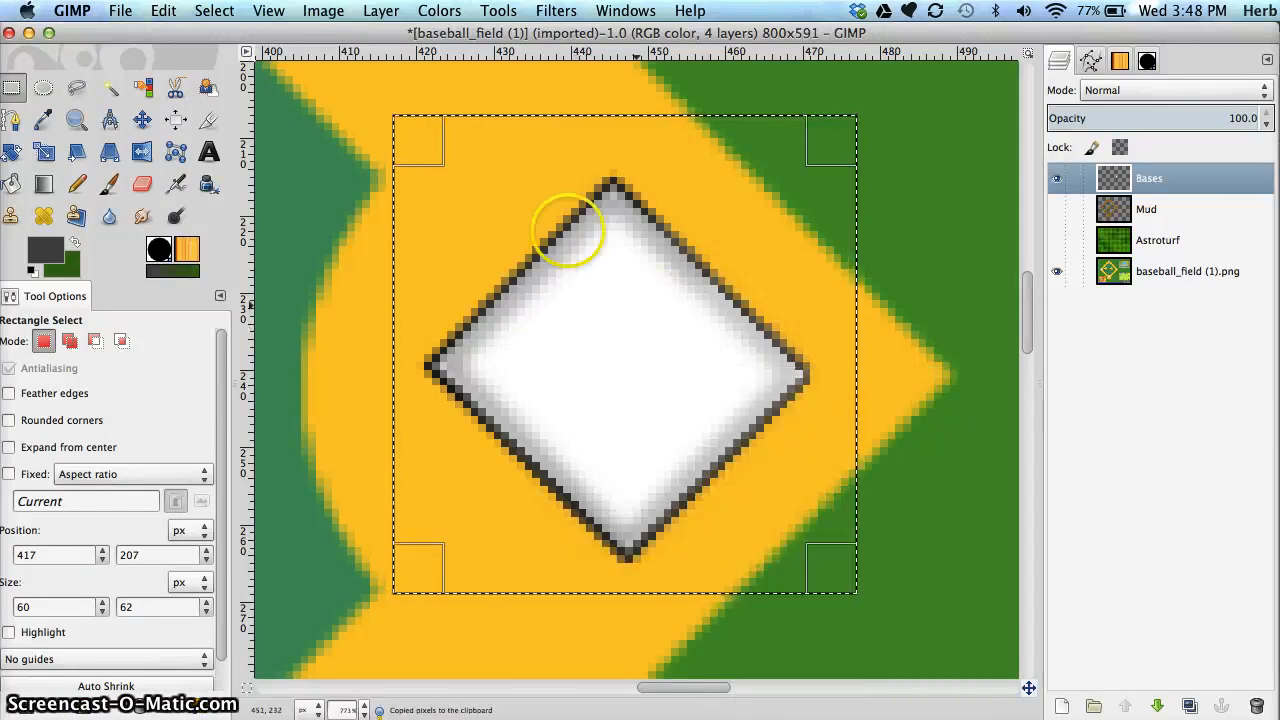
pyautogui.click(214, 11)
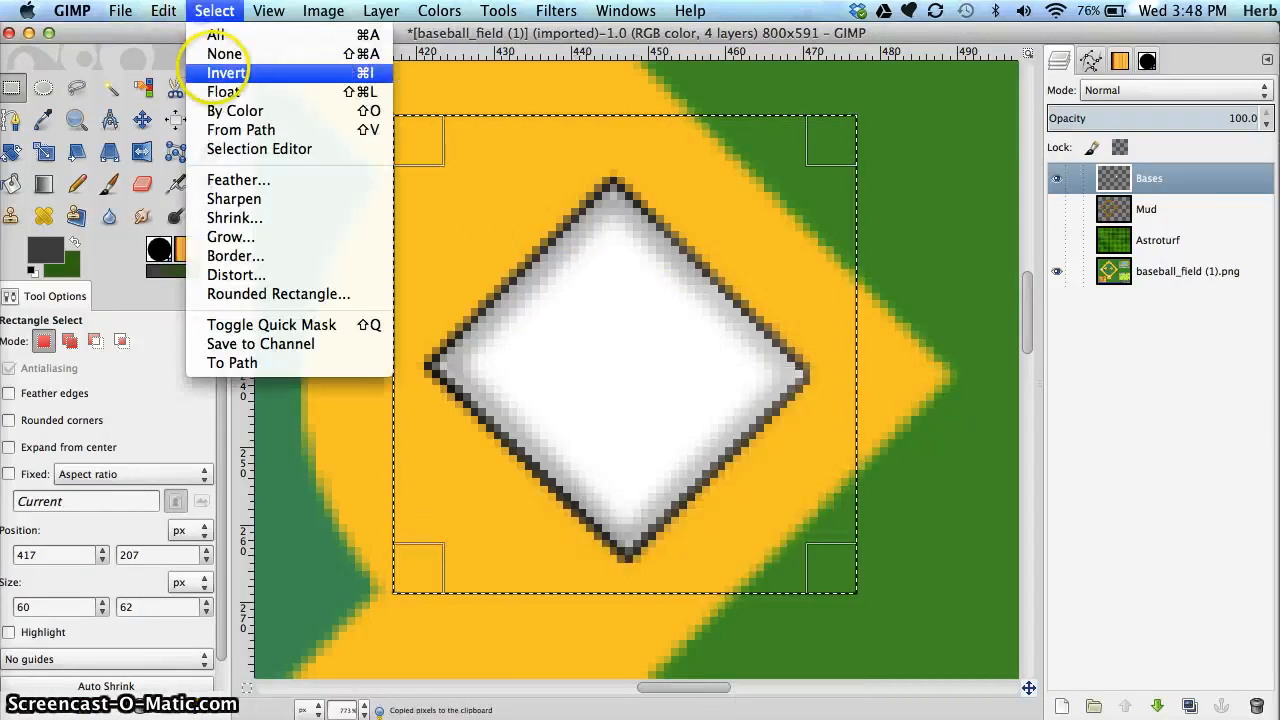
pyautogui.click(220, 53)
# - Paste the copied base, move it into the infield diamond's top corner with the Move tool, and anchor it to Bases
pyautogui.rightClick(365, 211)
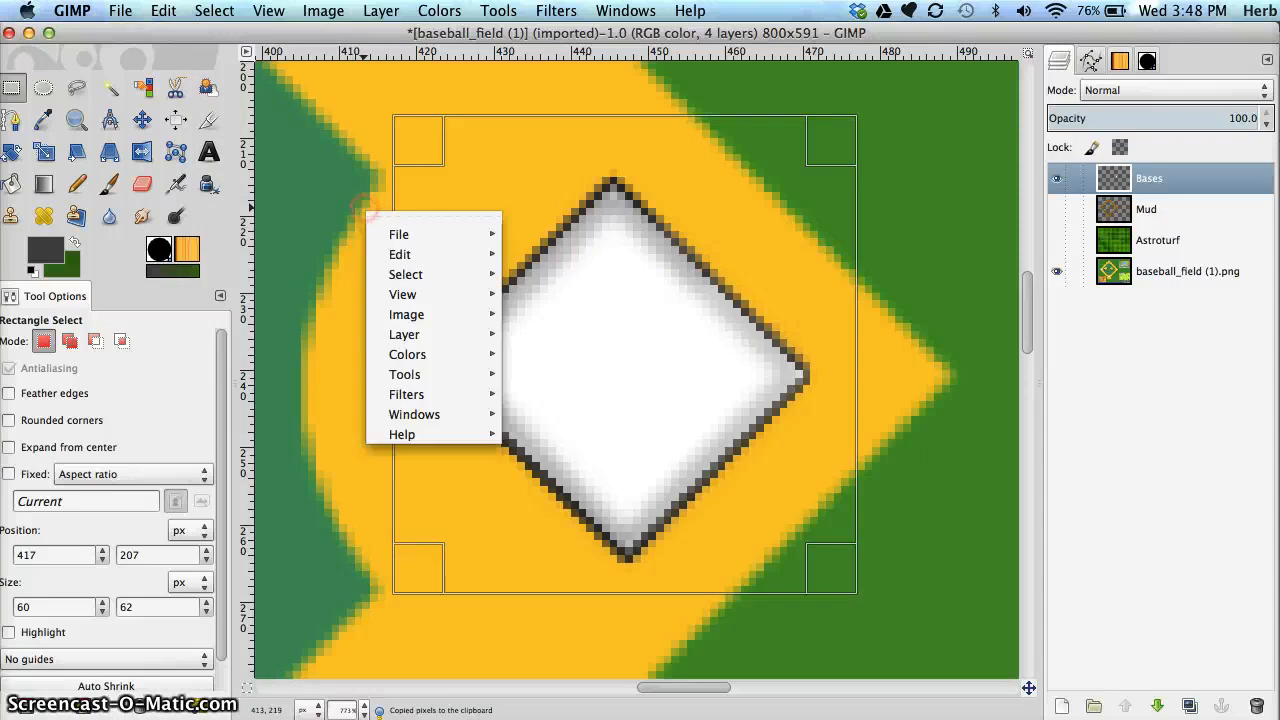
pyautogui.moveTo(420, 252)
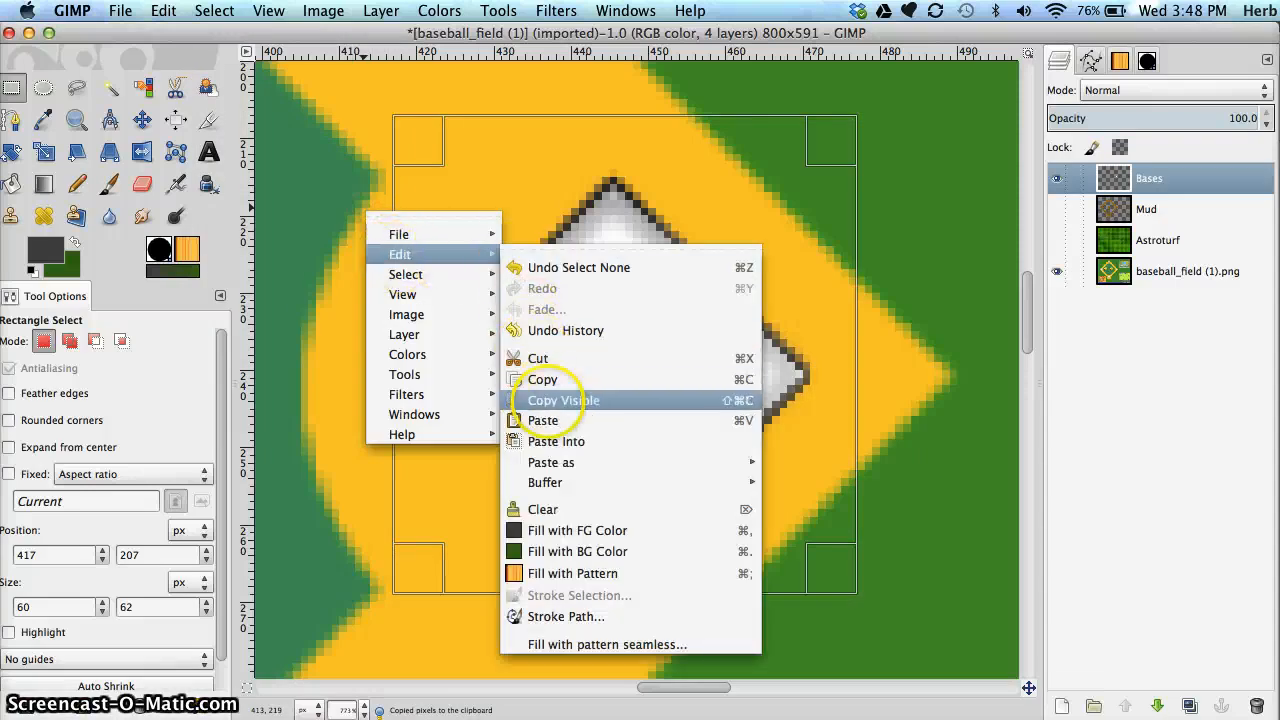
pyautogui.click(550, 421)
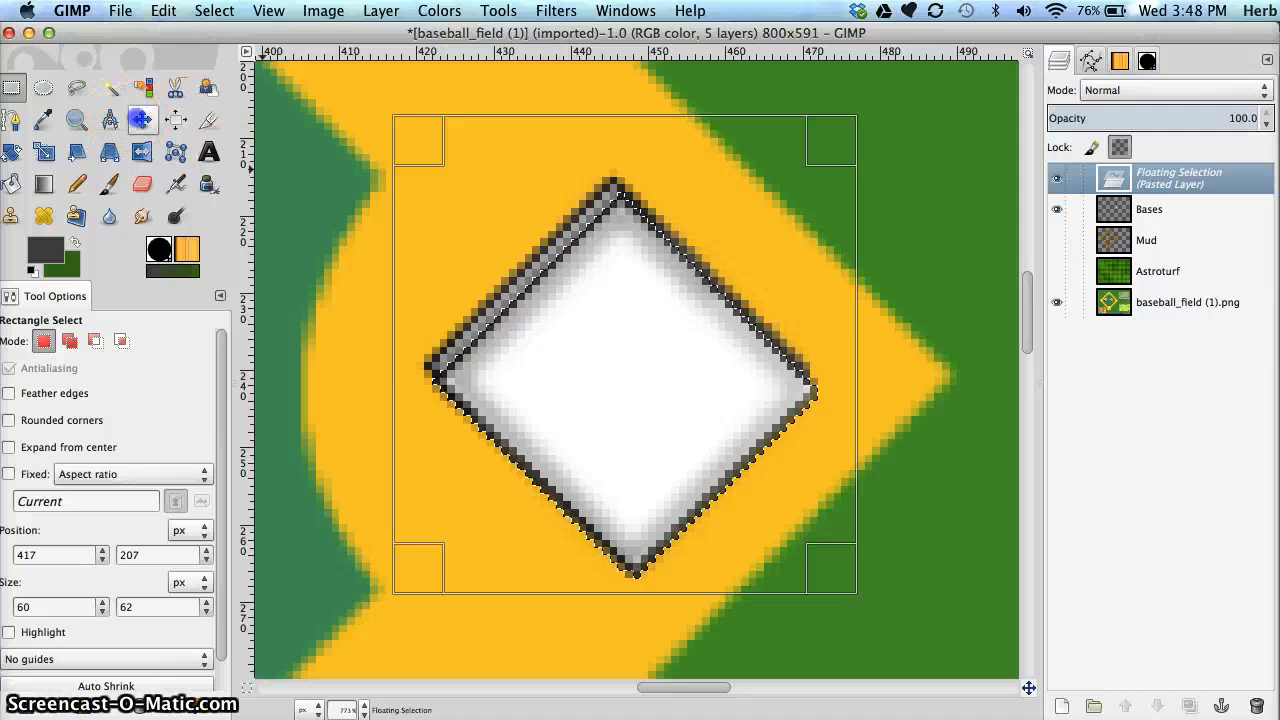
pyautogui.click(141, 119)
pyautogui.click(605, 343)
pyautogui.moveTo(463, 185); pyautogui.dragTo(423, 509)
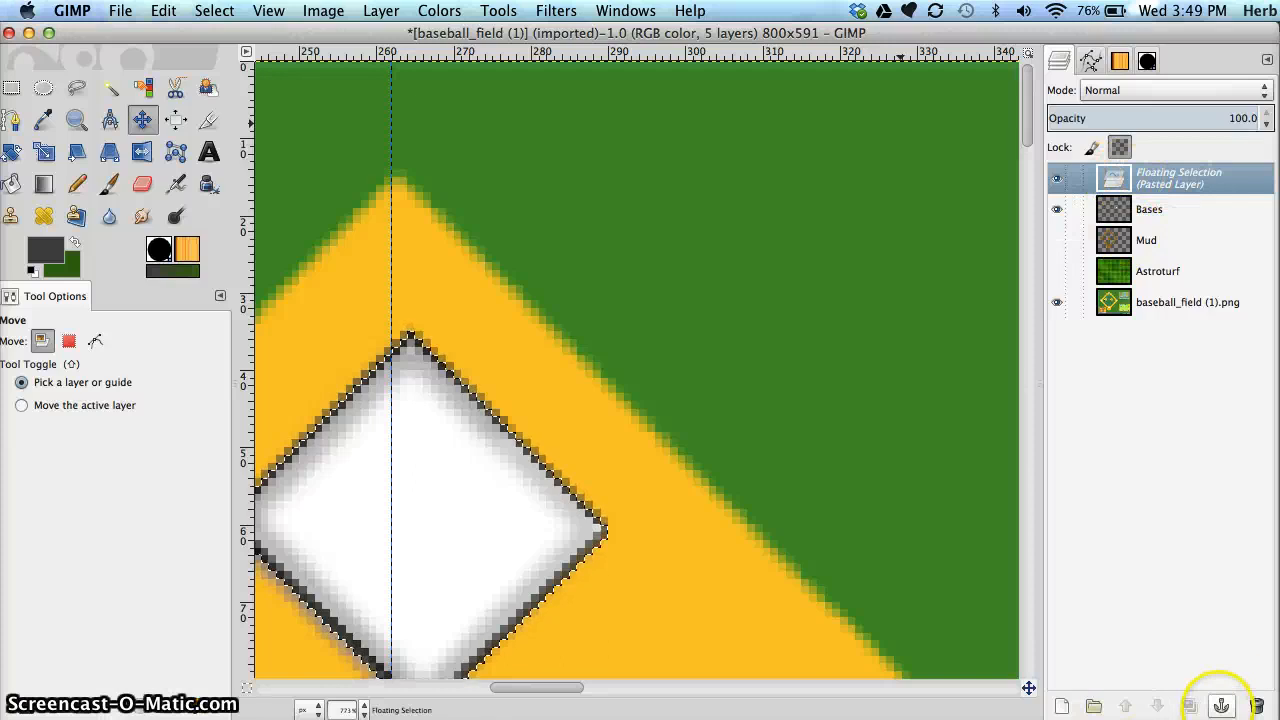
pyautogui.click(1221, 705)
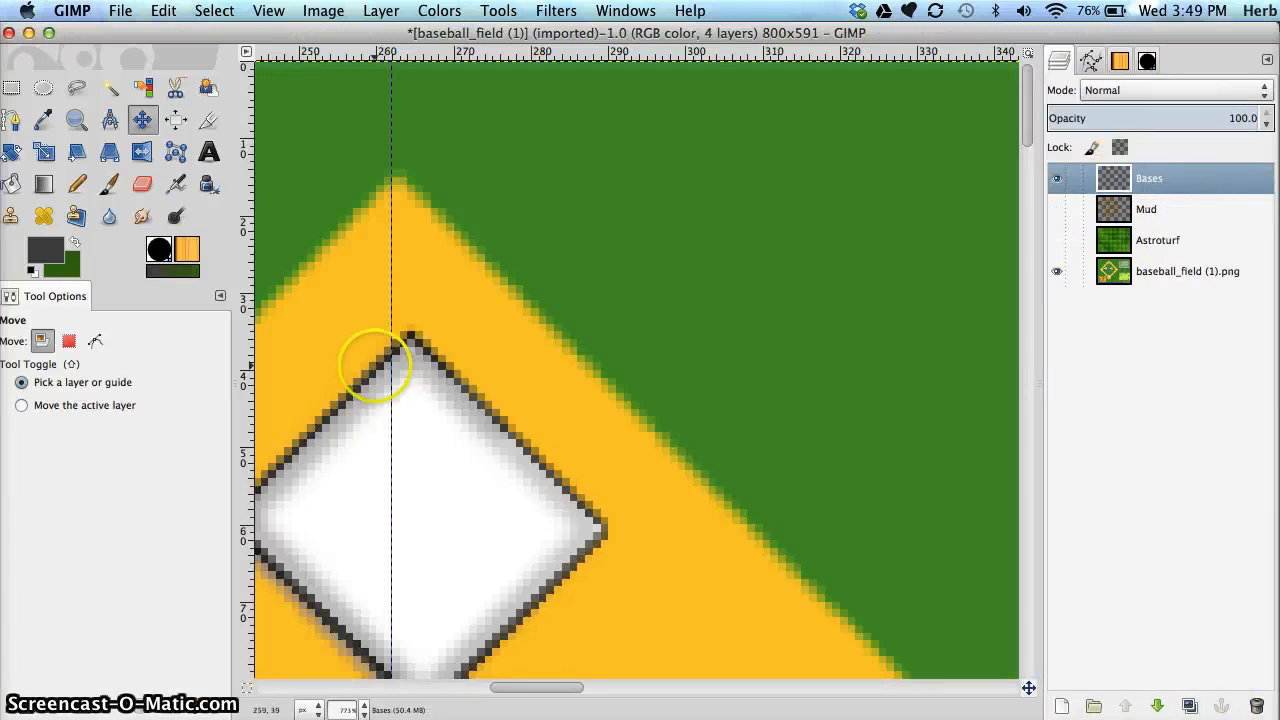
# - Paste another copy of the base, move it into the infield diamond's left corner, and anchor it to Bases
pyautogui.click(165, 10)
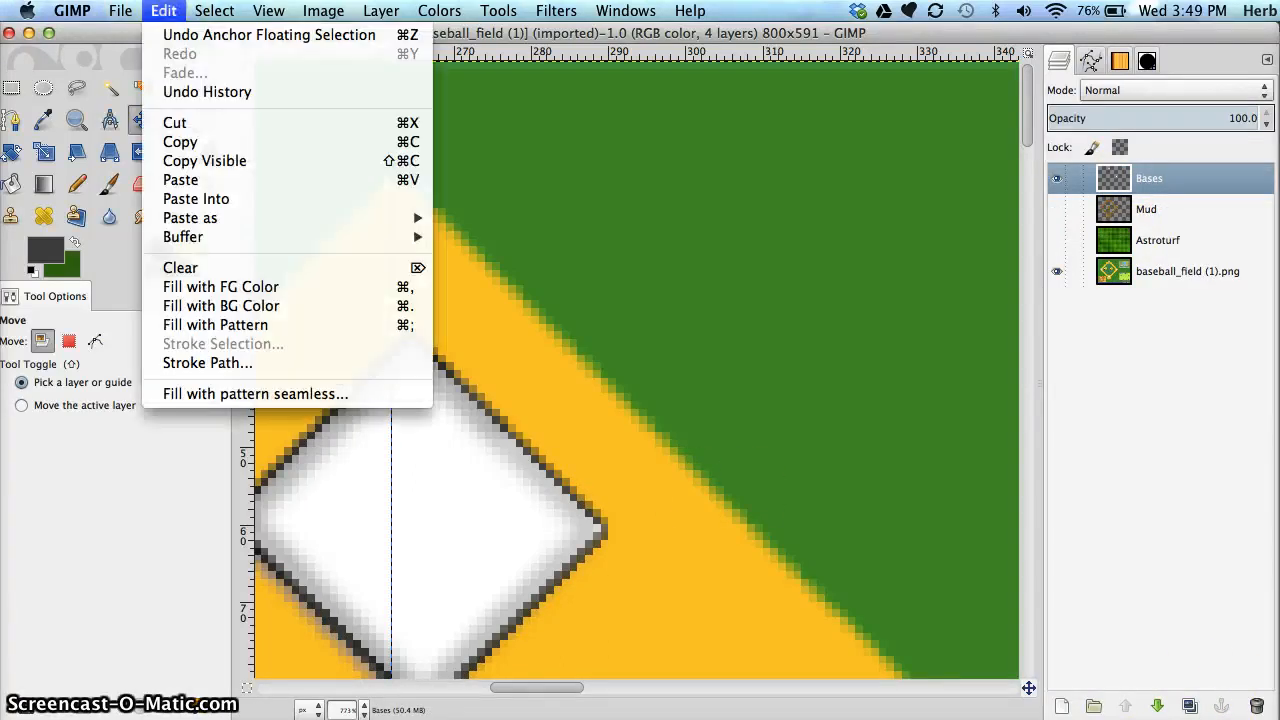
pyautogui.click(180, 179)
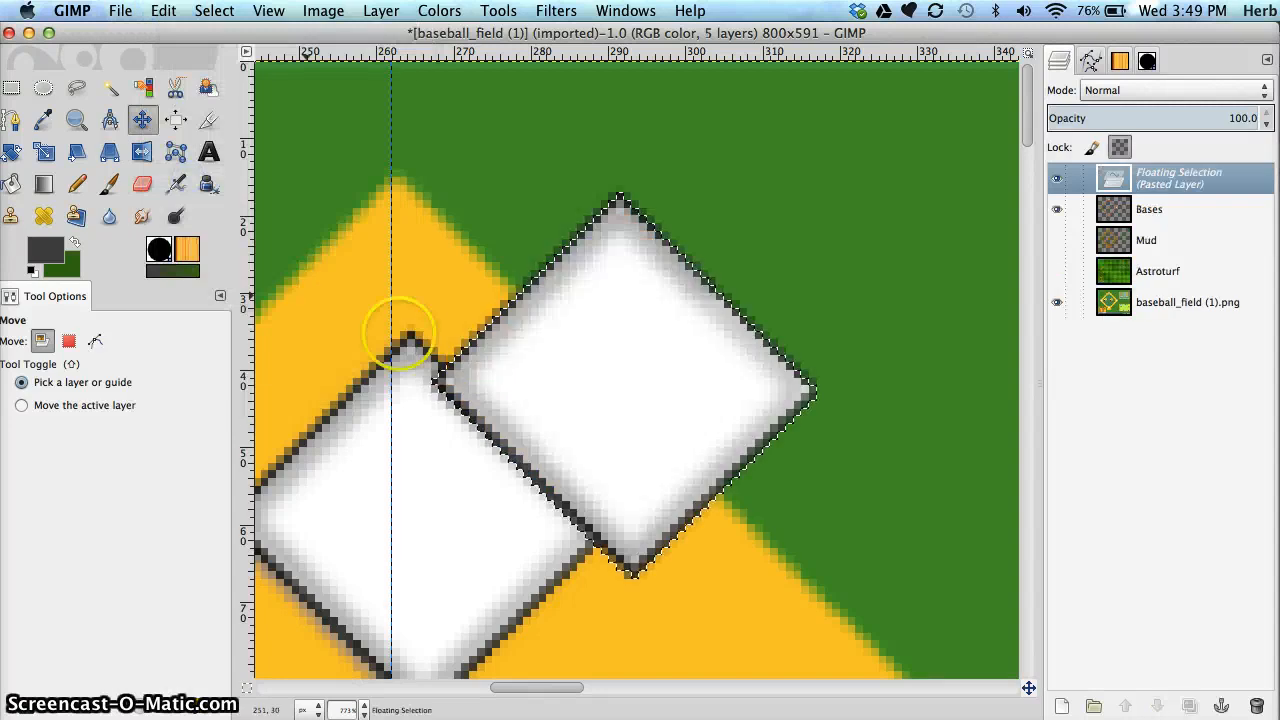
pyautogui.moveTo(575, 366); pyautogui.dragTo(498, 495)
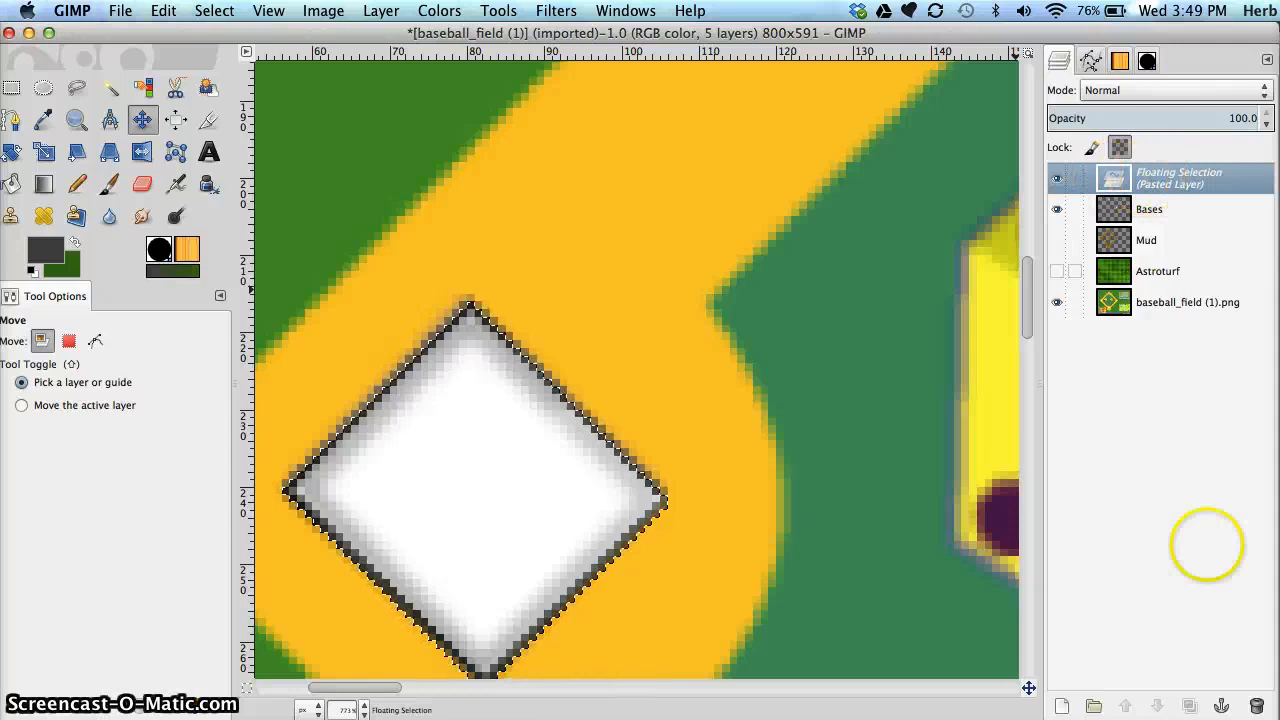
pyautogui.click(1222, 706)
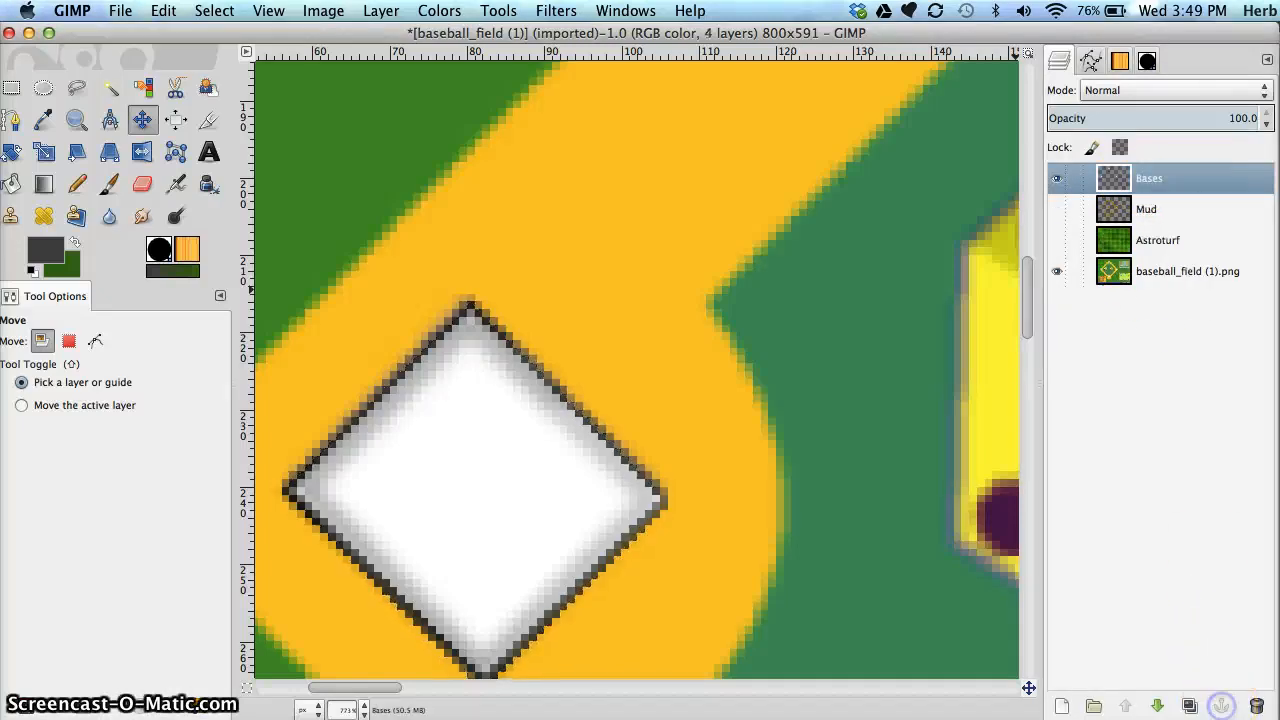
# - Show the Mud and Astroturf layers again and view the whole field with its three bases
pyautogui.click(1056, 209)
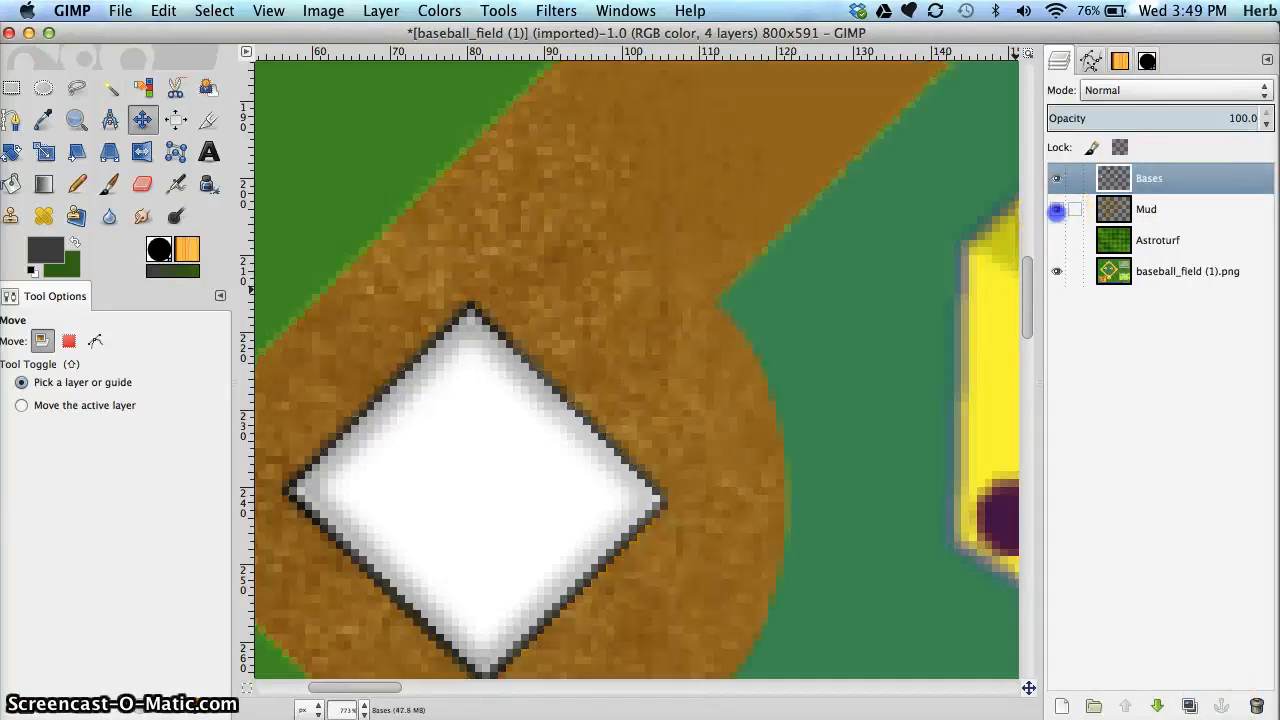
pyautogui.click(1056, 240)
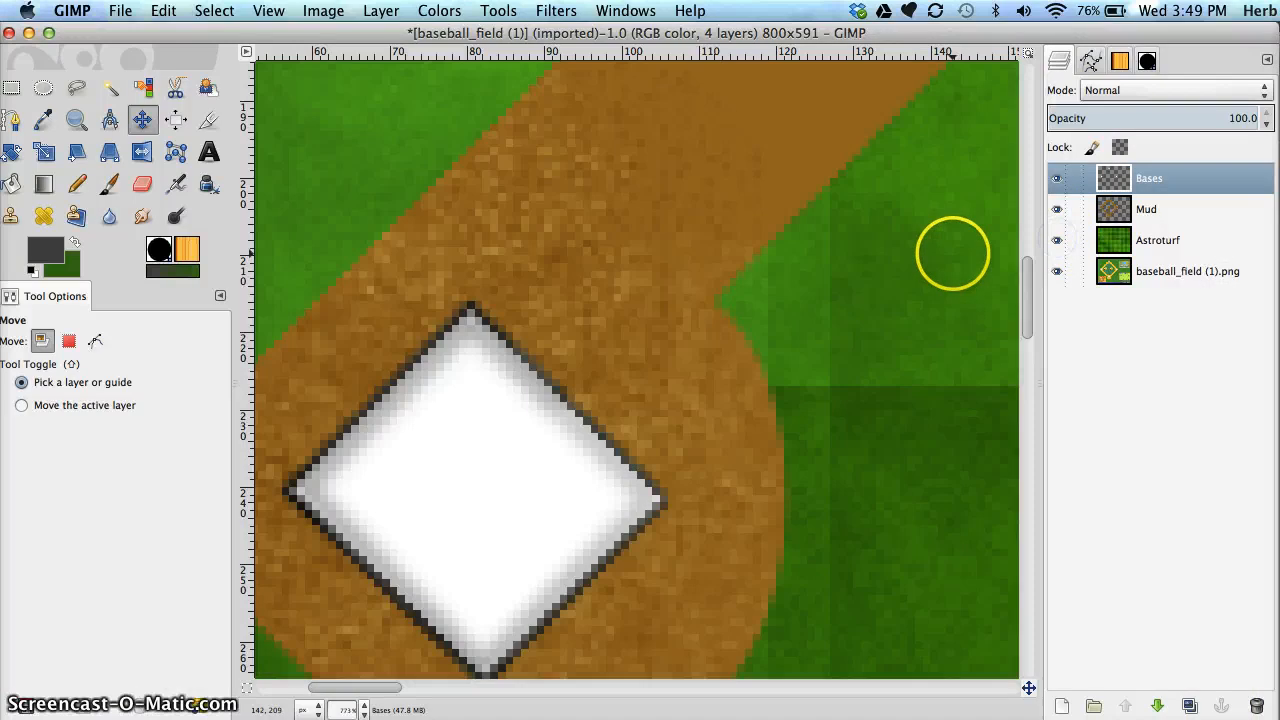
pyautogui.scroll(-5, 952, 254)
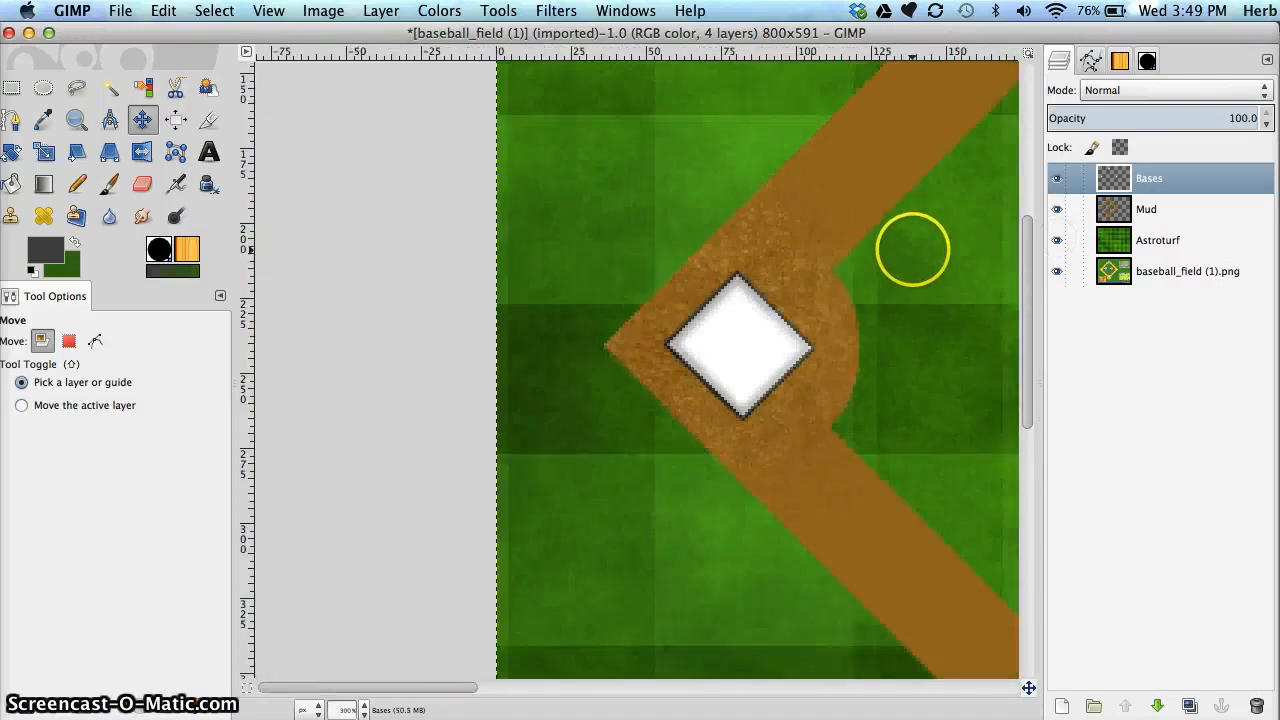
pyautogui.scroll(-3, 707, 379)
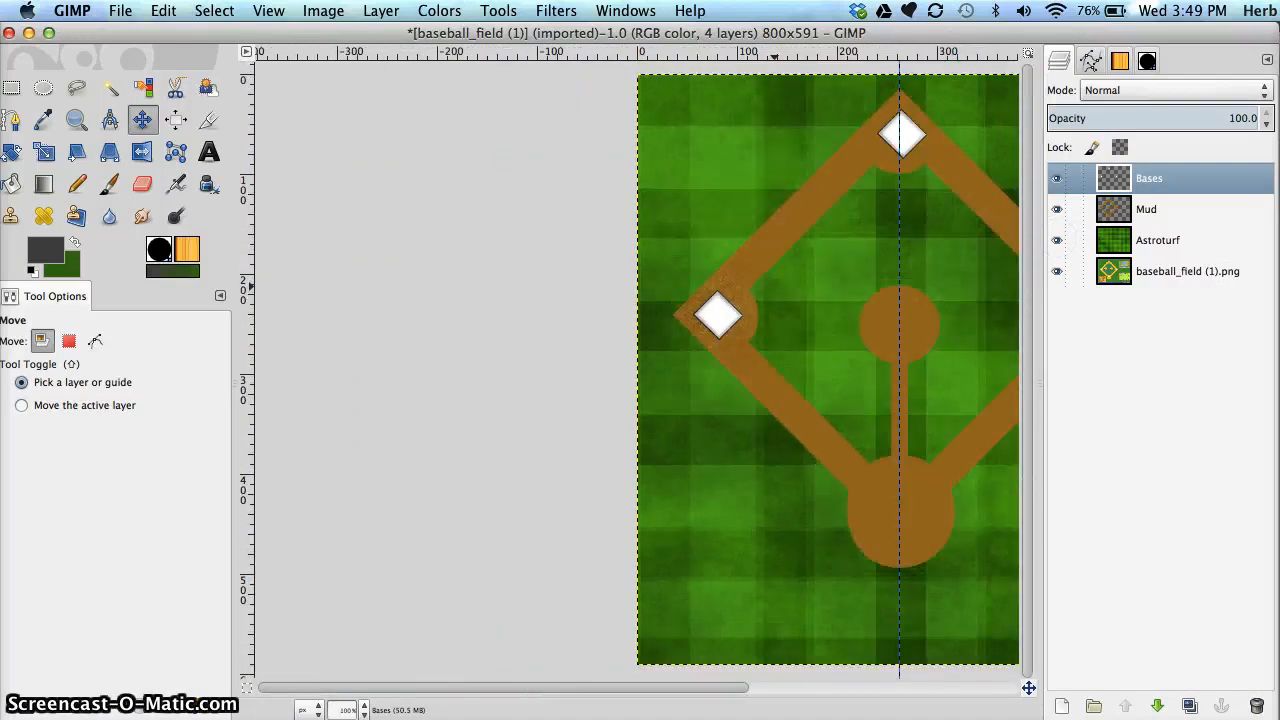
pyautogui.moveTo(910, 262); pyautogui.dragTo(811, 255)
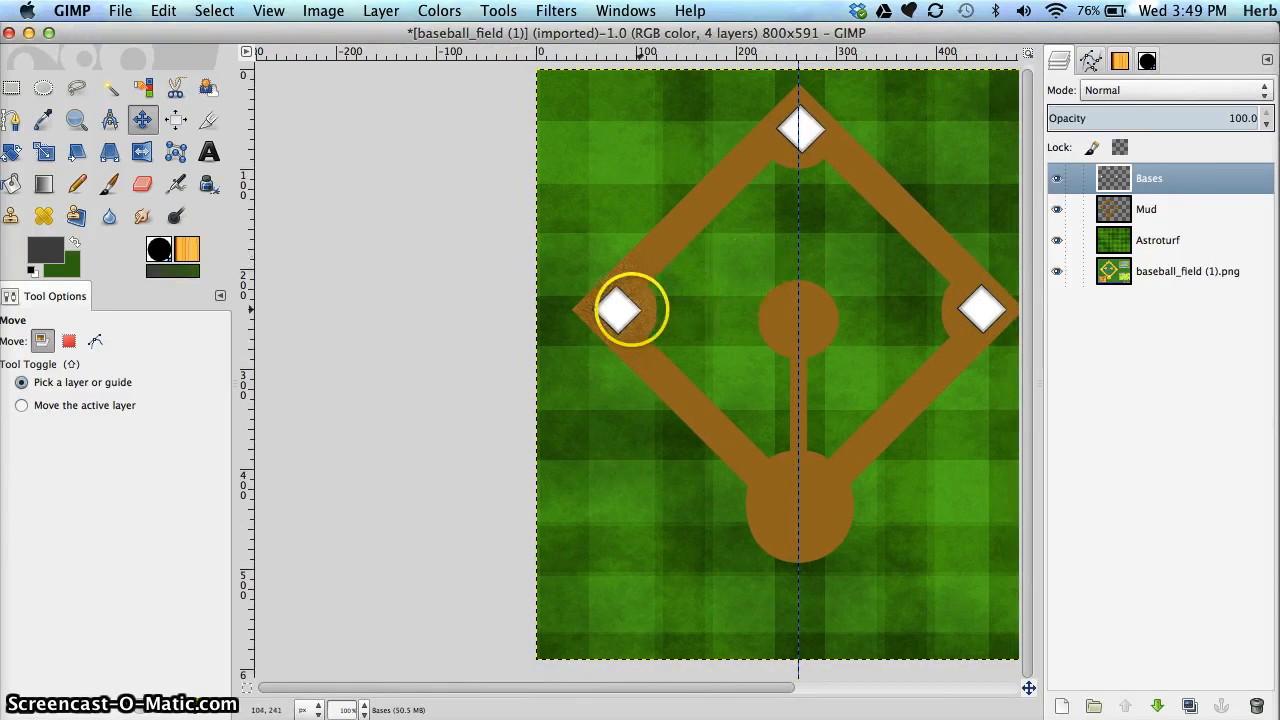